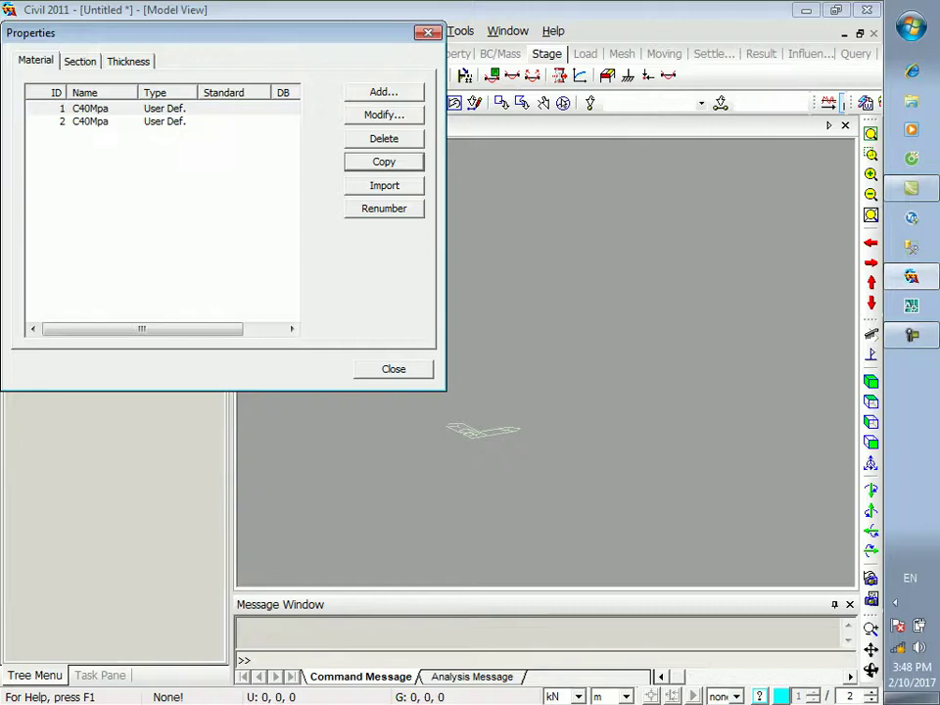
- Rename the second material to C30Mpa and set its modulus of elasticity to 2.9e+007 kN/m²
left_click(90, 121)
left_click(384, 116)
left_click(781, 57)
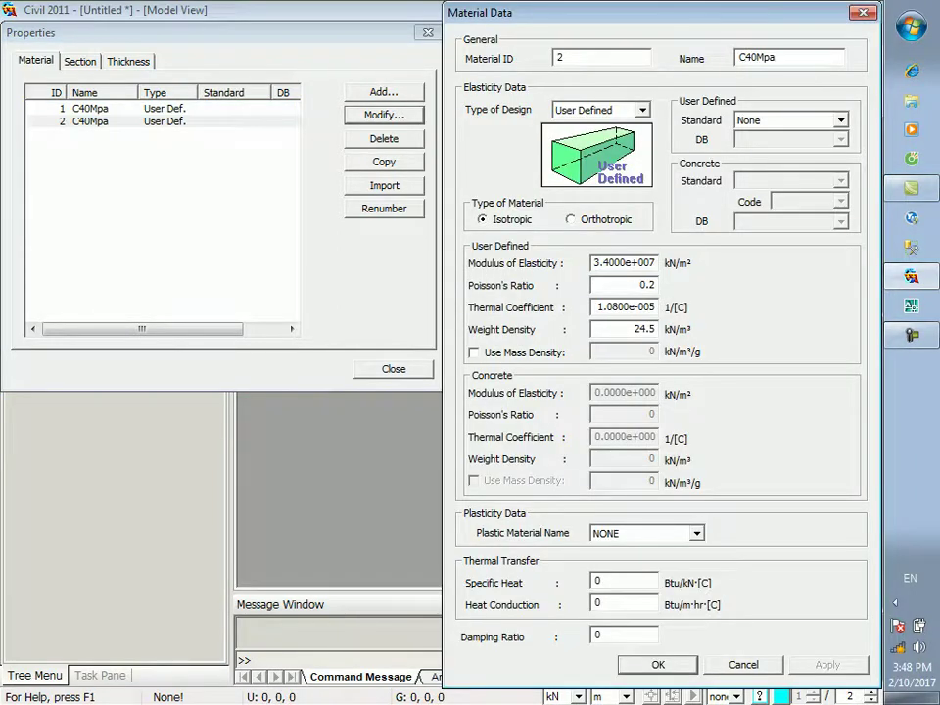
key("Delete")
type("3")
left_click(596, 263)
key("BackSpace")
type("2")
key("Right")
key("Right")
key("BackSpace")
type("9")
key("Return")
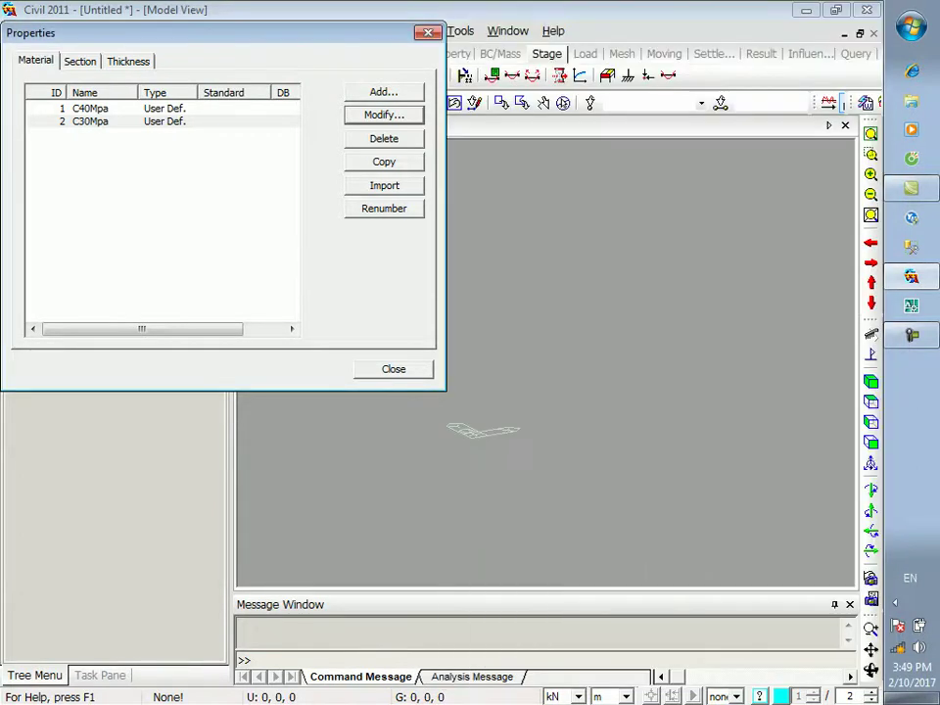
key("Escape")
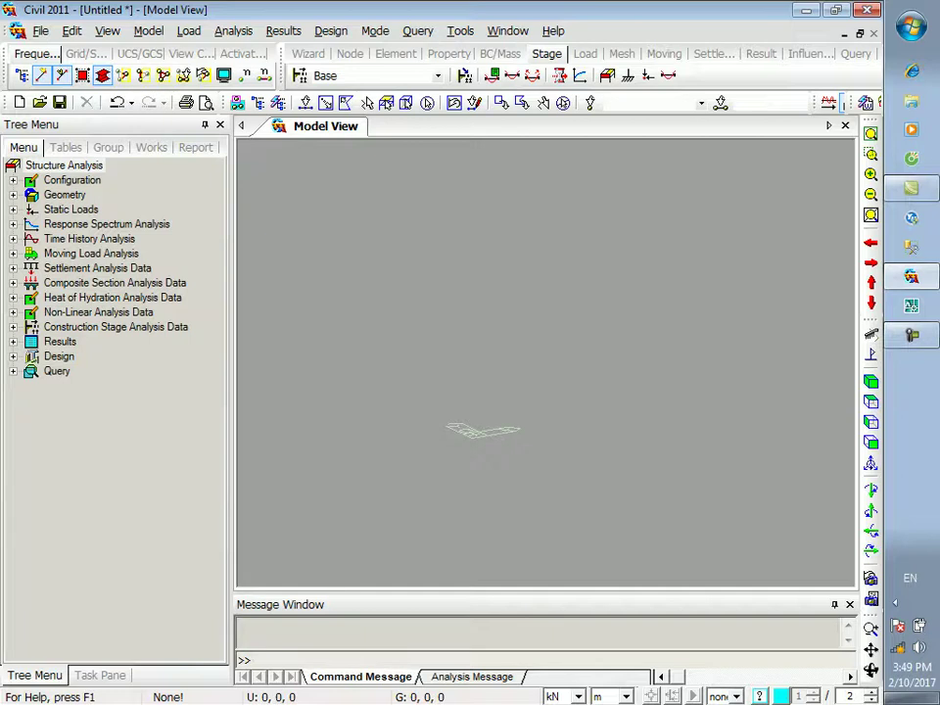
- Create a single node at coordinates 0, 0, 0 with no copies
left_click(151, 148)
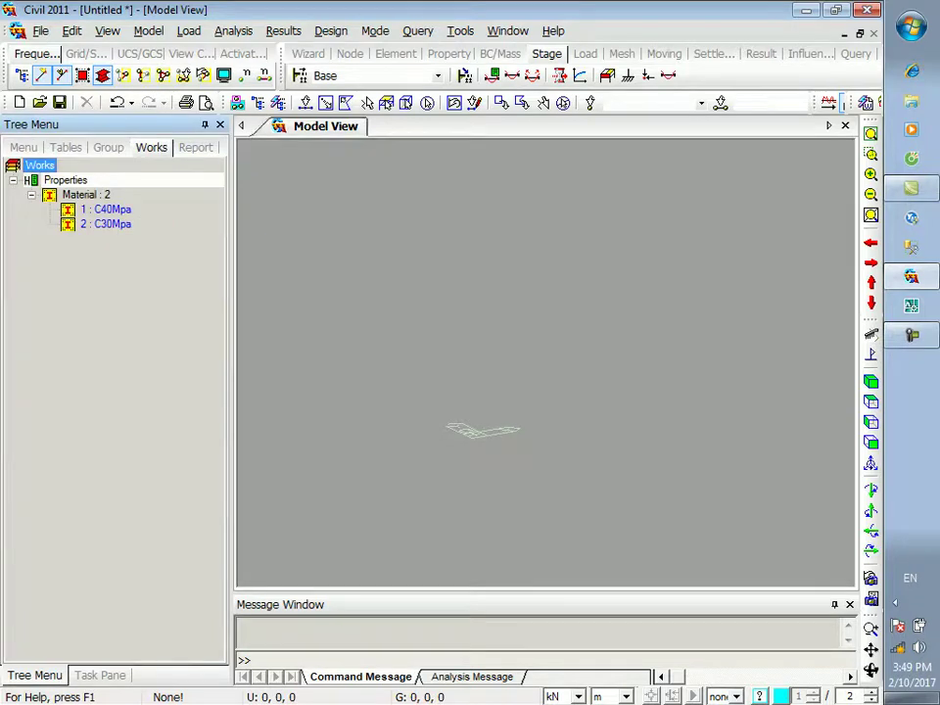
left_click(148, 31)
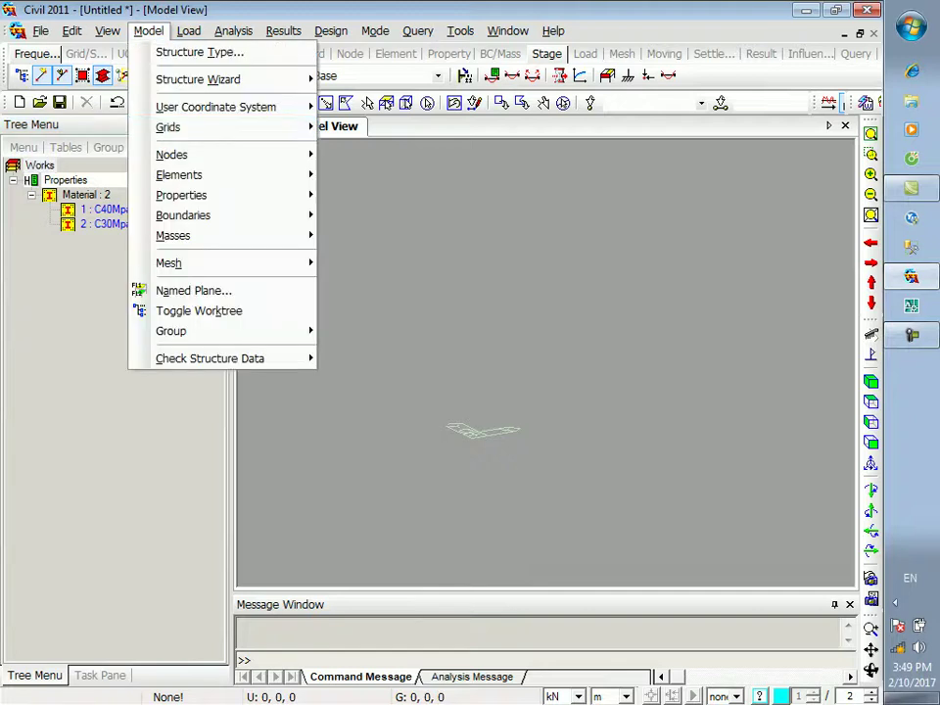
mouse_move(215, 154)
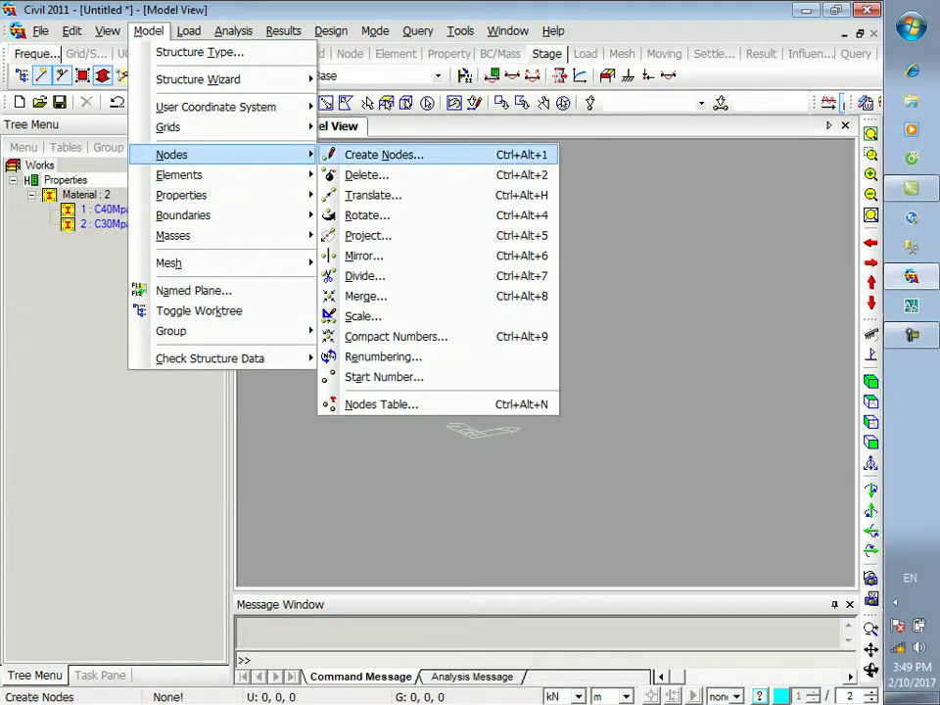
left_click(377, 154)
left_click(112, 422)
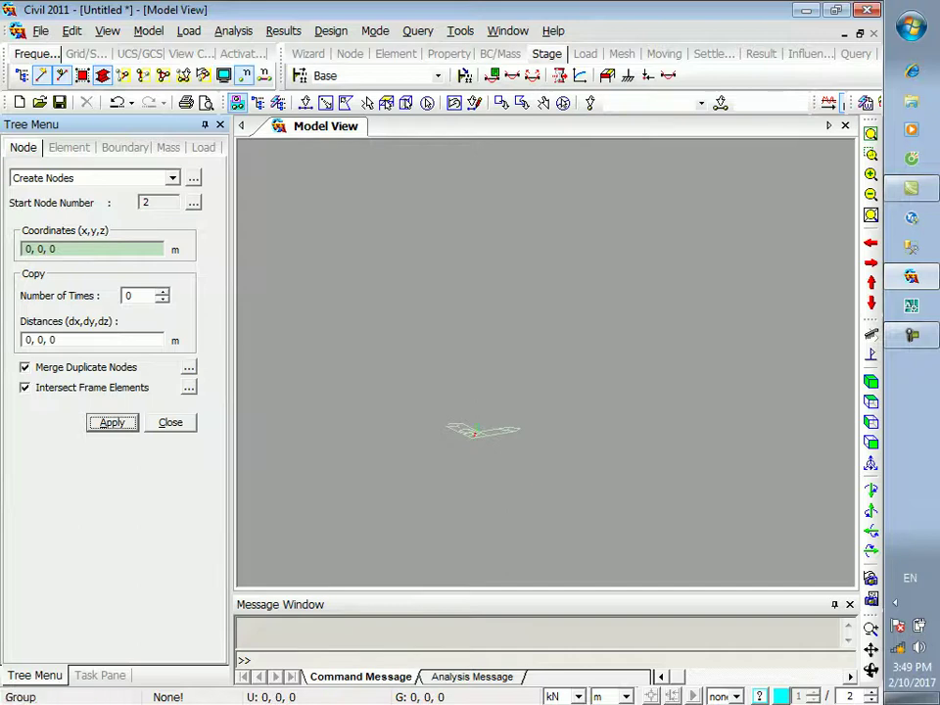
- Turn off the UCS axis and turn on the view point in the display settings, and show the model from the front
left_click(223, 75)
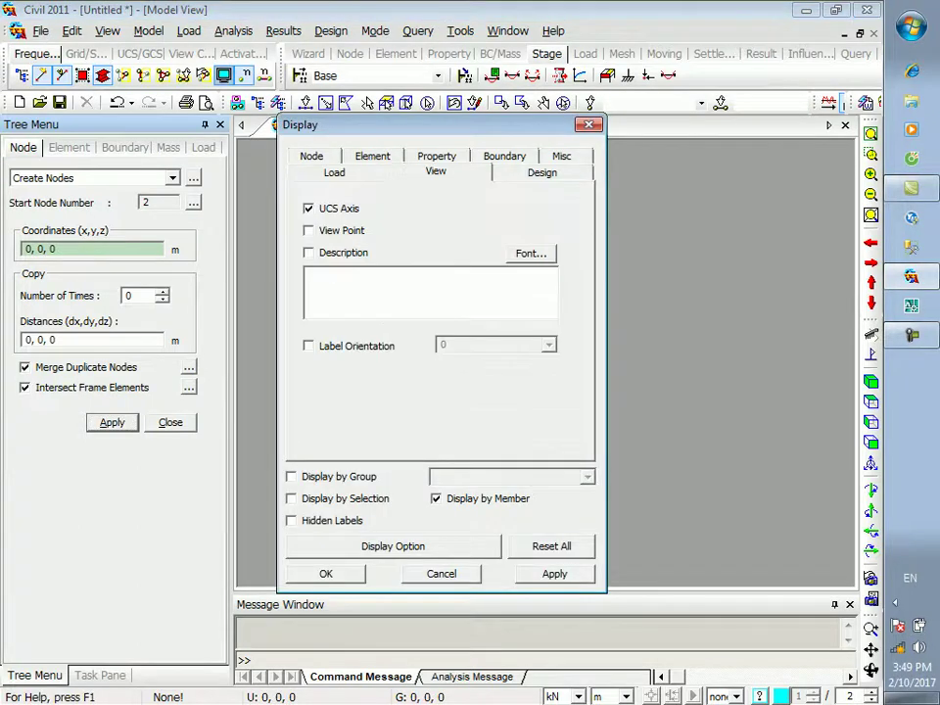
left_click(326, 574)
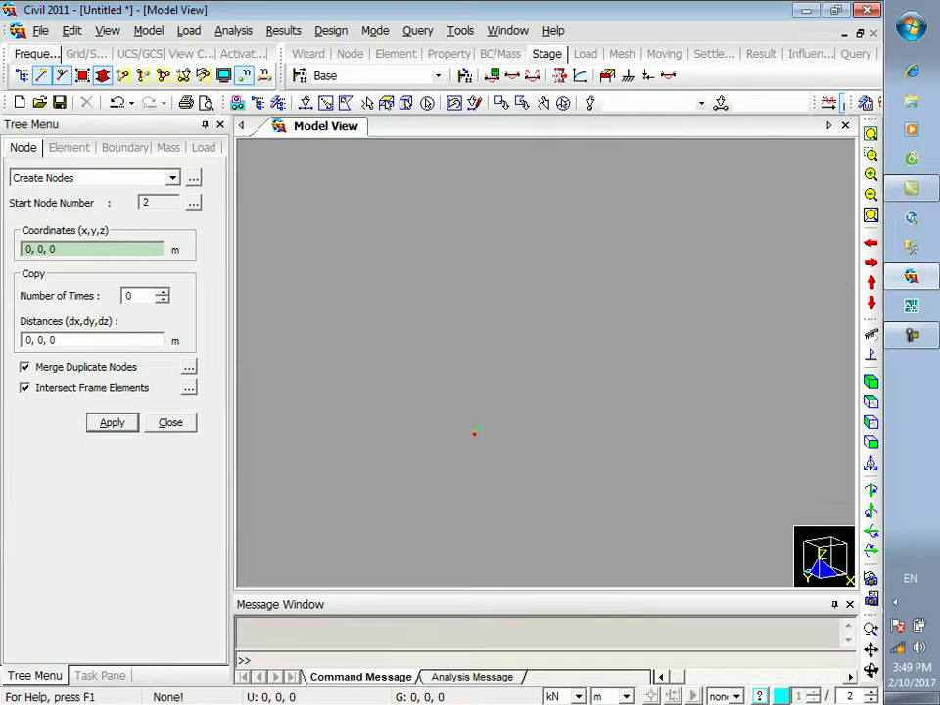
left_click(870, 443)
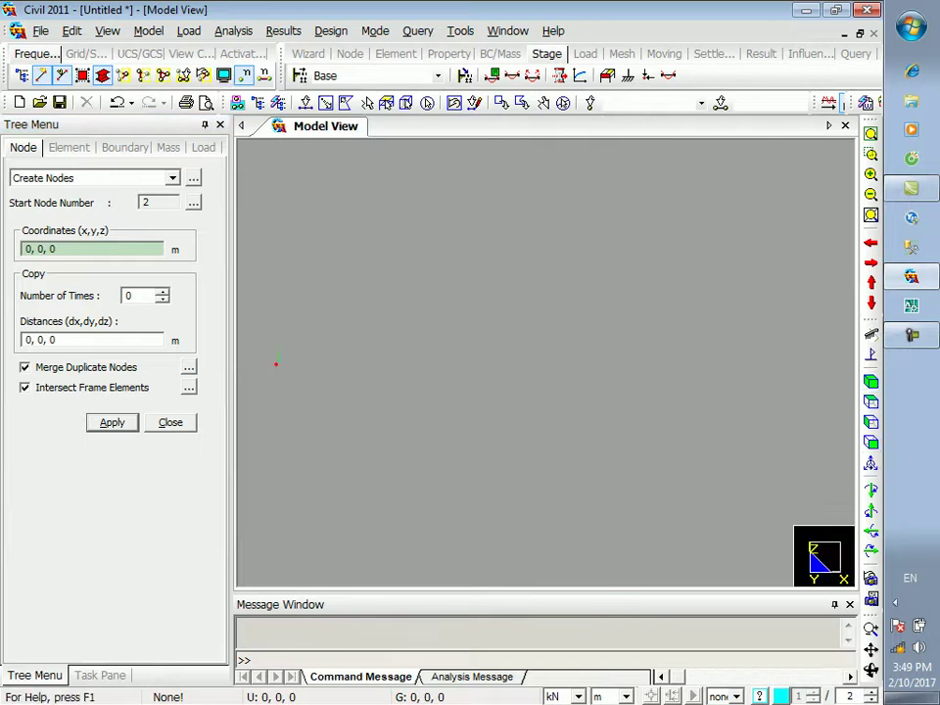
- Copy the origin node along the x axis at unequal distances of 50, 70 and 50 m
left_click(326, 103)
left_click_drag(269, 348, 308, 389)
right_click(305, 249)
mouse_move(412, 260)
left_click(549, 298)
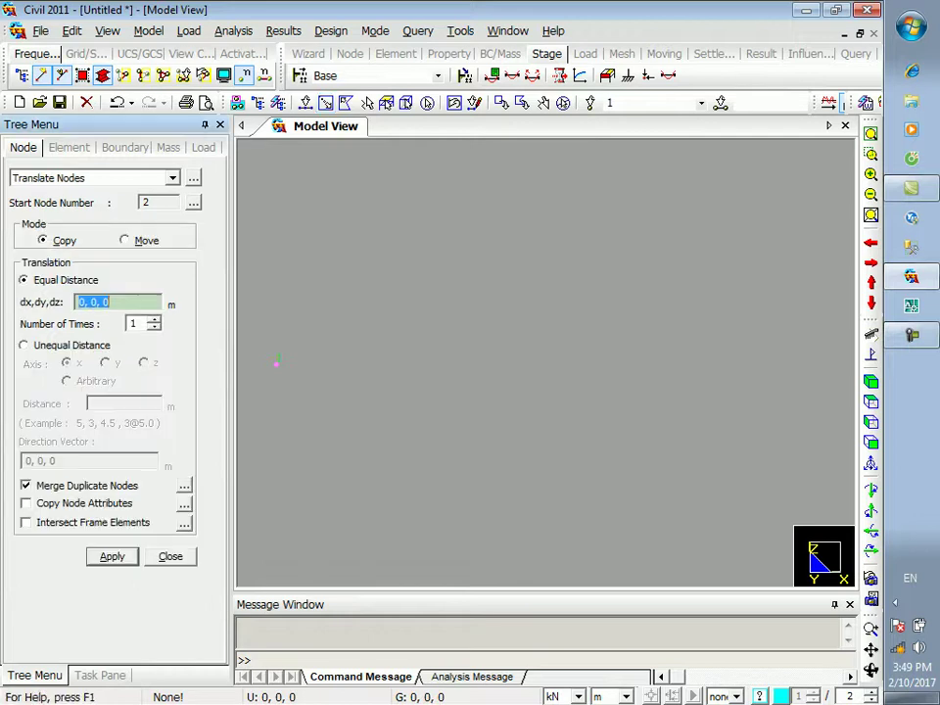
left_click(59, 345)
type("50,70,50")
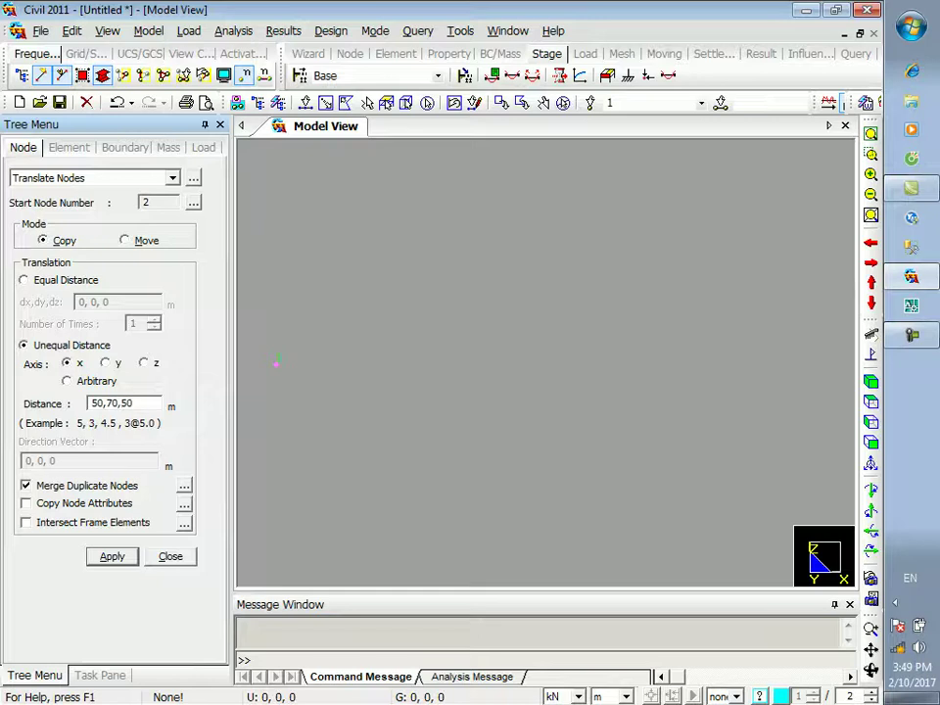
left_click(112, 556)
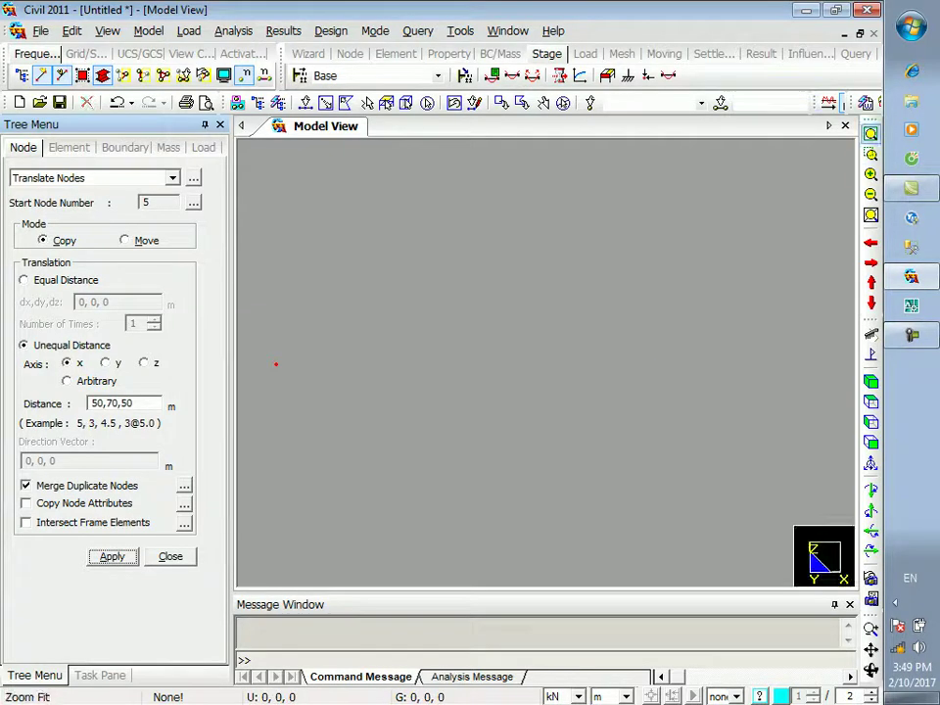
- Copy the two middle nodes once by an equal distance of 0, 0, -30 m to form the pier bases
left_click(325, 102)
left_click_drag(410, 341, 663, 432)
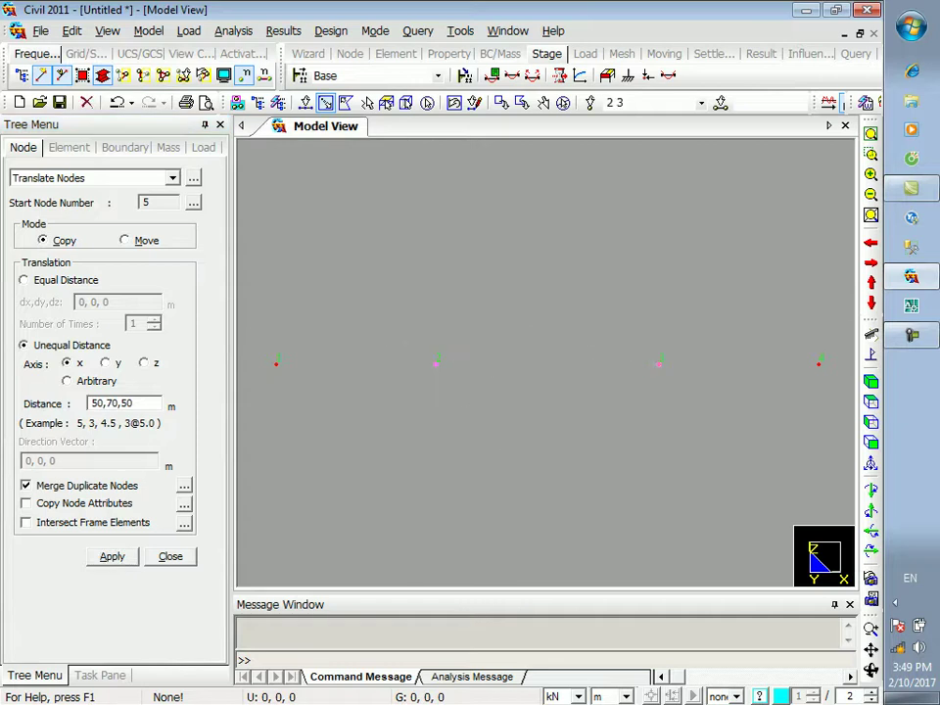
left_click(24, 280)
left_click(111, 302)
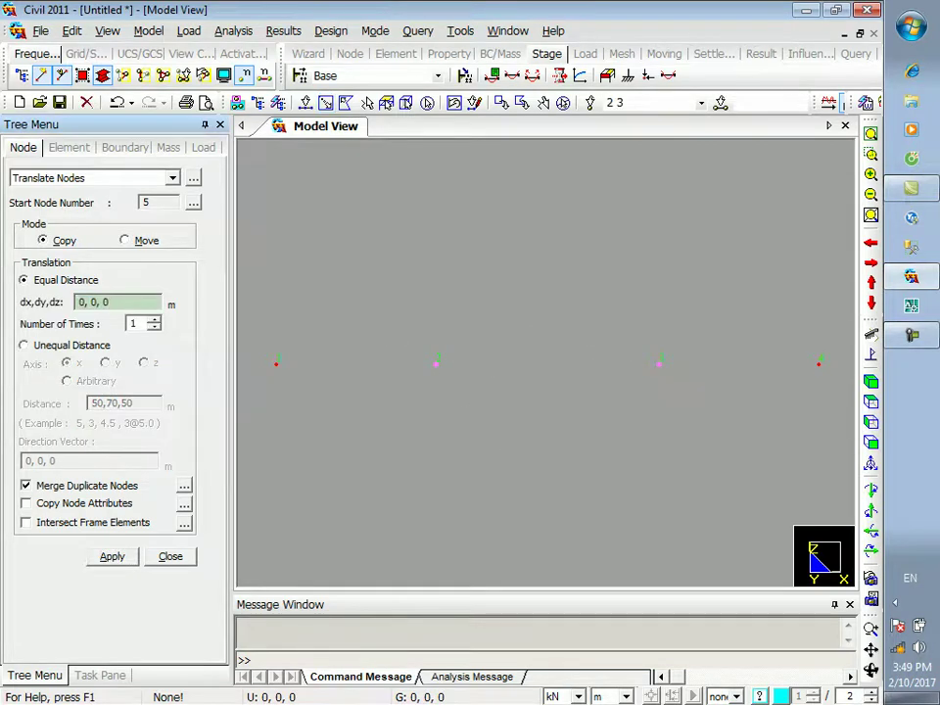
key("BackSpace")
type("-3")
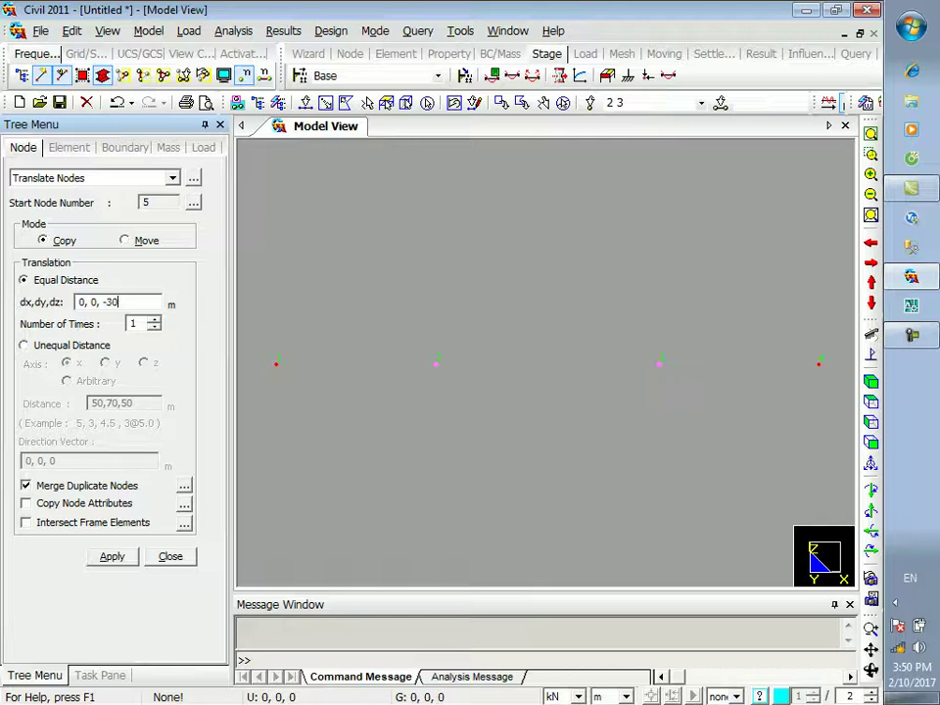
left_click(111, 556)
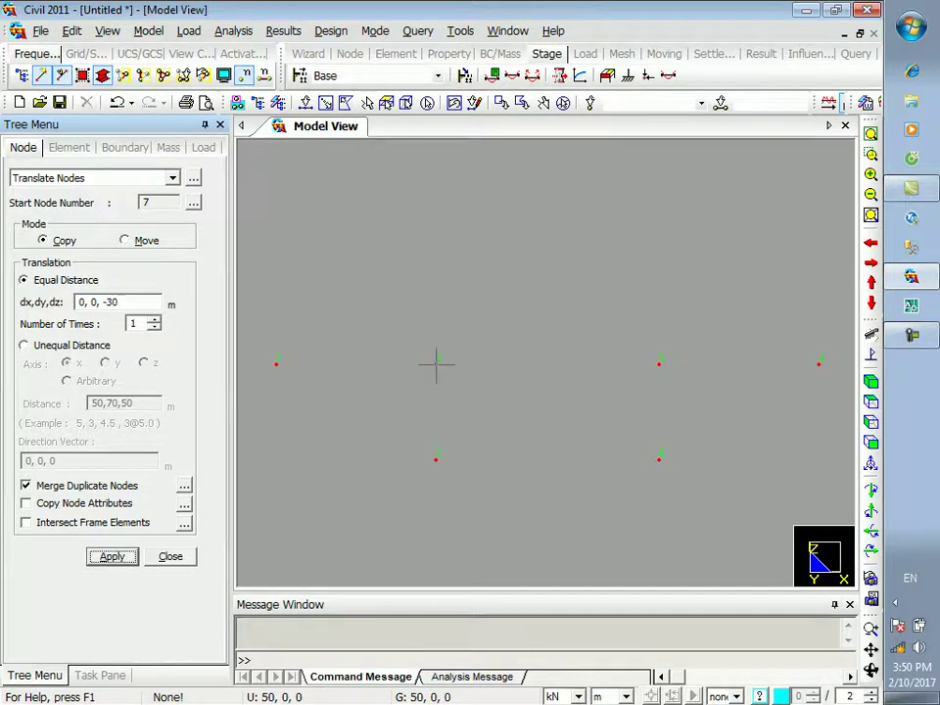
left_click(171, 556)
- Start creating beam elements and add a new user-defined T-Section named Dam
right_click(326, 232)
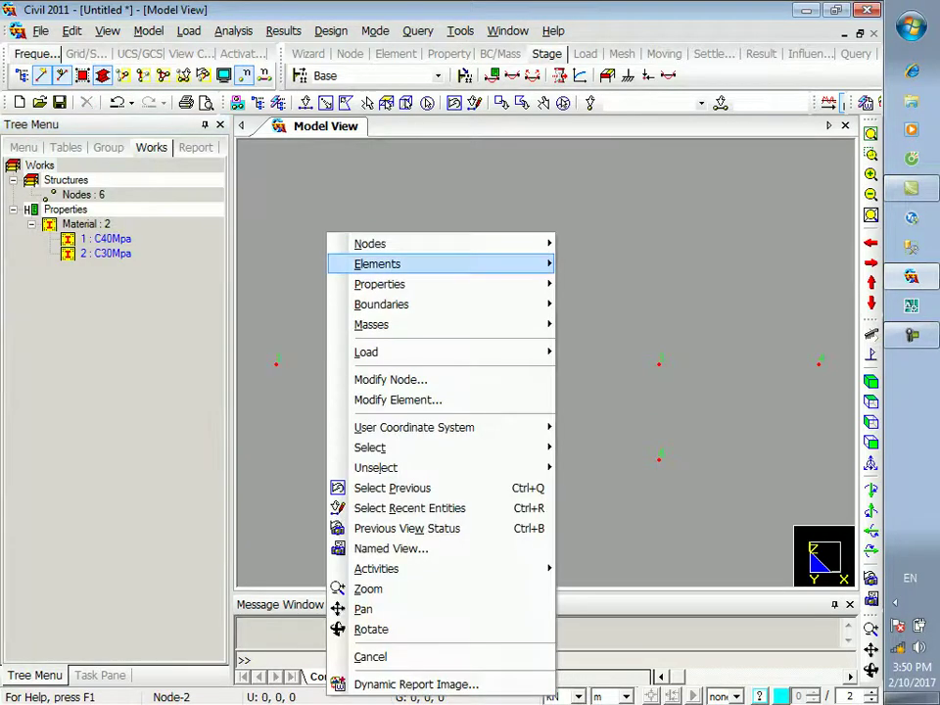
mouse_move(383, 264)
left_click(626, 263)
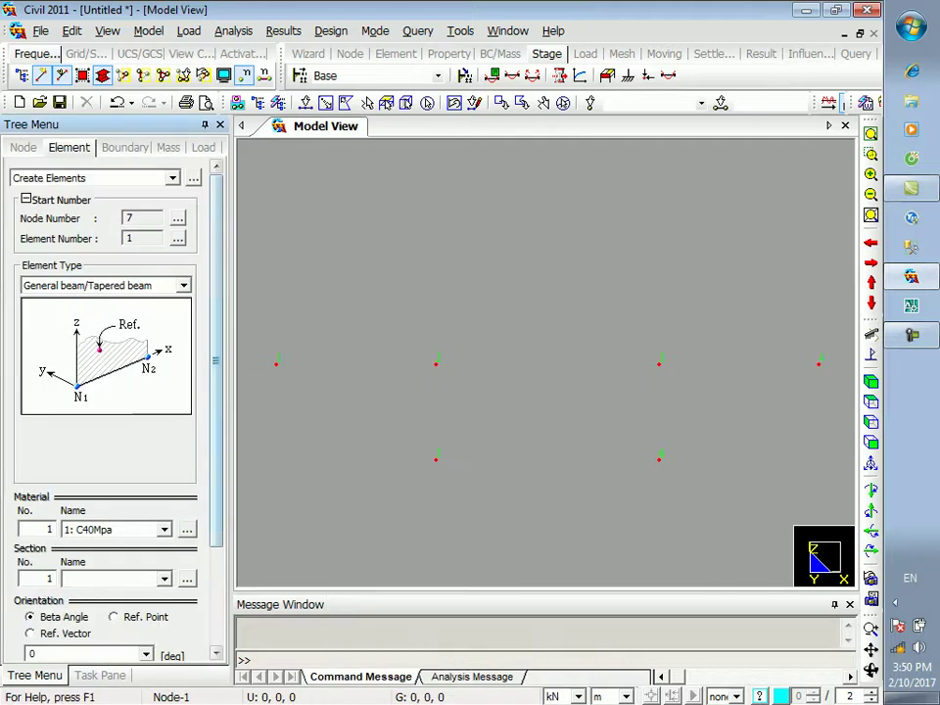
left_click(186, 579)
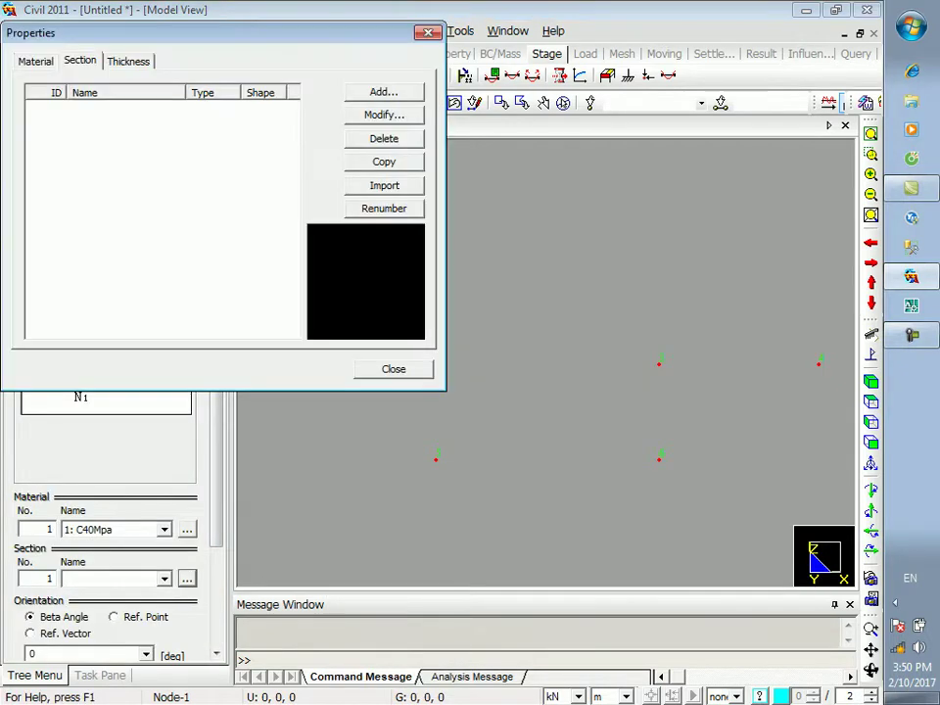
left_click(383, 92)
type("Dam")
left_click(389, 175)
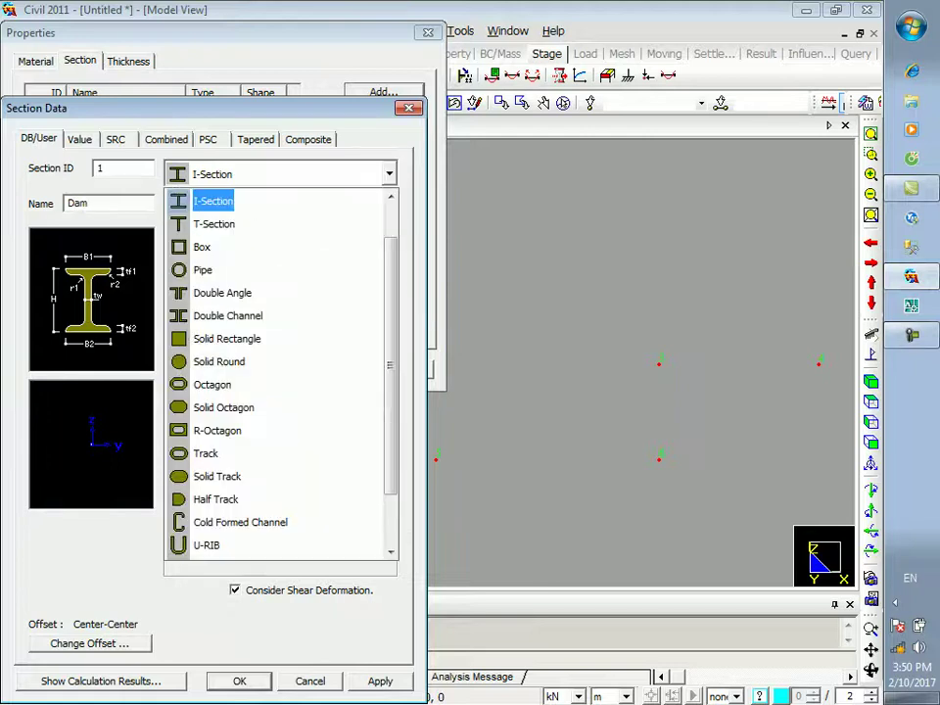
left_click(214, 223)
left_click(169, 206)
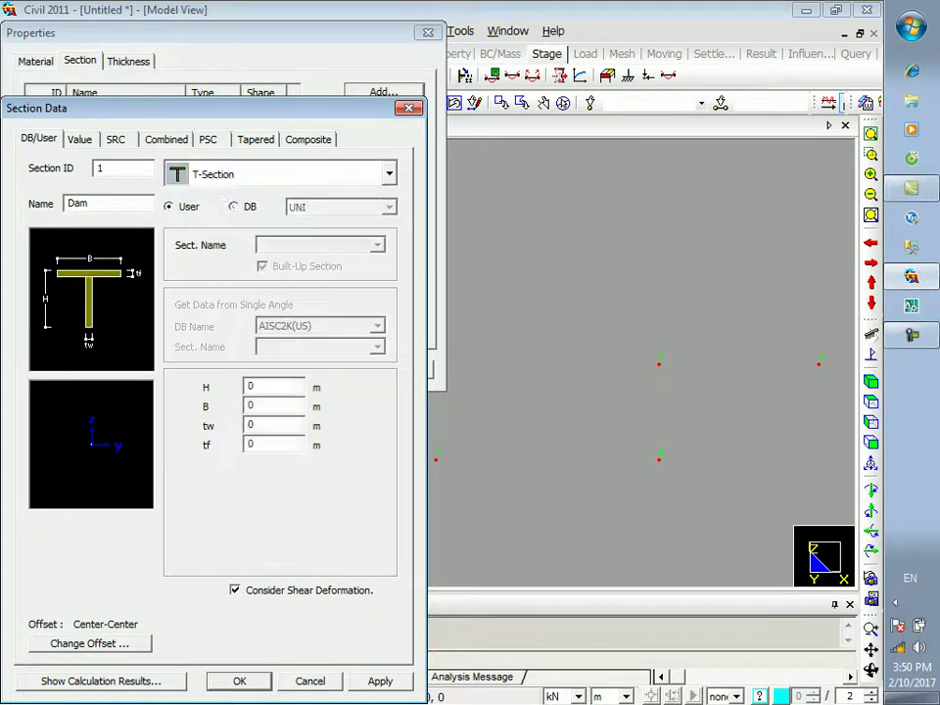
- Set the Dam section's dimensions to H 3 m, B 3 m, tw 0.8 m and tf 0.4 m, and save it
key("Tab")
type("33")
key("Tab")
type("0.8")
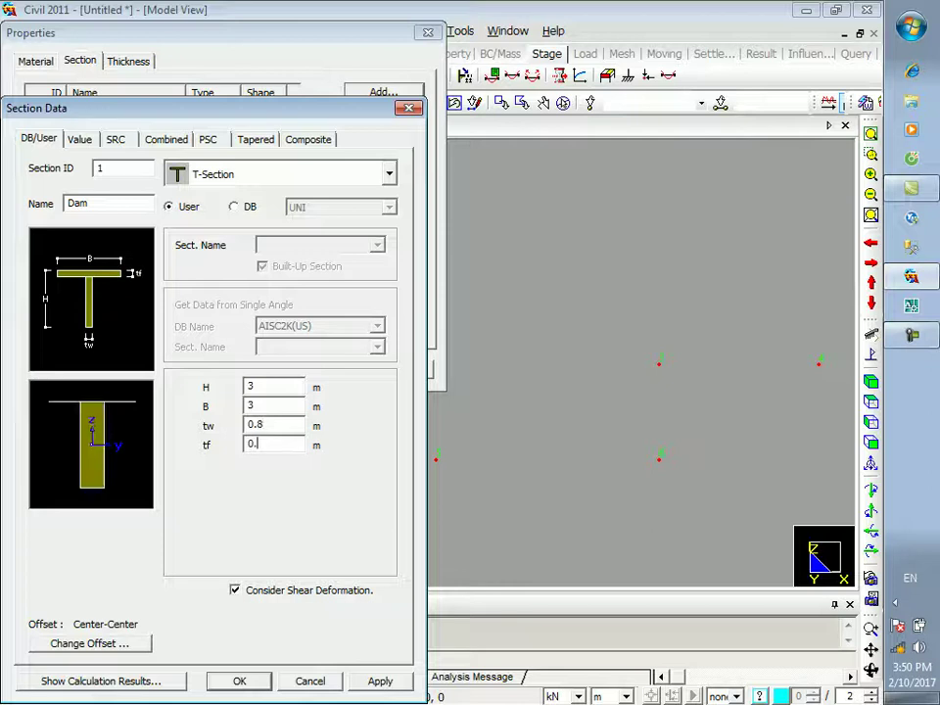
type("4")
key("Return")
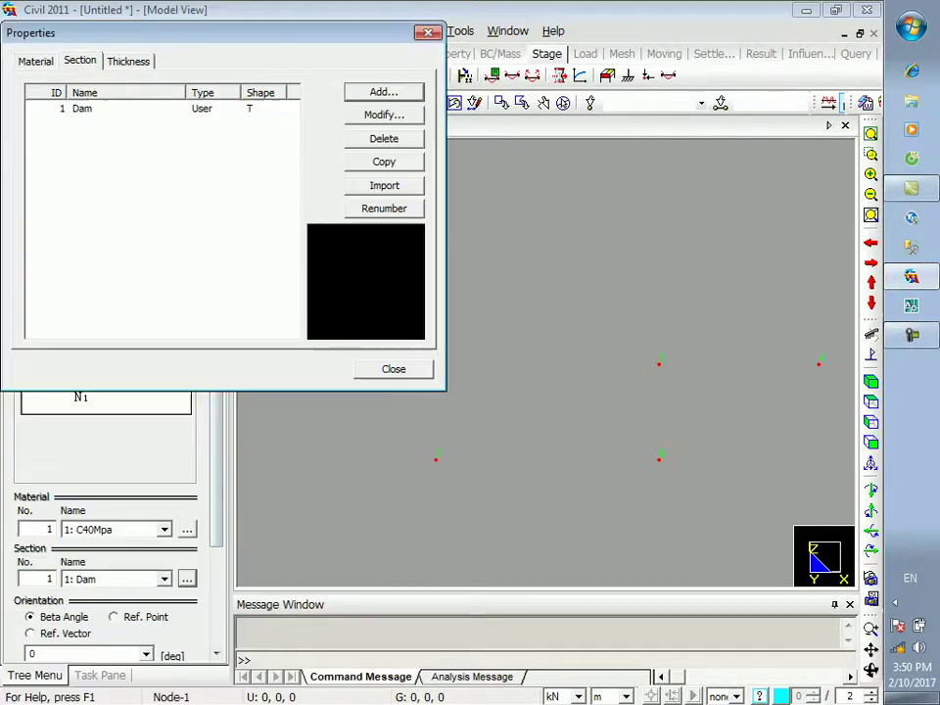
left_click(394, 369)
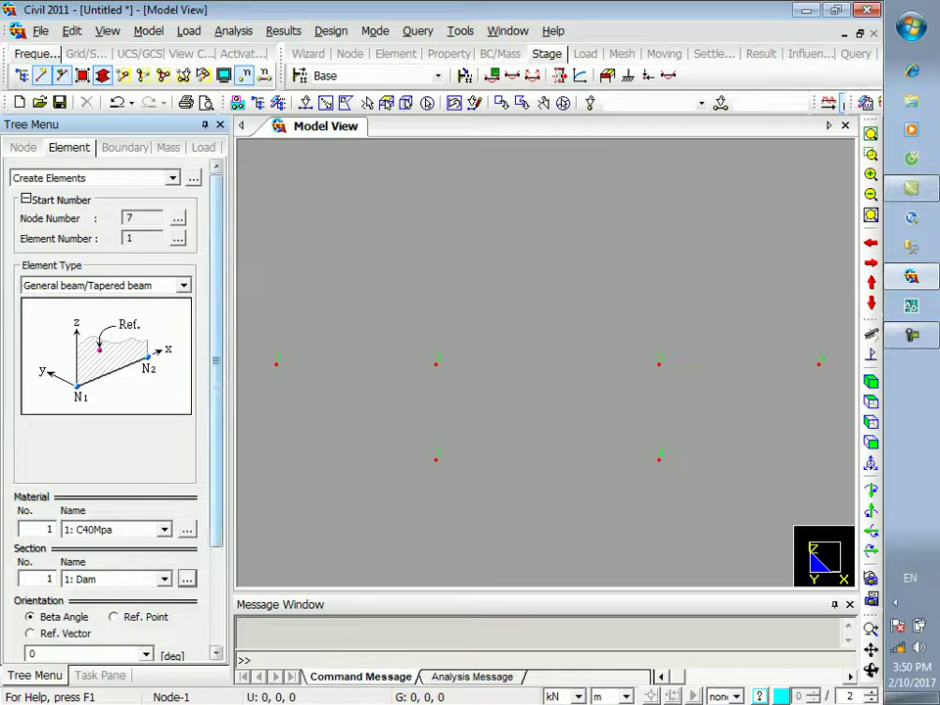
- Create the girder from the first to the last upper node using material C40Mpa and section Dam
left_click_drag(216, 362, 217, 462)
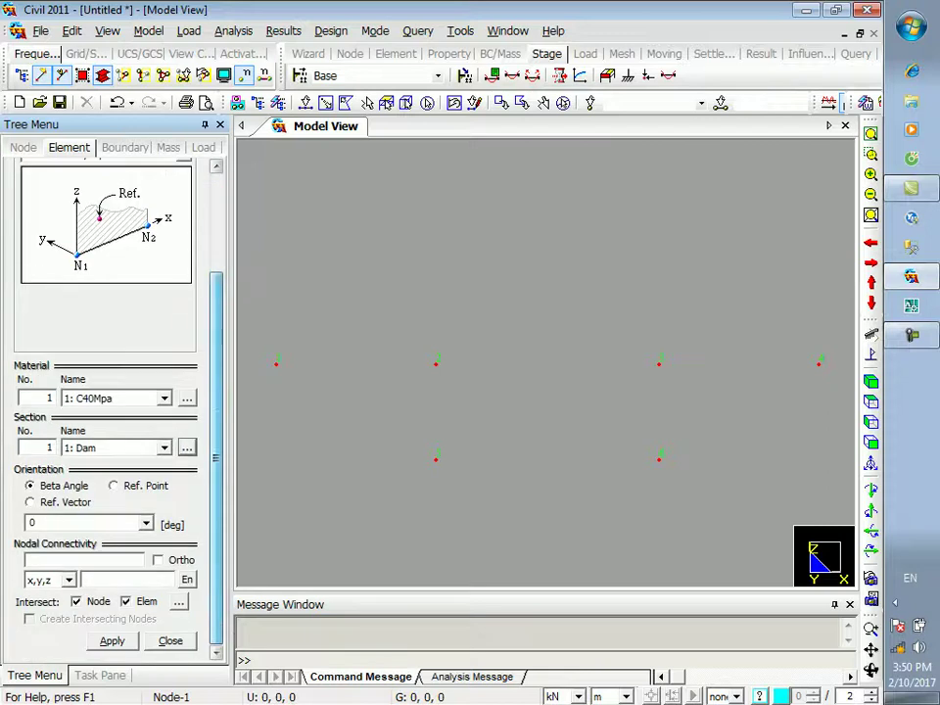
left_click(275, 363)
left_click(820, 363)
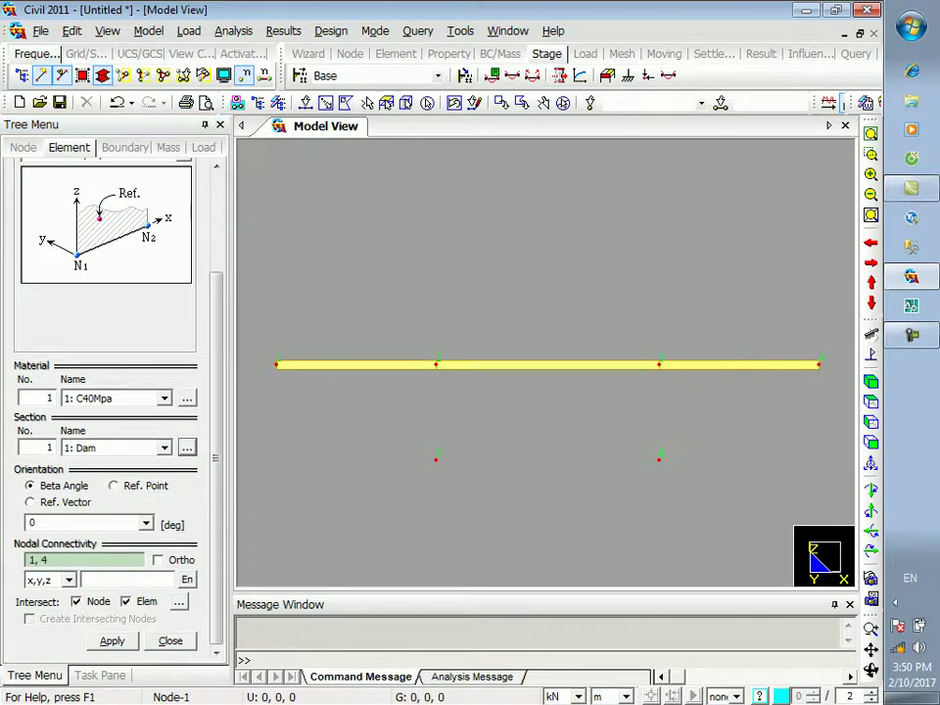
- Add a user-defined Solid Round section named Tru with a diameter D of 3 m
left_click(187, 447)
left_click(383, 92)
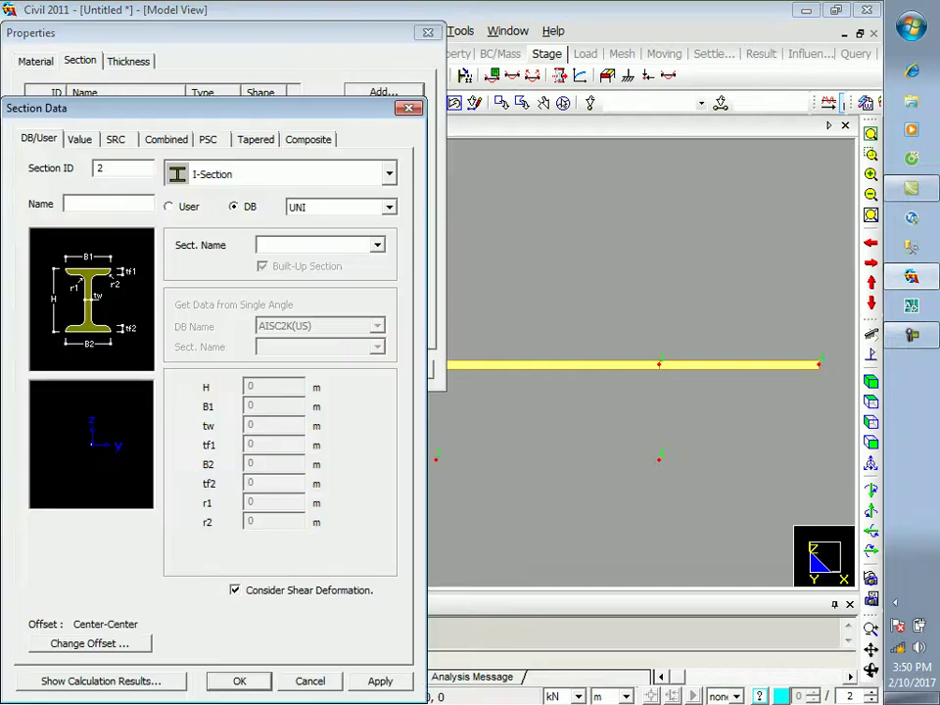
type("Tru")
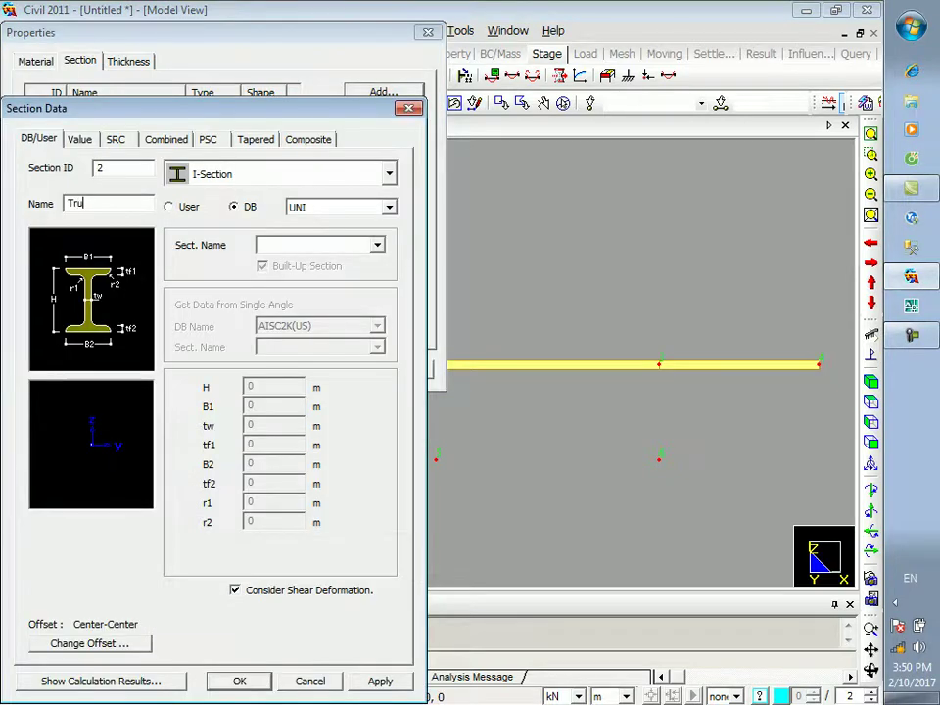
left_click(389, 174)
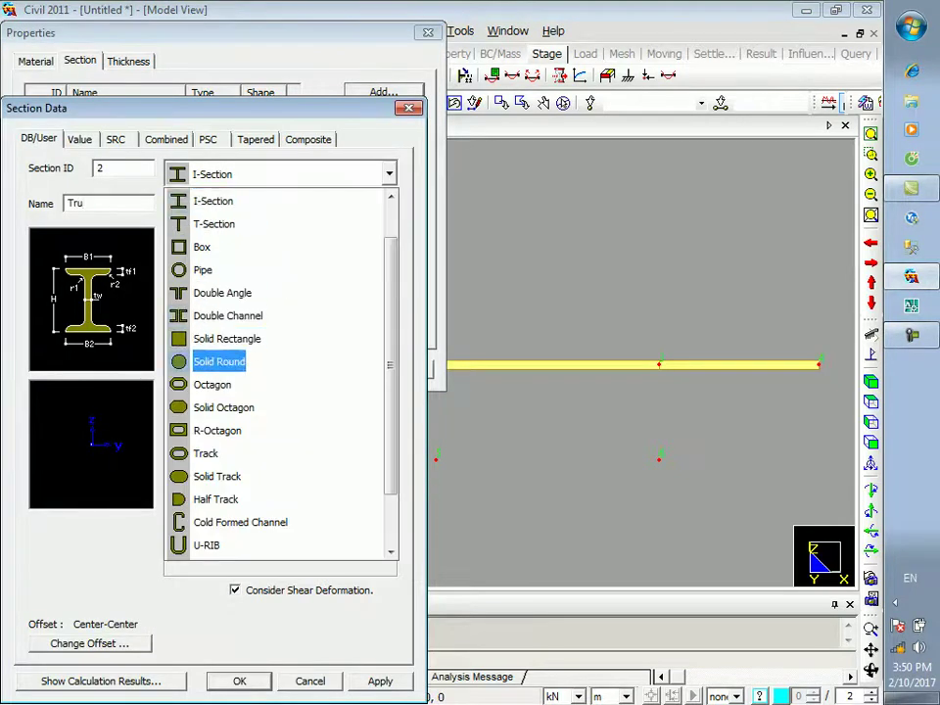
left_click(219, 361)
left_click(168, 206)
double_click(252, 386)
type("3")
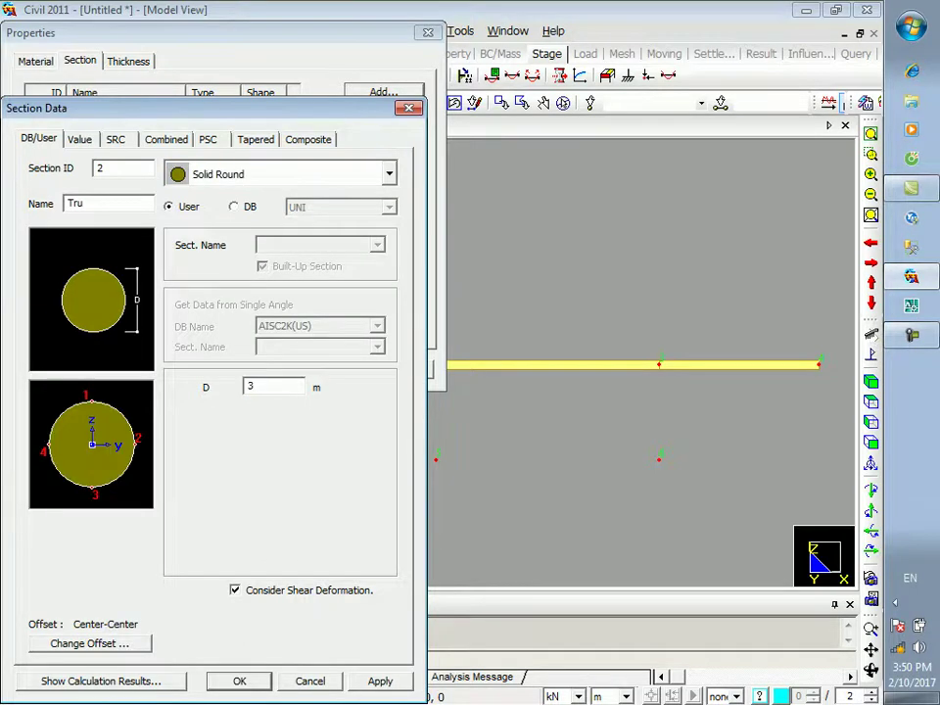
left_click(240, 681)
left_click(394, 369)
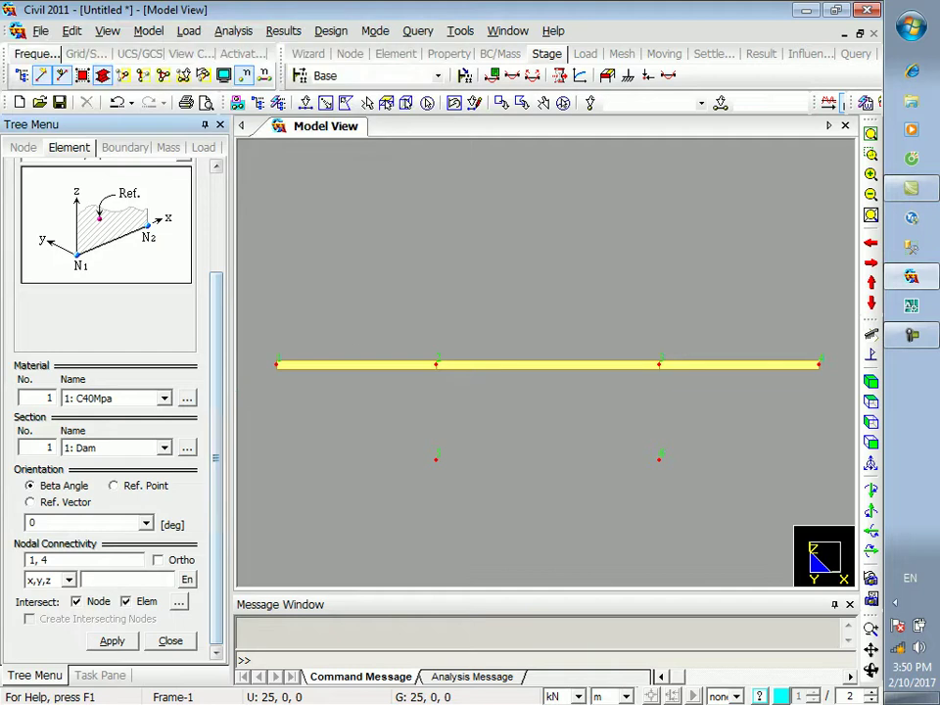
- Create the two vertical pier elements from the lower nodes up to the girder nodes above, using material C40Mpa and section Dam
left_click(436, 458)
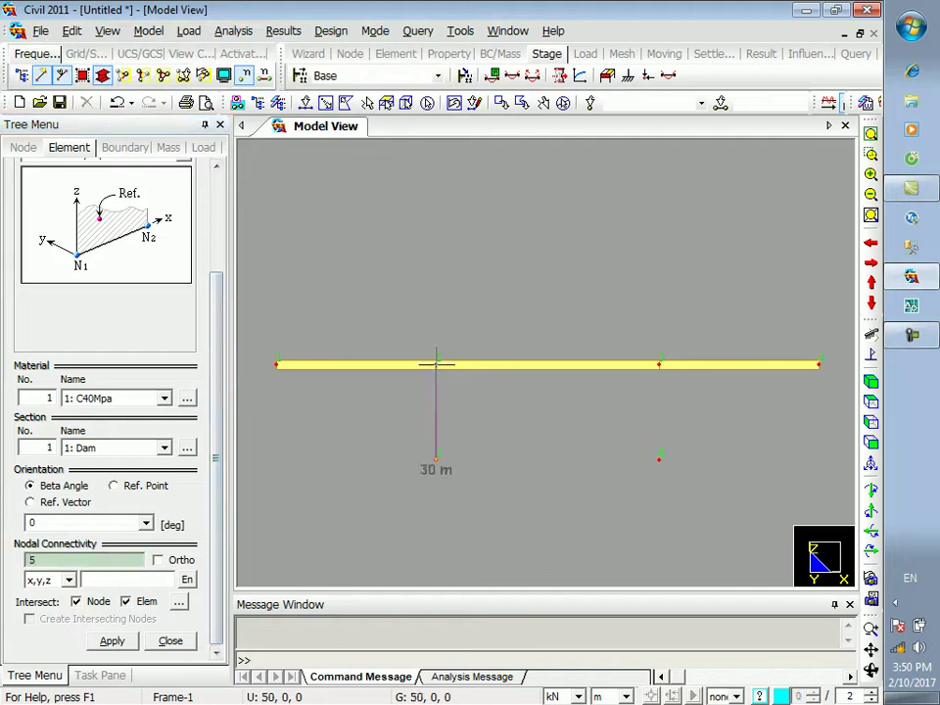
left_click(436, 364)
left_click(659, 457)
left_click(659, 364)
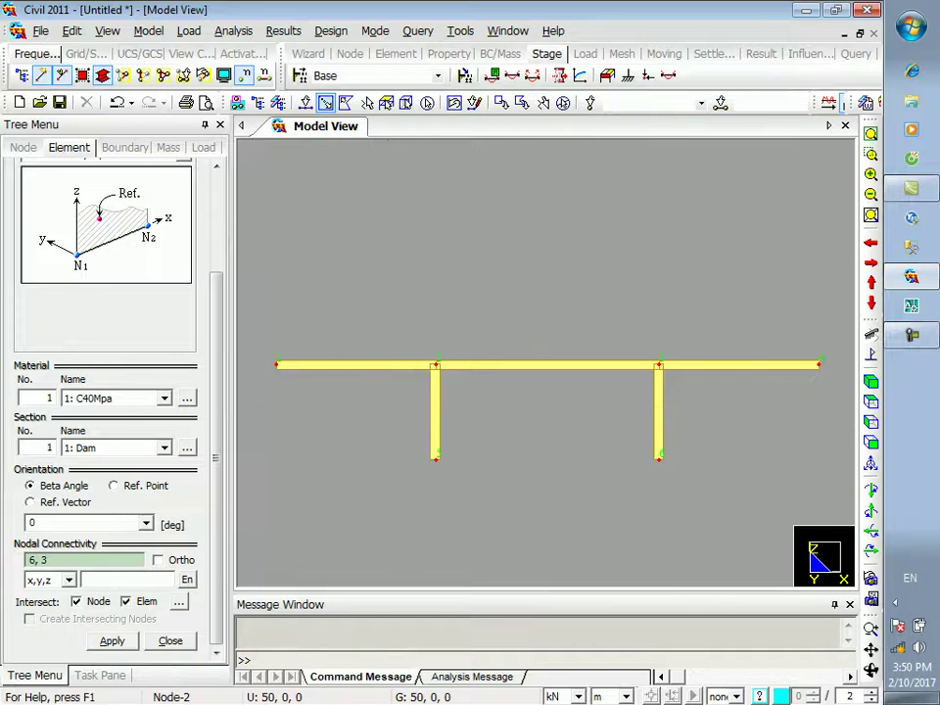
- Divide each of the girder's two end spans into 10 elements at equal distance
right_click(355, 365)
mouse_move(407, 286)
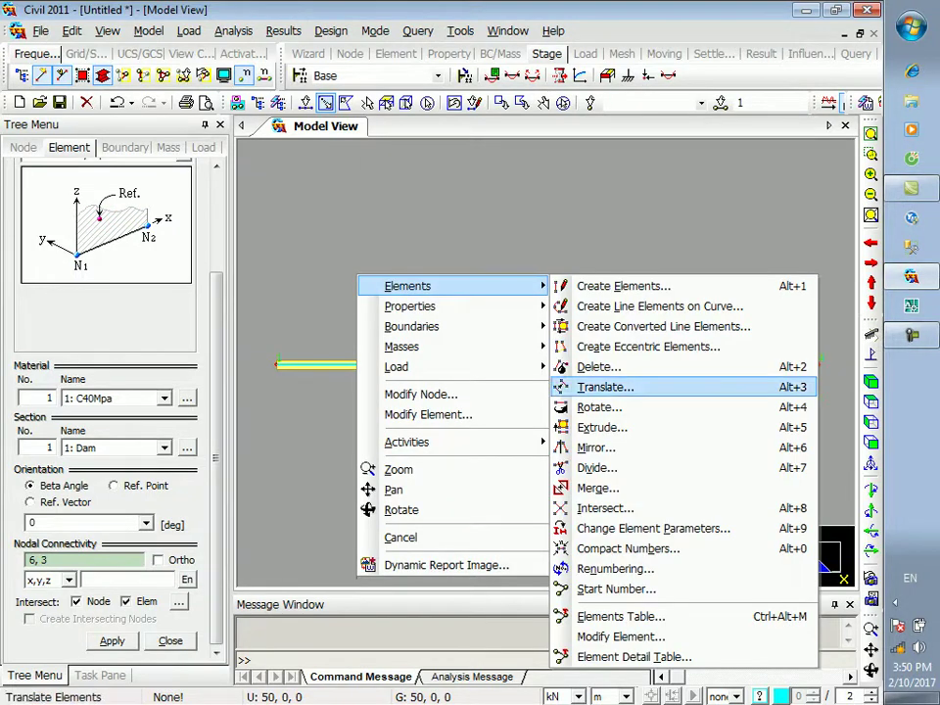
left_click(596, 467)
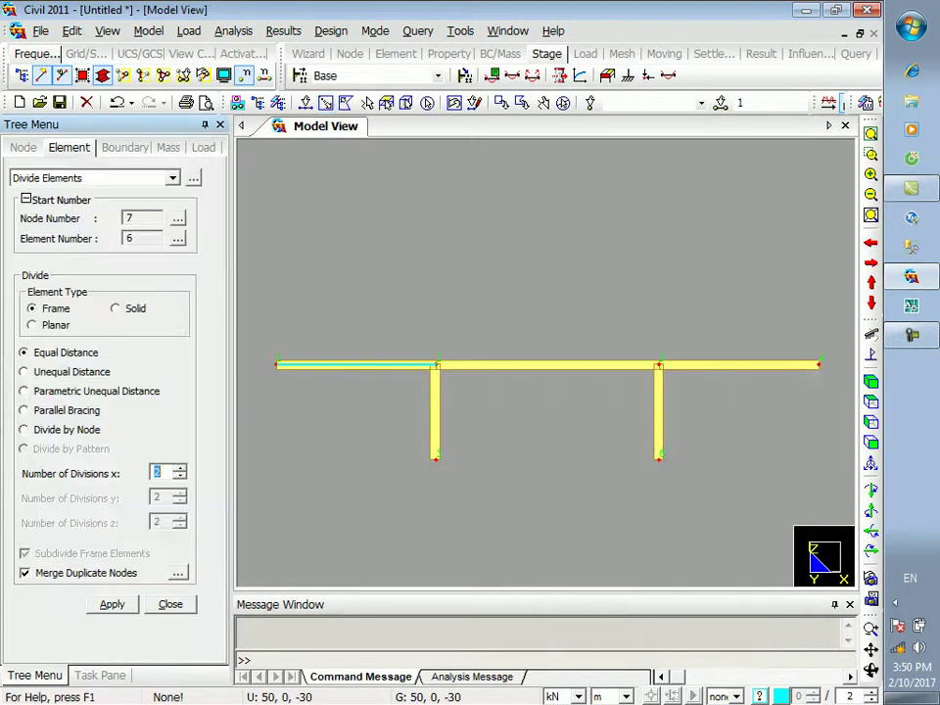
type("10")
left_click(112, 604)
left_click(325, 102)
left_click_drag(757, 409, 669, 321)
left_click(166, 473)
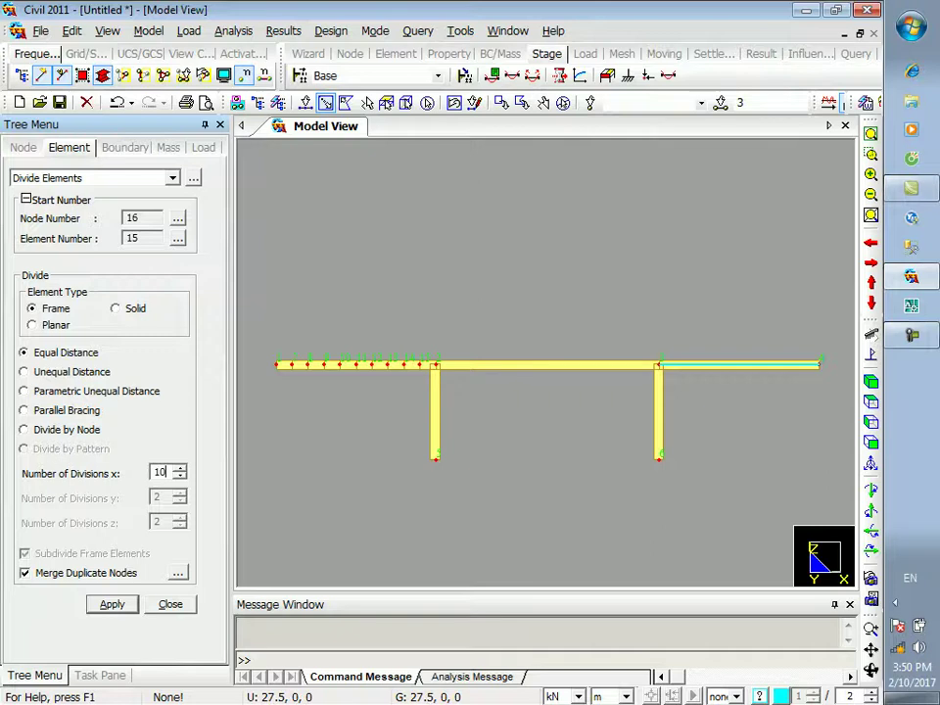
left_click(112, 604)
- Divide the girder's middle span into 12 elements at equal distance
left_click(553, 366)
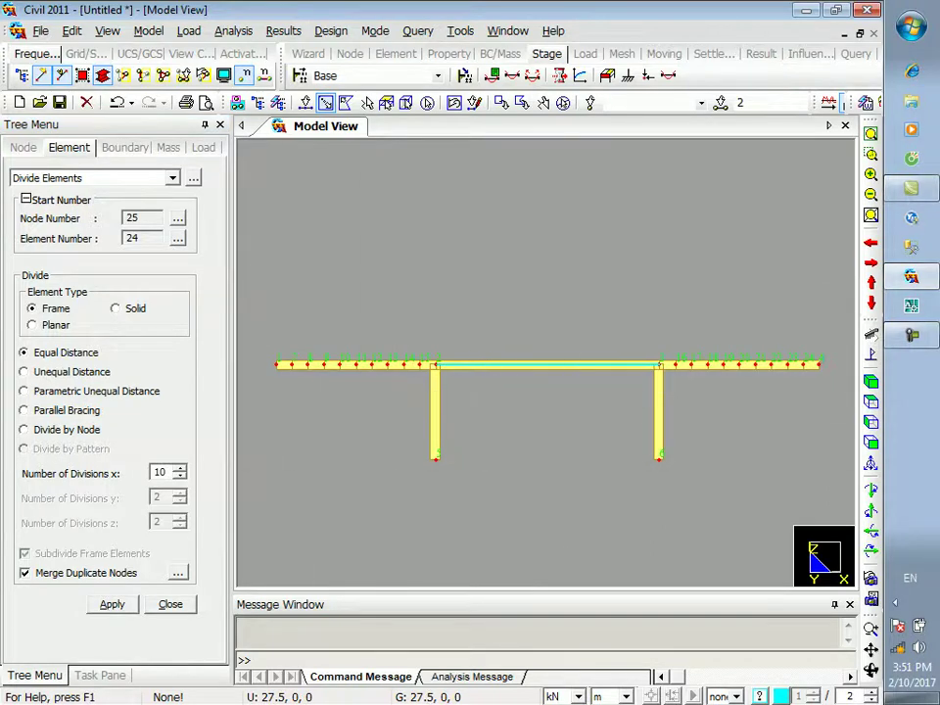
double_click(164, 473)
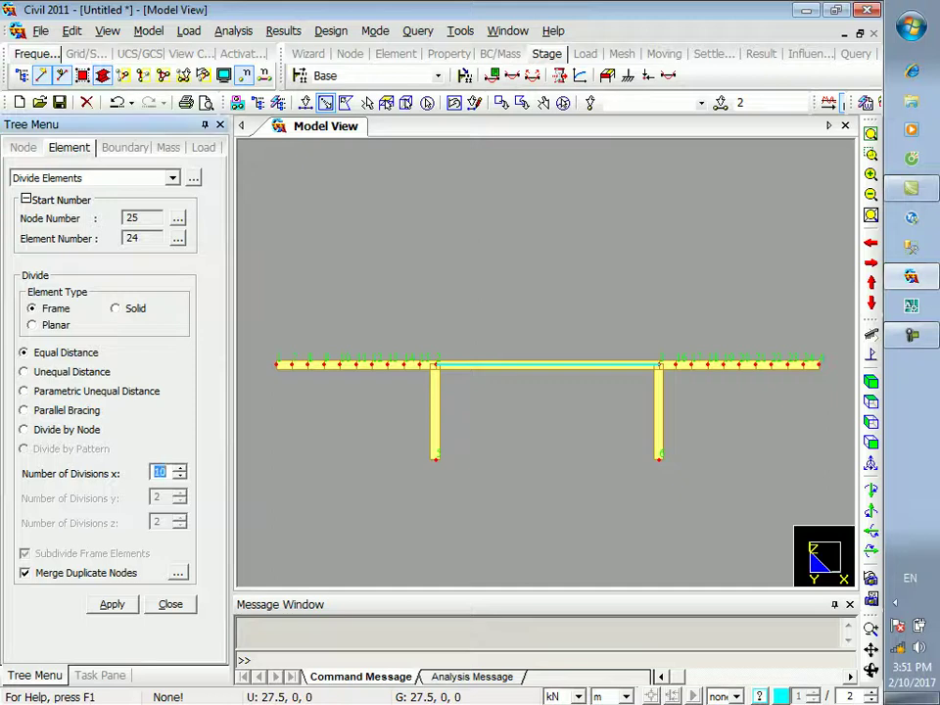
type("70")
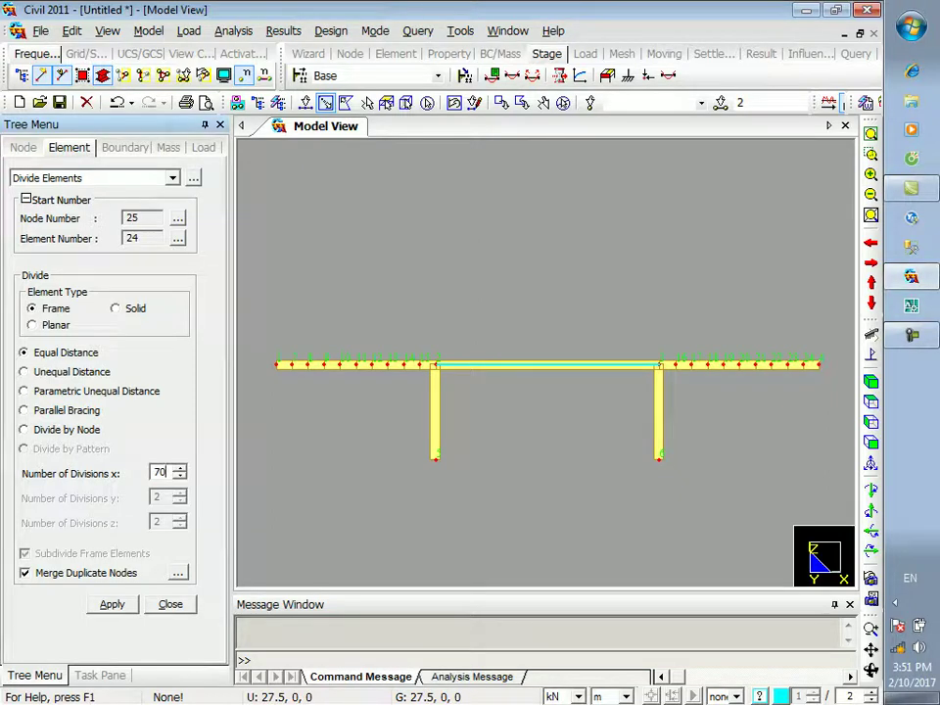
key("BackSpace")
key("BackSpace")
type("12")
left_click(112, 604)
left_click(171, 604)
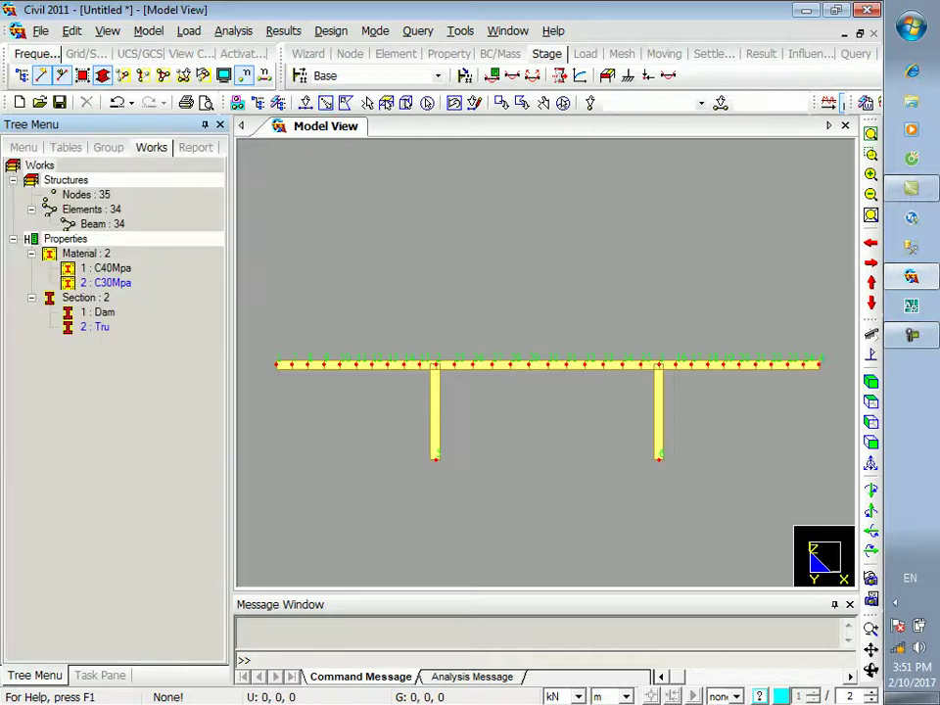
- Divide both vertical pier elements into 6 equal parts each
left_click_drag(684, 409, 419, 383)
right_click(426, 269)
mouse_move(477, 280)
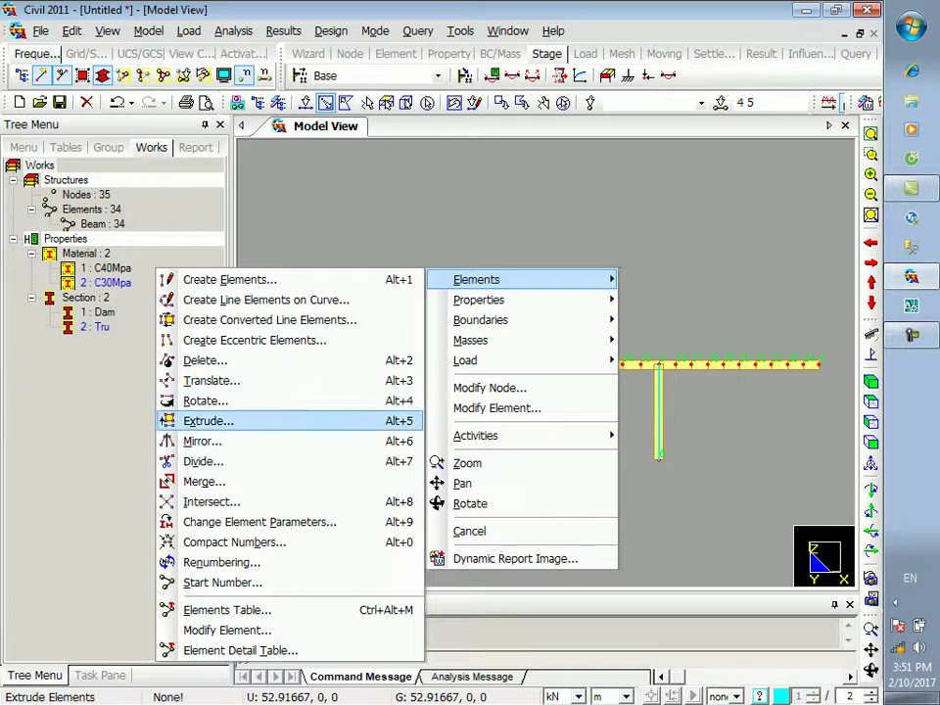
left_click(202, 461)
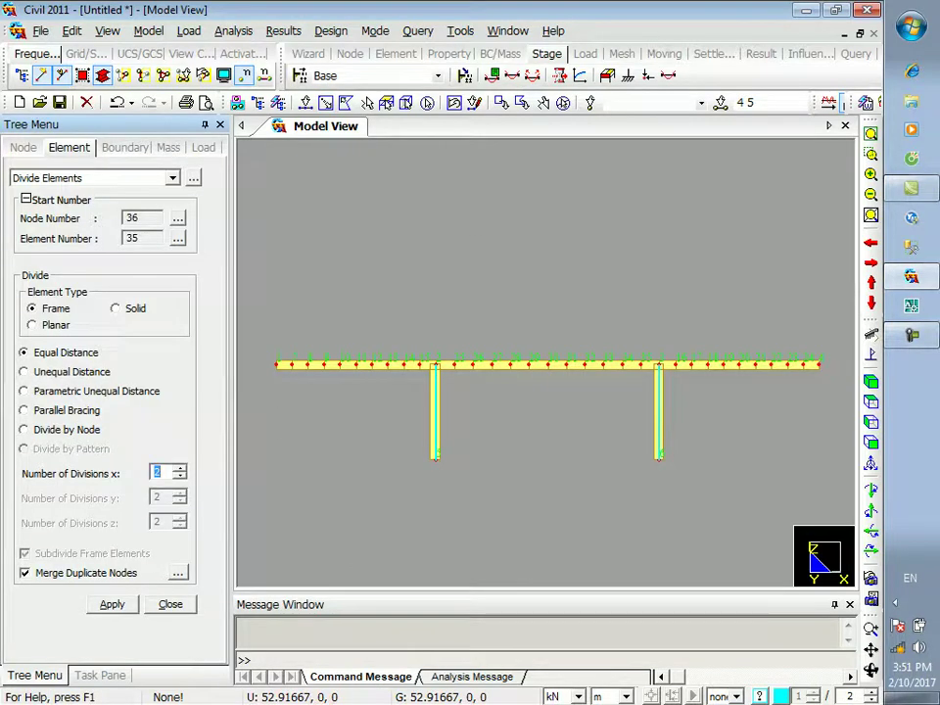
type("6")
left_click(112, 604)
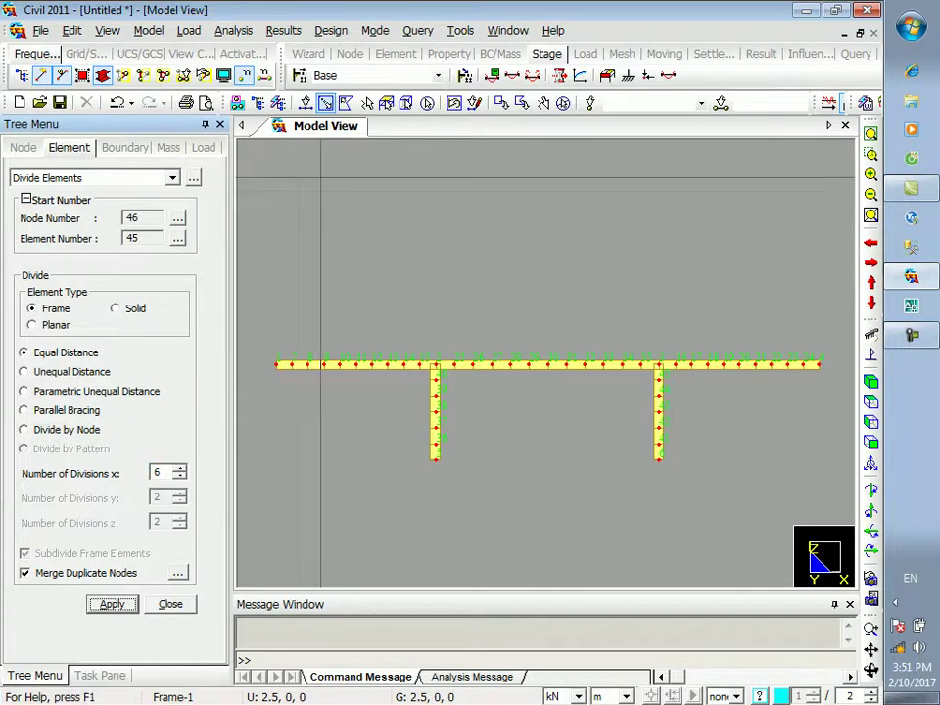
- Renumber all nodes and elements of the frame from 1, sorted by +Z, +Y and +X
left_click_drag(255, 308, 836, 504)
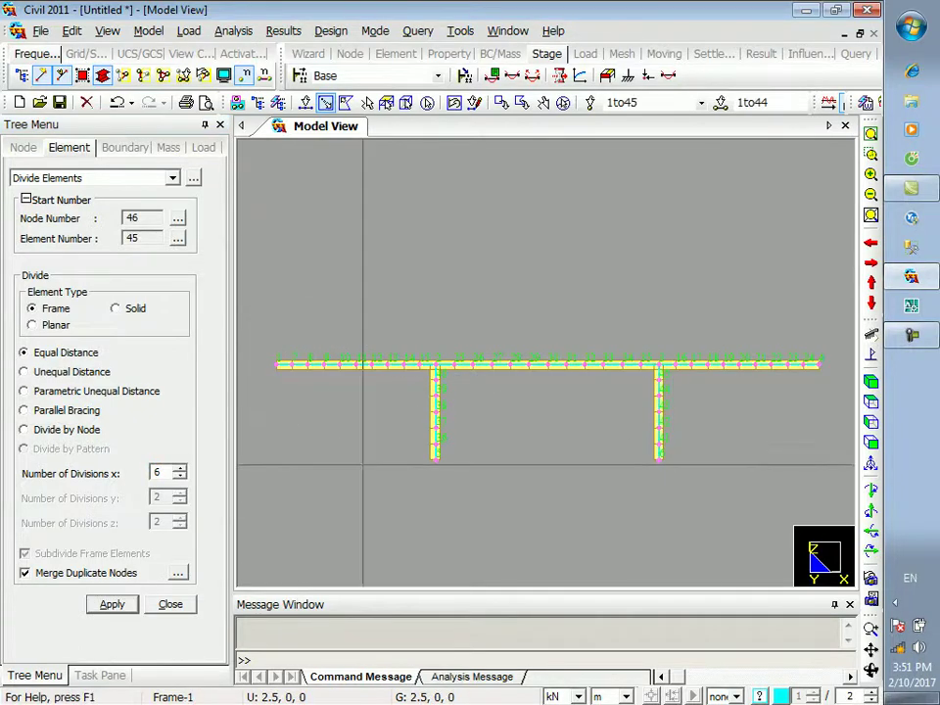
right_click(328, 265)
mouse_move(431, 296)
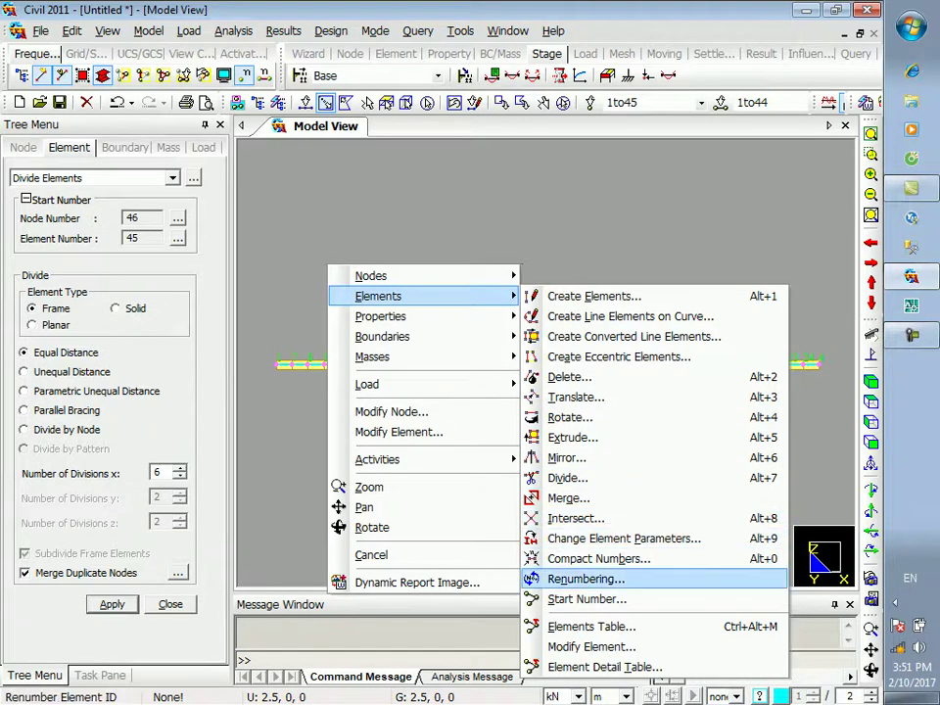
left_click(586, 579)
left_click(33, 293)
left_click(103, 551)
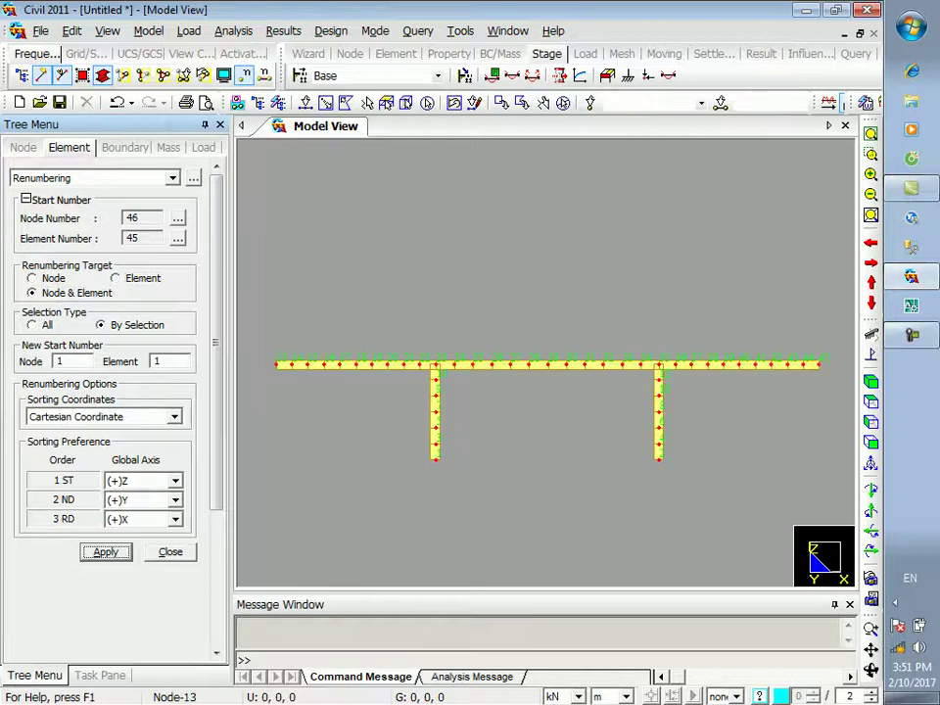
left_click(171, 551)
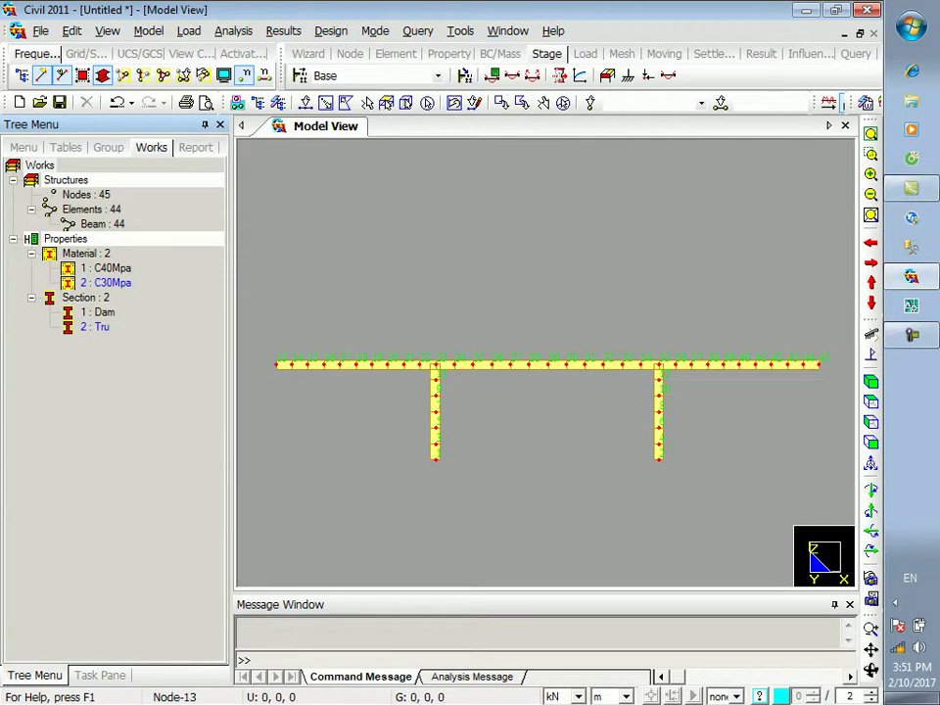
- Assign material C30Mpa and section Tru to all elements of both piers
left_click(325, 102)
left_click_drag(705, 492, 416, 382)
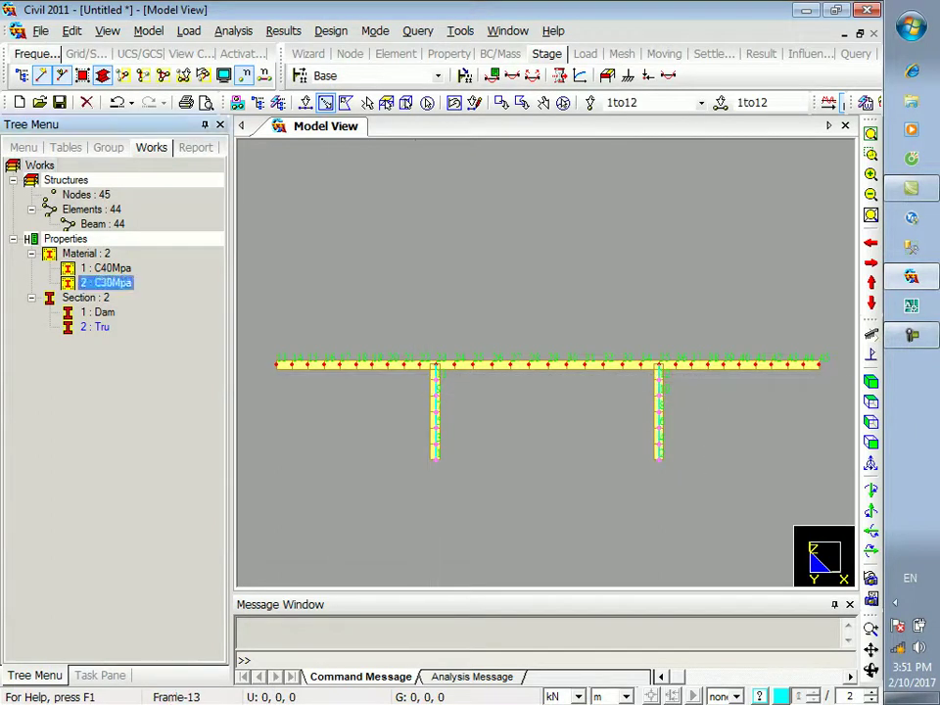
left_click_drag(104, 283, 367, 302)
left_click_drag(691, 489, 408, 376)
left_click_drag(95, 327, 422, 309)
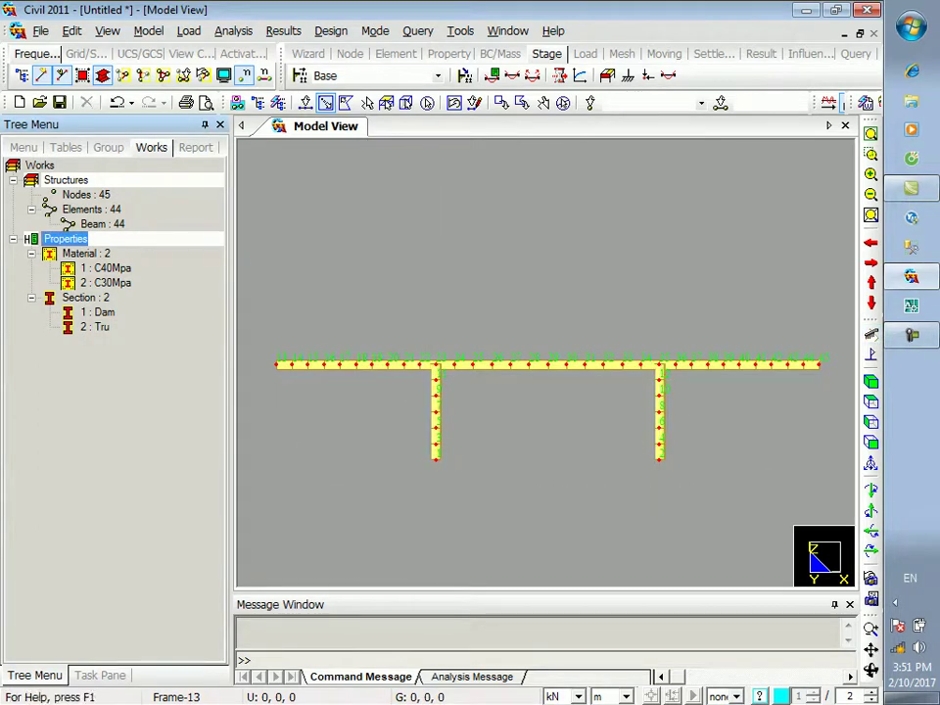
- Examine the pier-to-girder connection and the whole frame in an isometric view
left_click(870, 382)
left_click(870, 153)
left_click_drag(349, 322, 497, 396)
left_click_drag(472, 262, 703, 381)
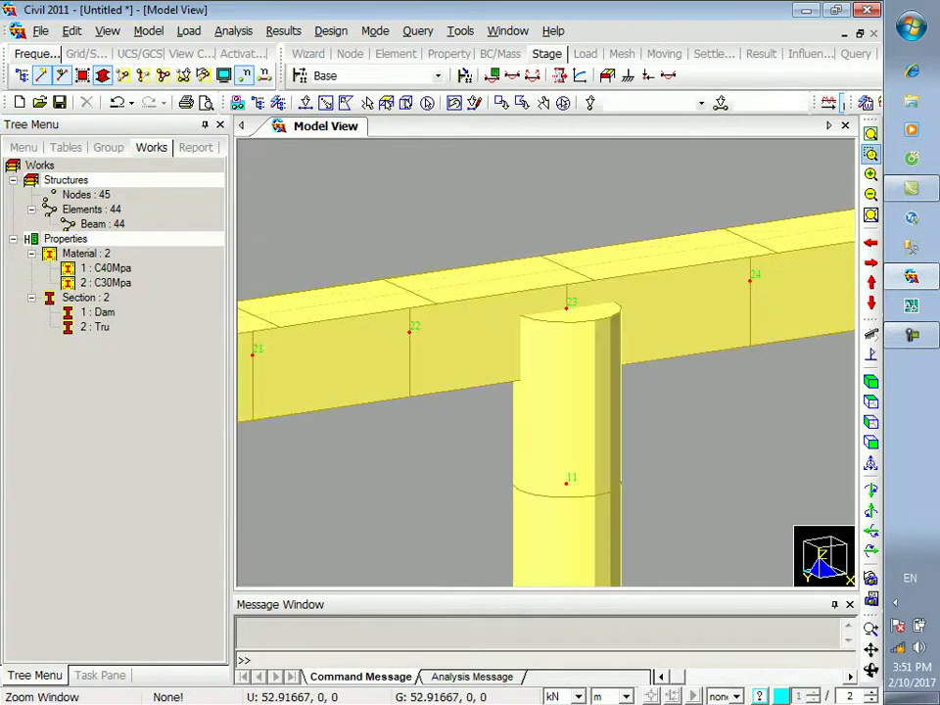
left_click(871, 133)
left_click(871, 421)
left_click_drag(508, 153, 629, 212)
left_click(870, 381)
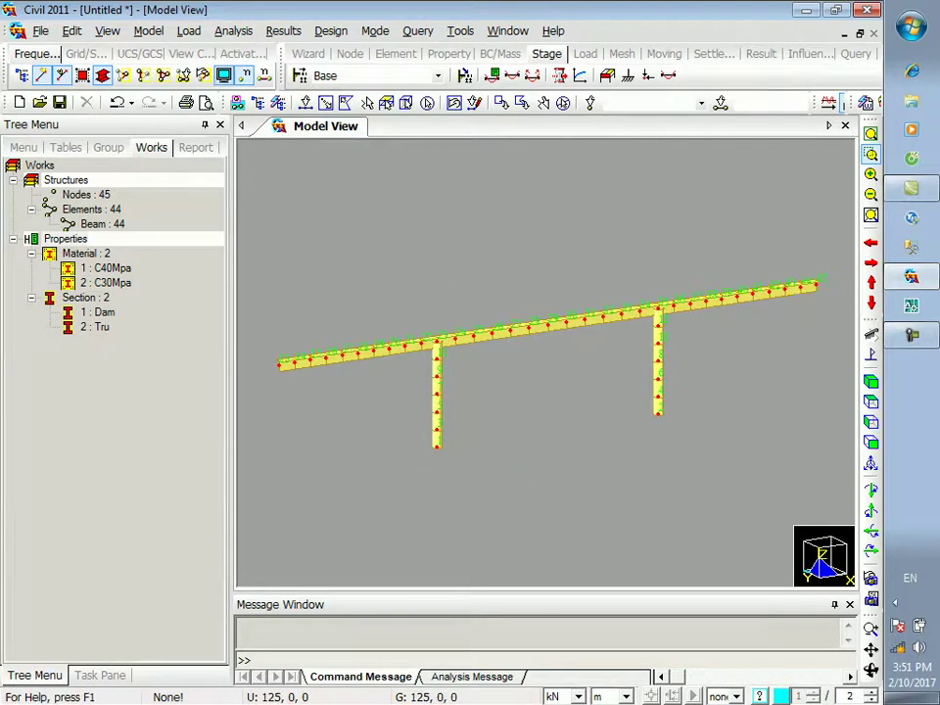
- Set the model's hidden display option to Fill and Outline with frame and plane thickness, and inspect the girder's end
left_click(224, 75)
left_click(393, 546)
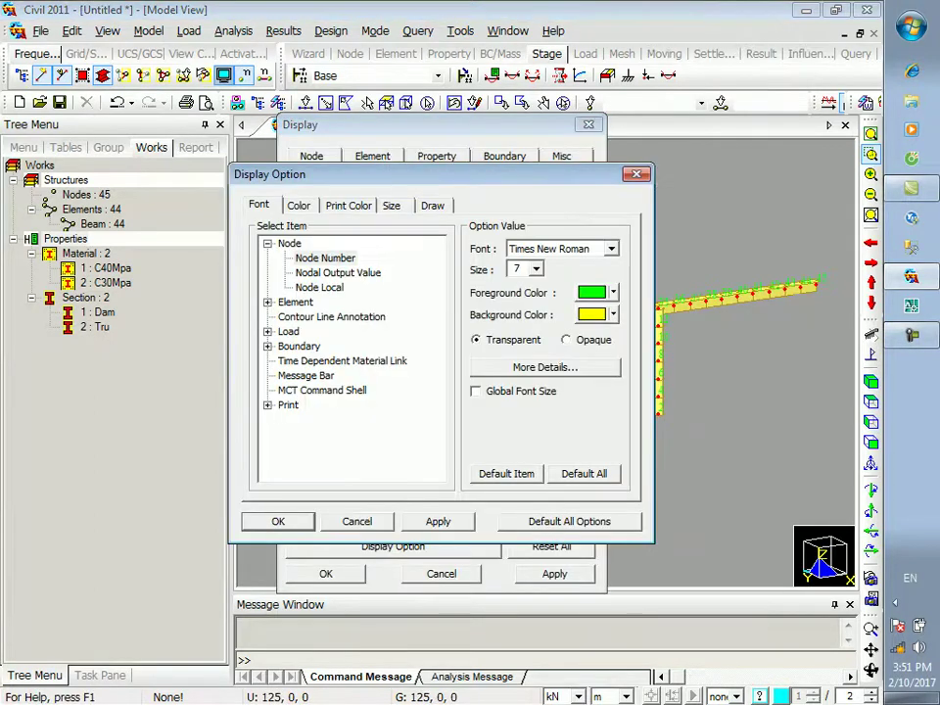
left_click(392, 205)
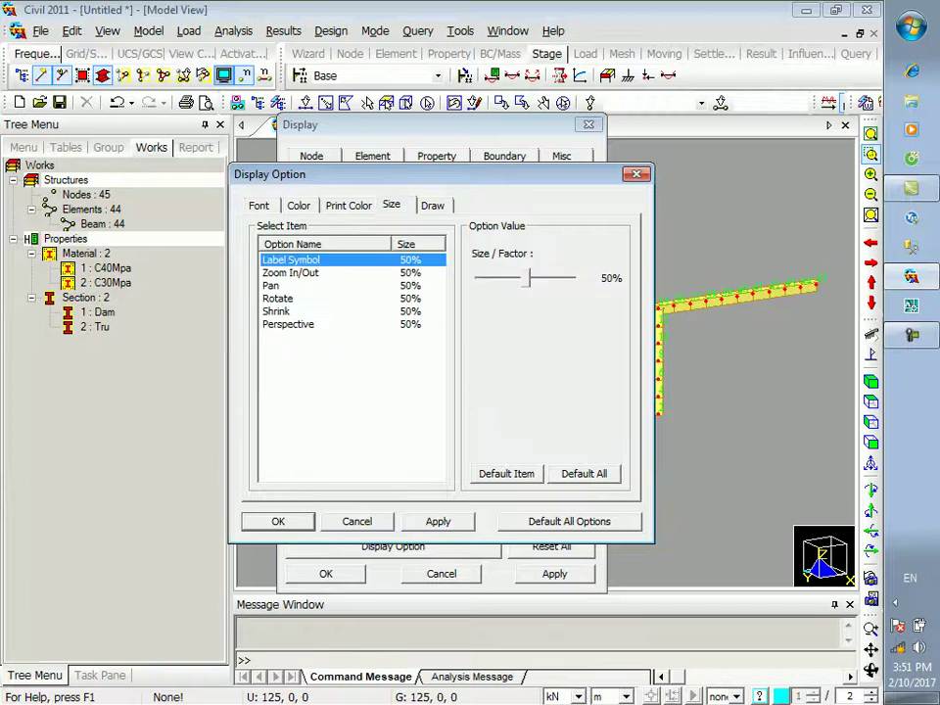
key("Left")
key("Left")
key("Left")
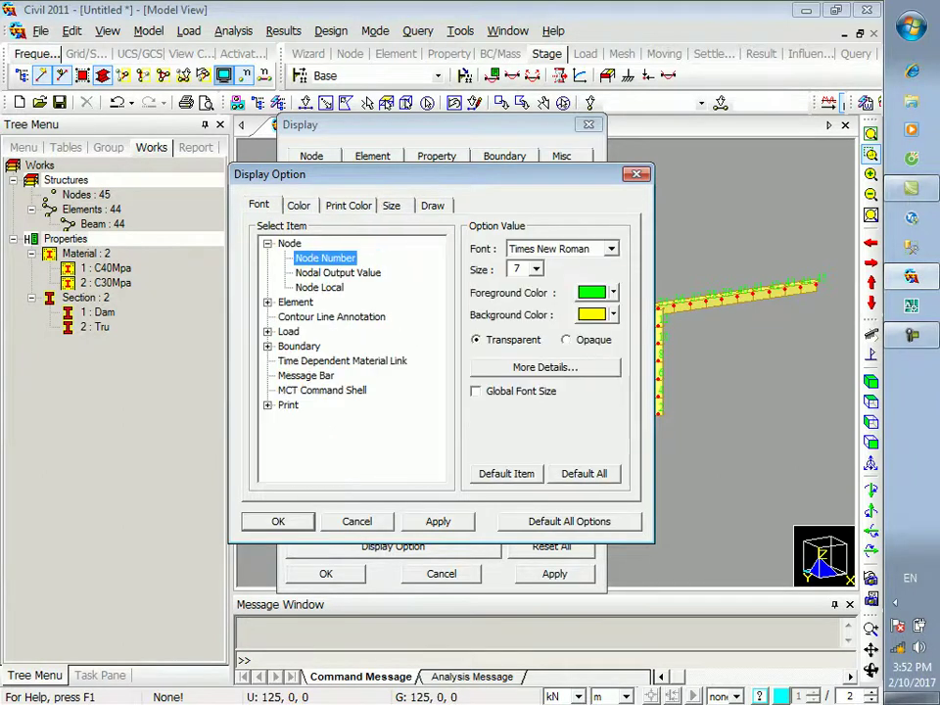
key("Left")
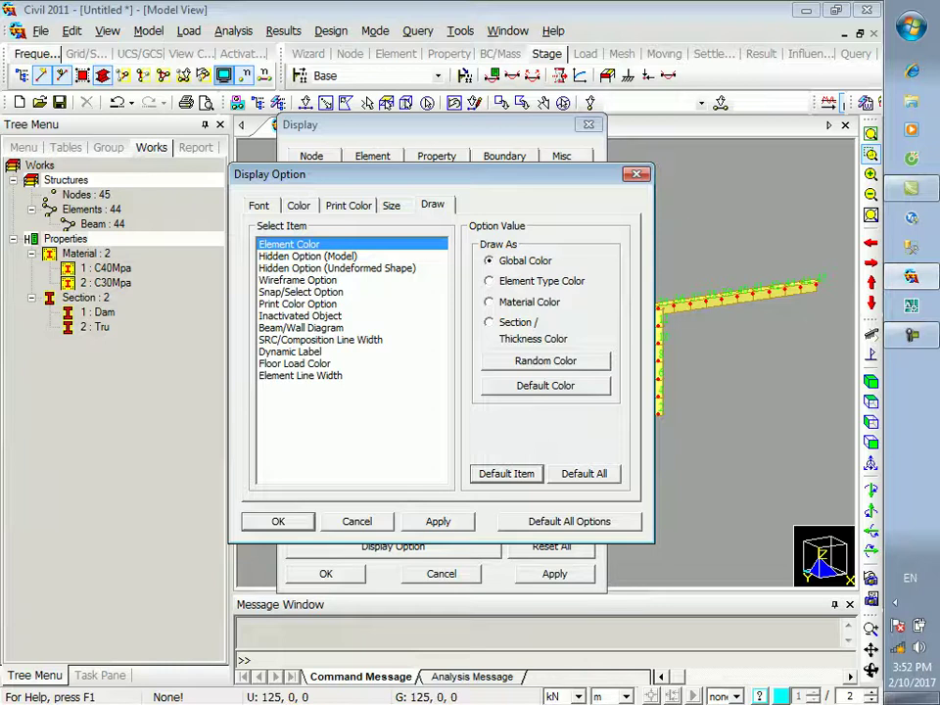
left_click(309, 256)
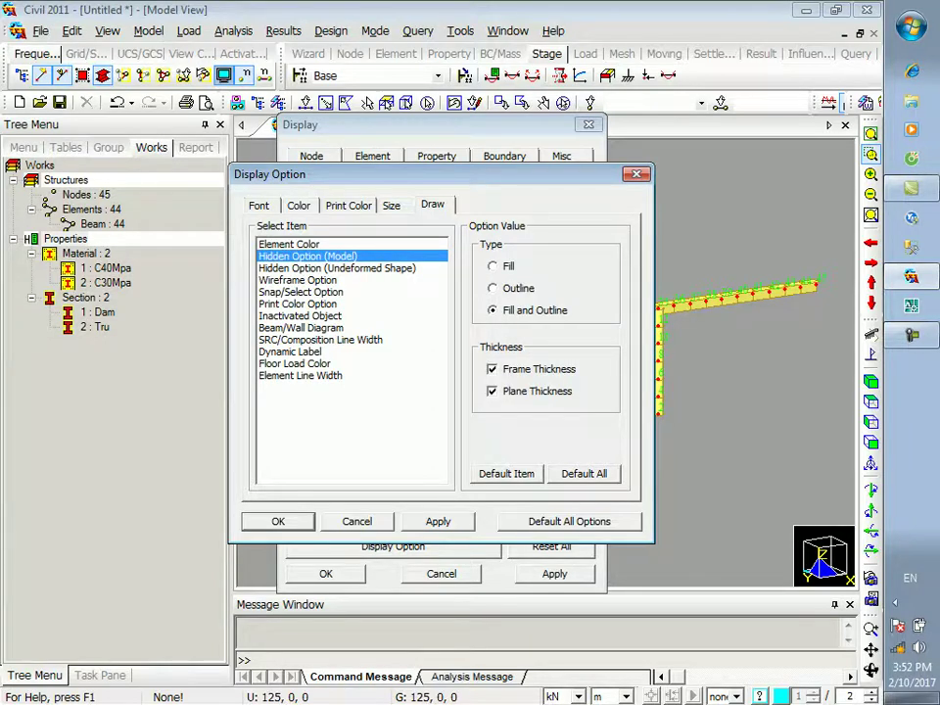
key("Return")
key("Return")
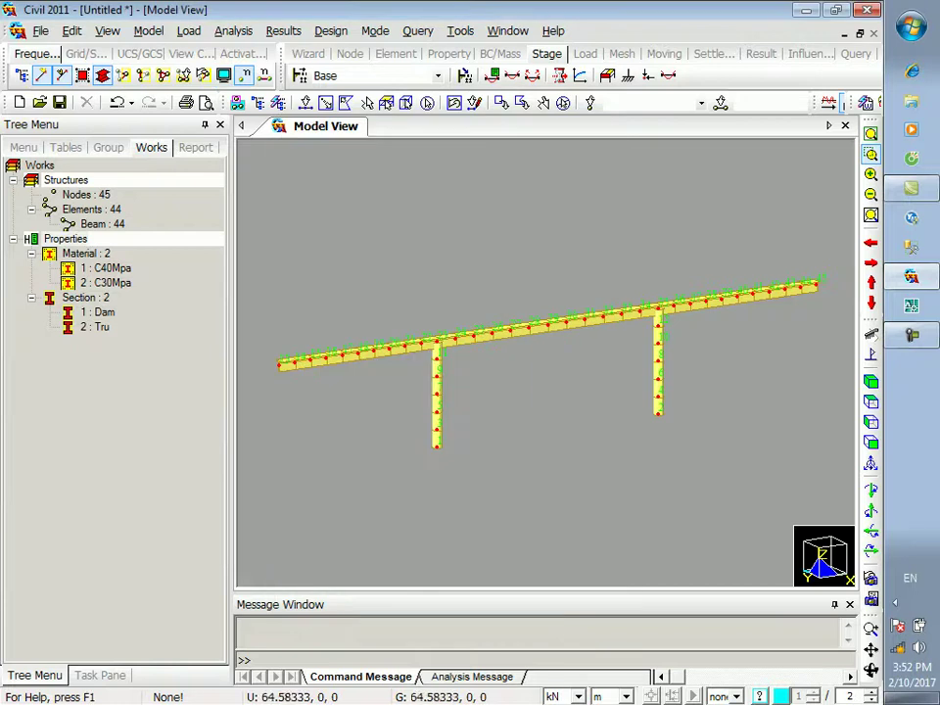
left_click_drag(273, 332, 363, 382)
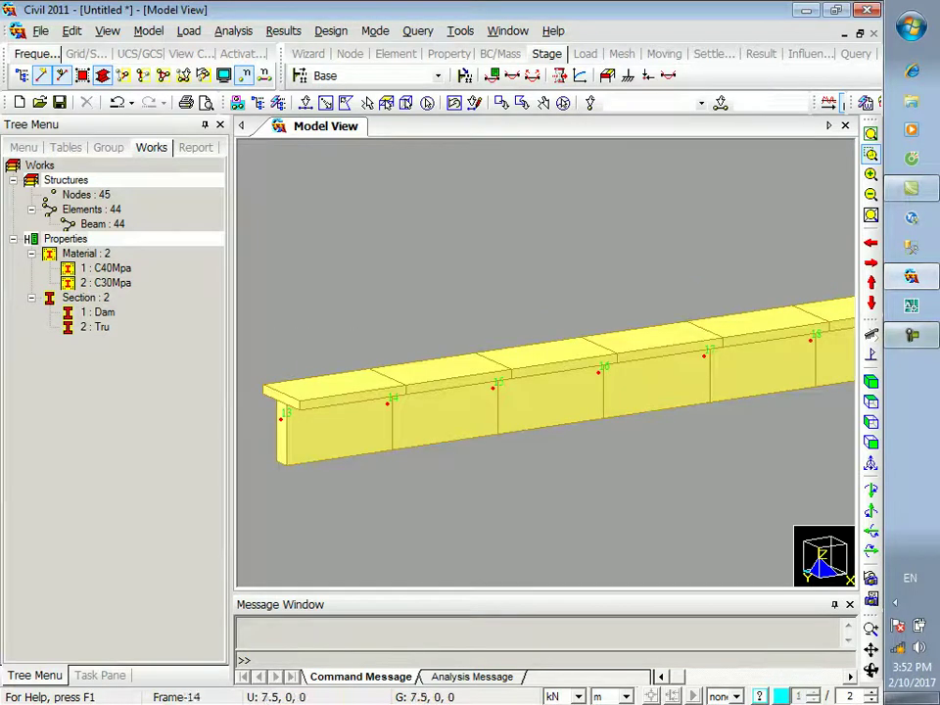
- Add fully fixed supports, with D-ALL and R-ALL restrained, at the base nodes of both piers
left_click(870, 401)
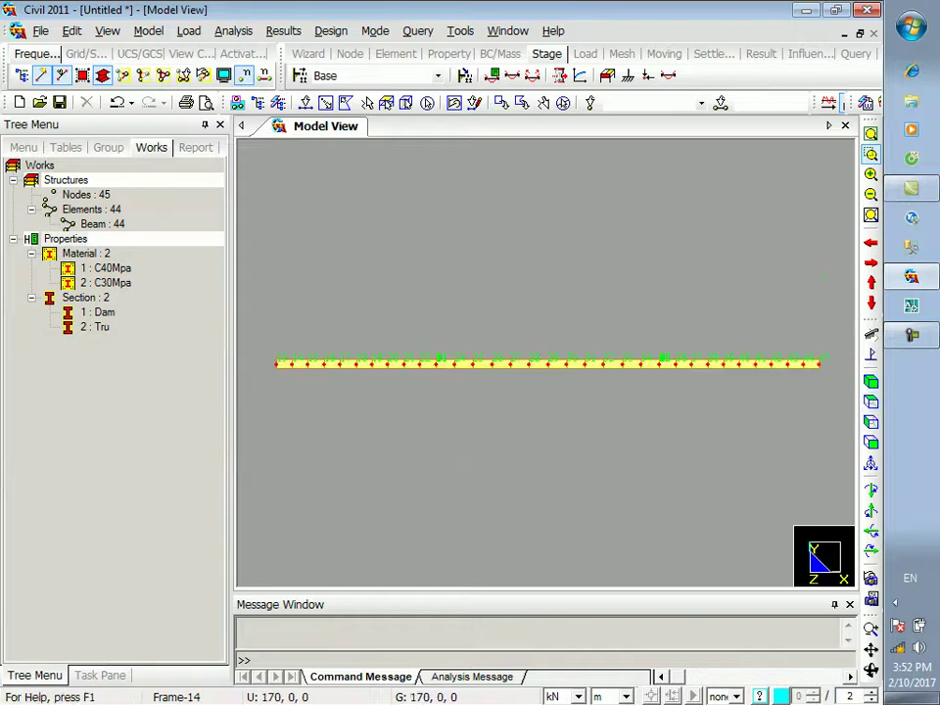
left_click(871, 443)
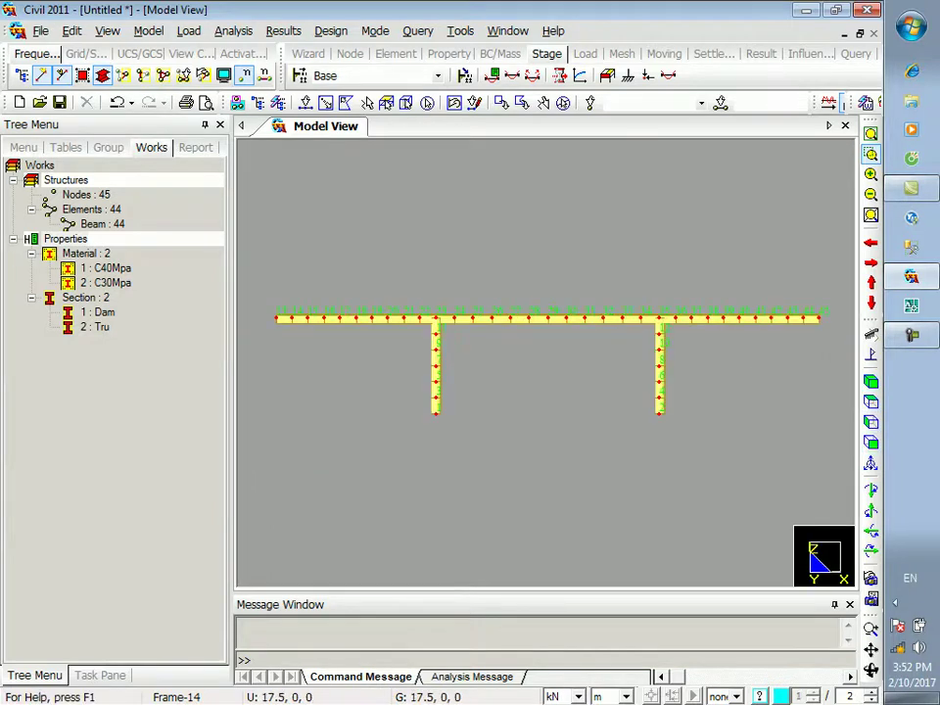
left_click(148, 30)
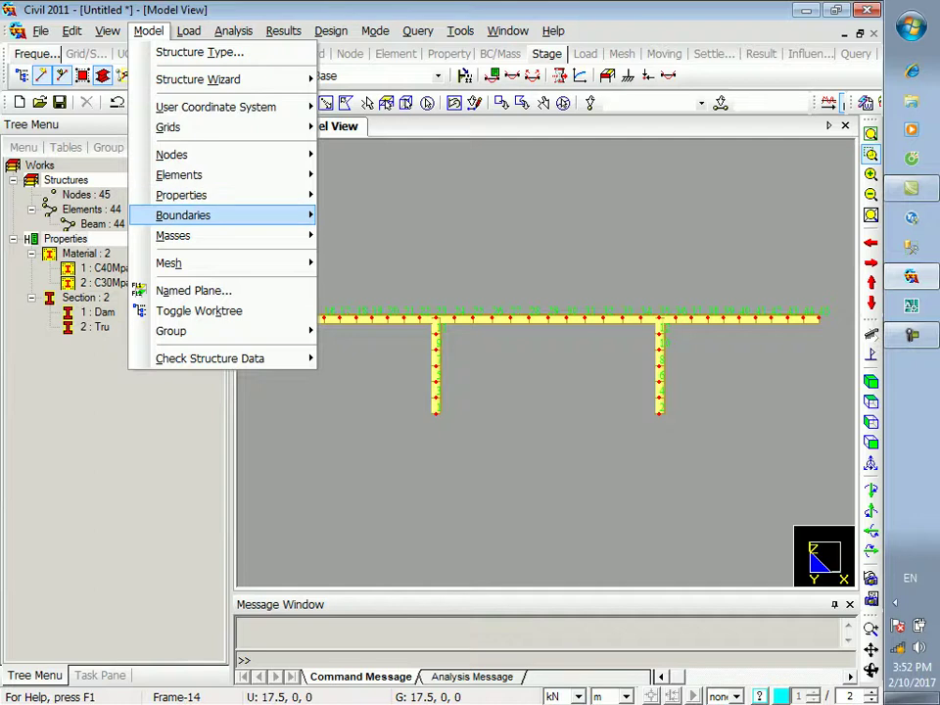
mouse_move(186, 215)
left_click(370, 12)
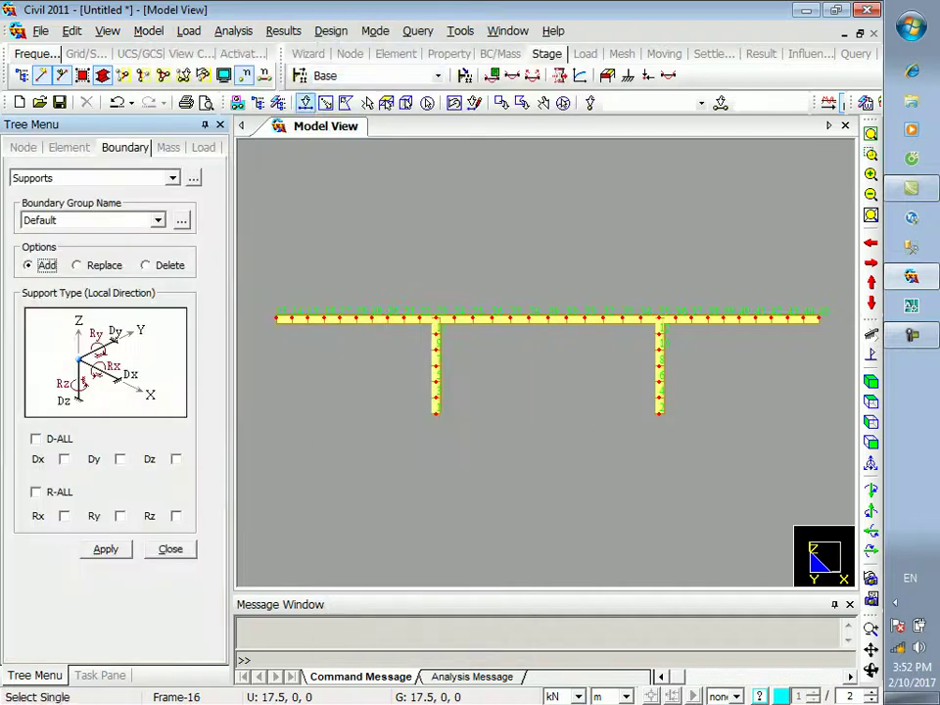
left_click_drag(408, 403, 694, 479)
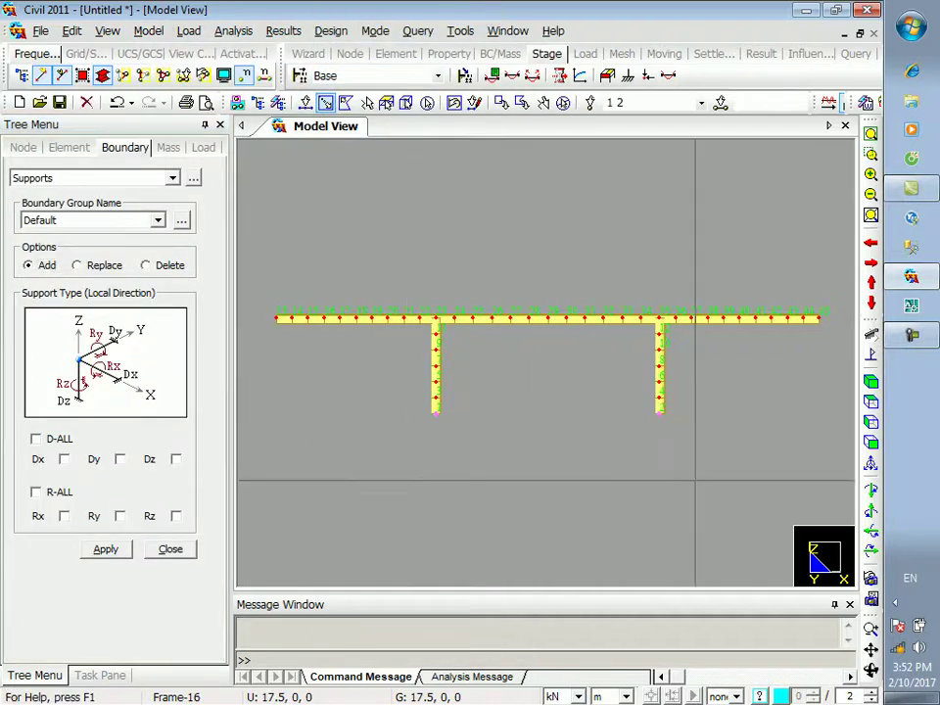
left_click(36, 439)
left_click(35, 491)
left_click(105, 549)
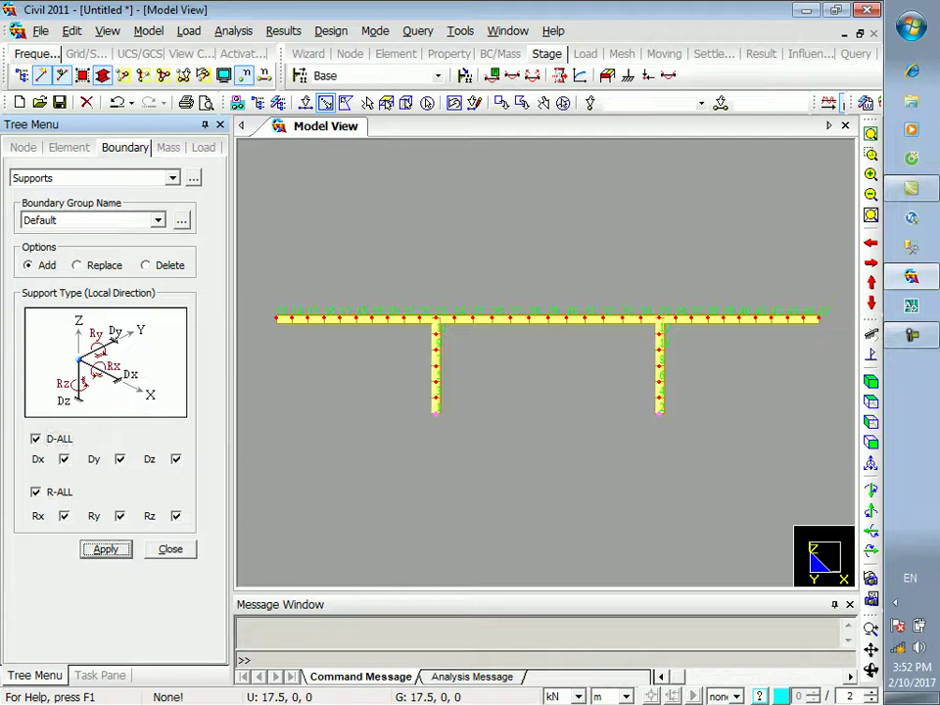
- Add supports restraining Dy, Dz, Rx and Rz at the girder's two end nodes
left_click_drag(270, 303, 280, 345)
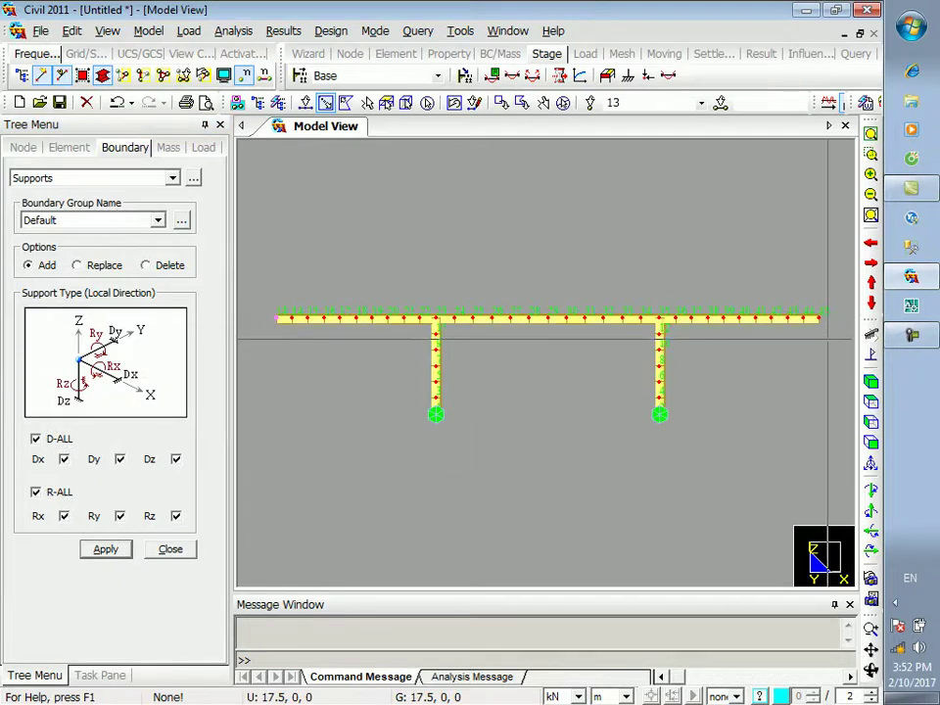
left_click_drag(815, 307, 841, 360)
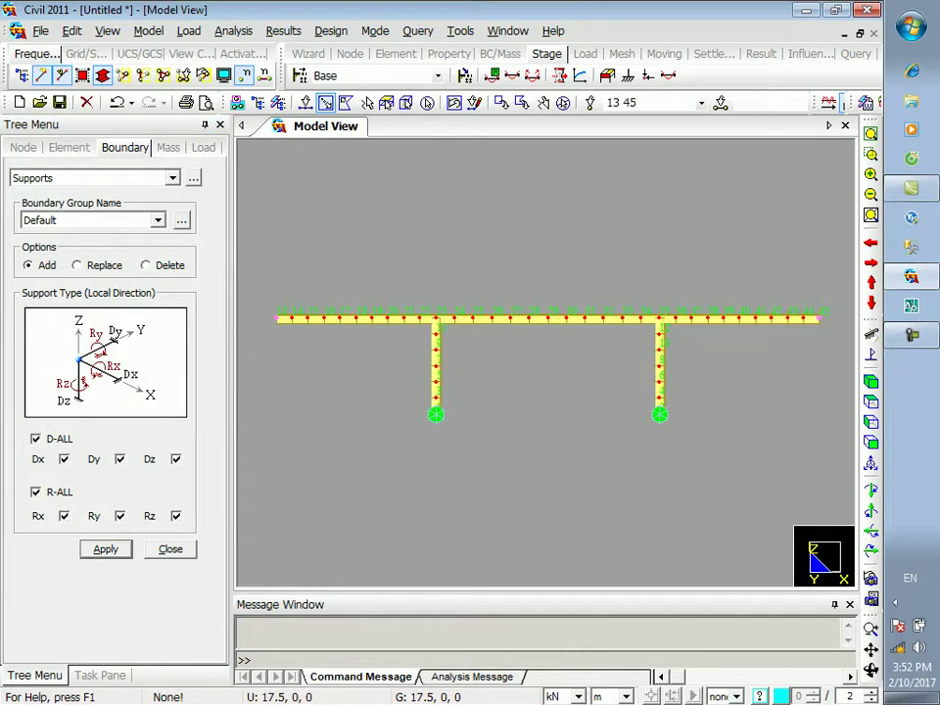
left_click(64, 458)
left_click(119, 515)
left_click(106, 549)
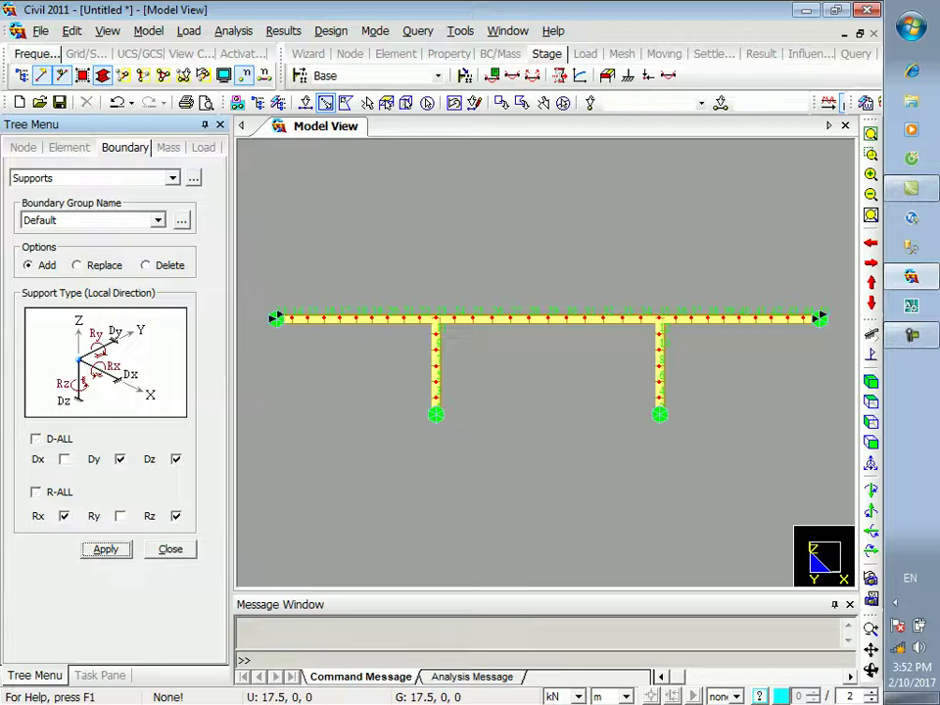
left_click(170, 548)
- Save the model to the Desktop as VD1
left_click(58, 102)
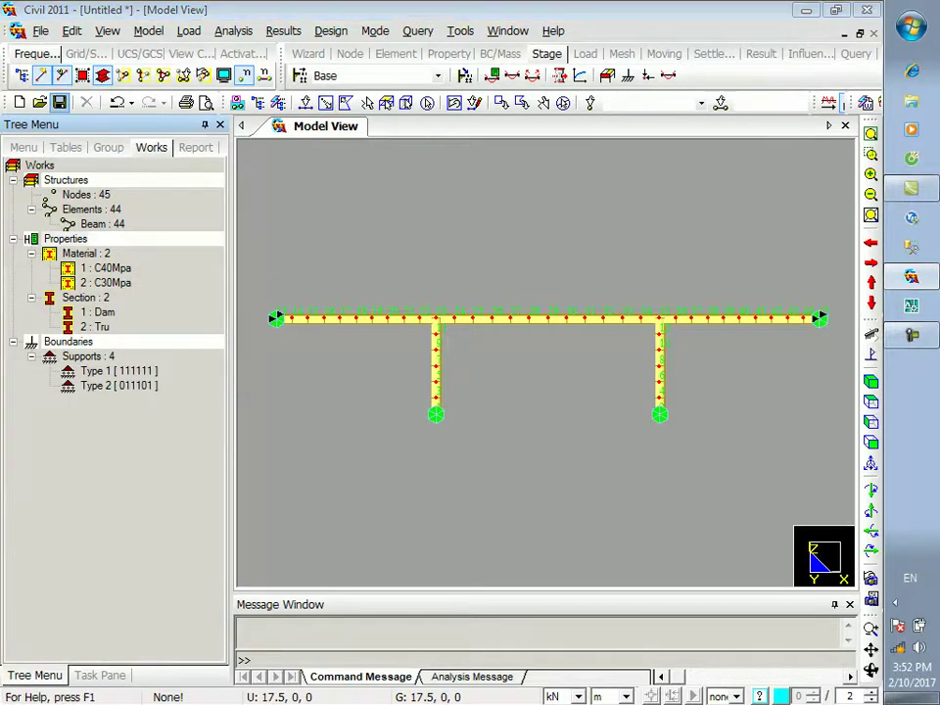
left_click(492, 268)
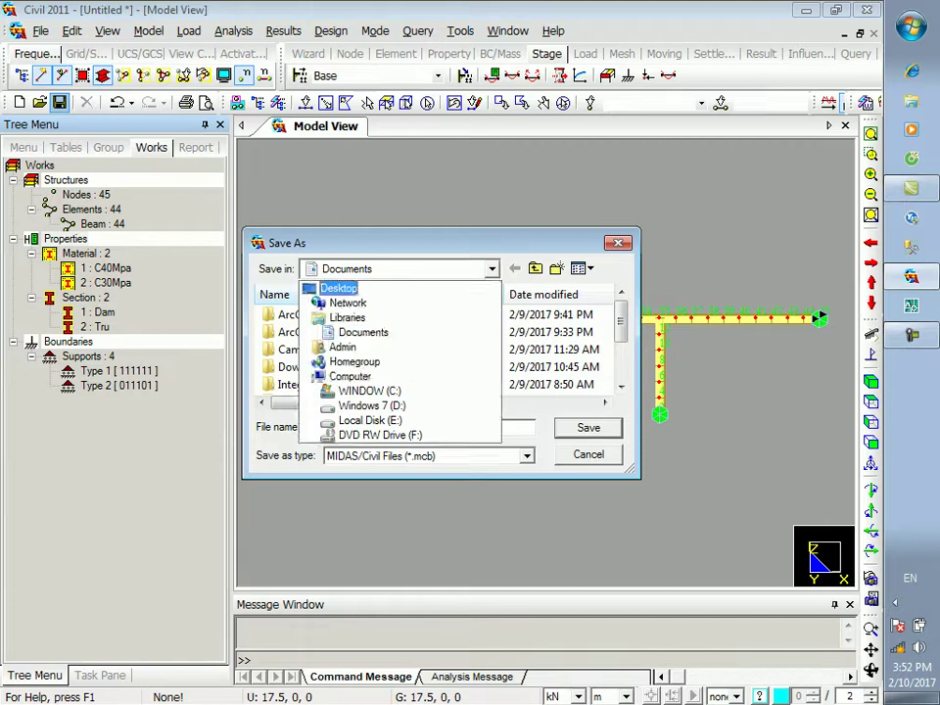
left_click(339, 288)
left_click(387, 428)
double_click(387, 427)
type("VD1")
key("Return")
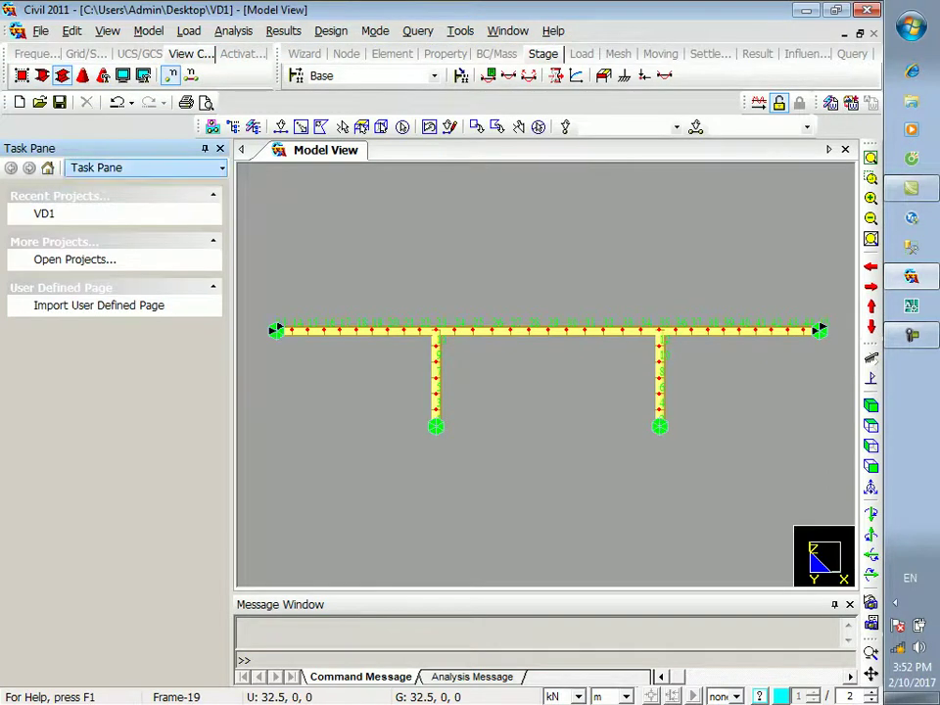
left_click_drag(108, 148, 108, 128)
left_click(208, 128)
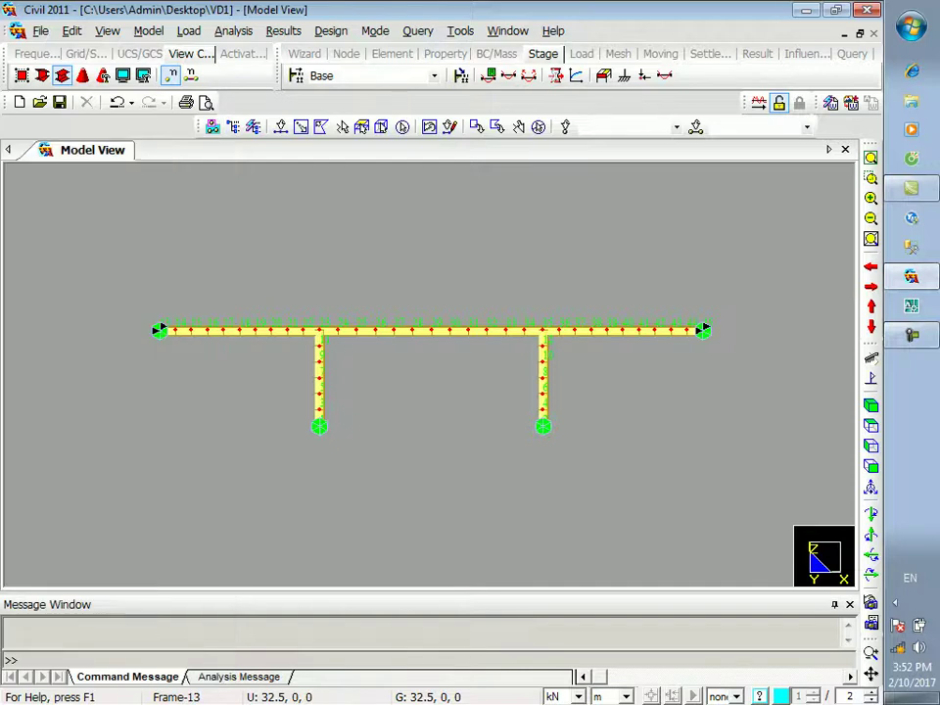
right_click(634, 33)
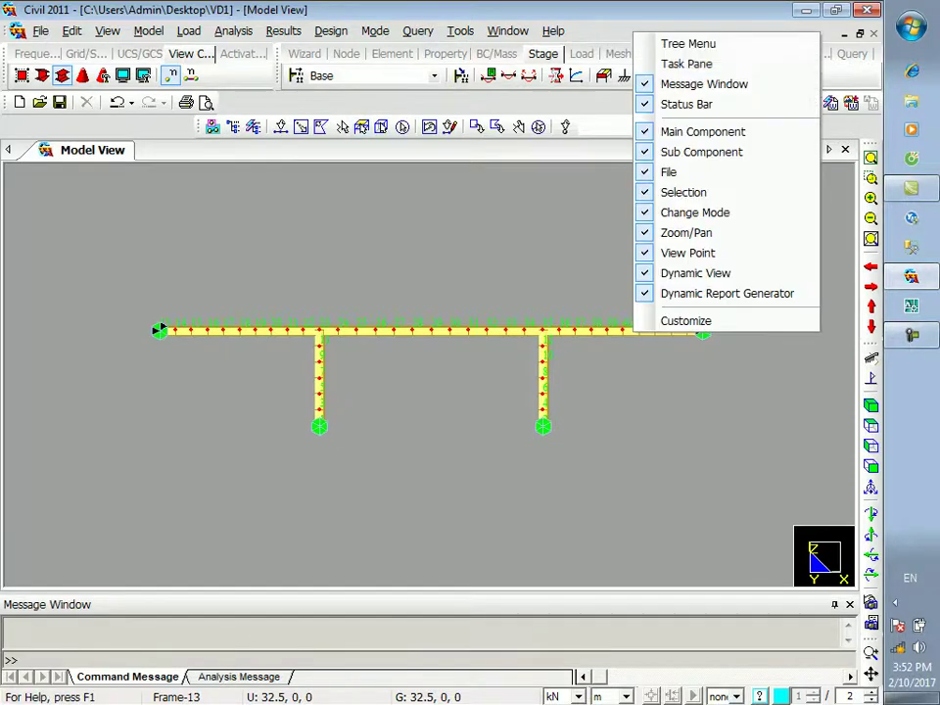
left_click(686, 64)
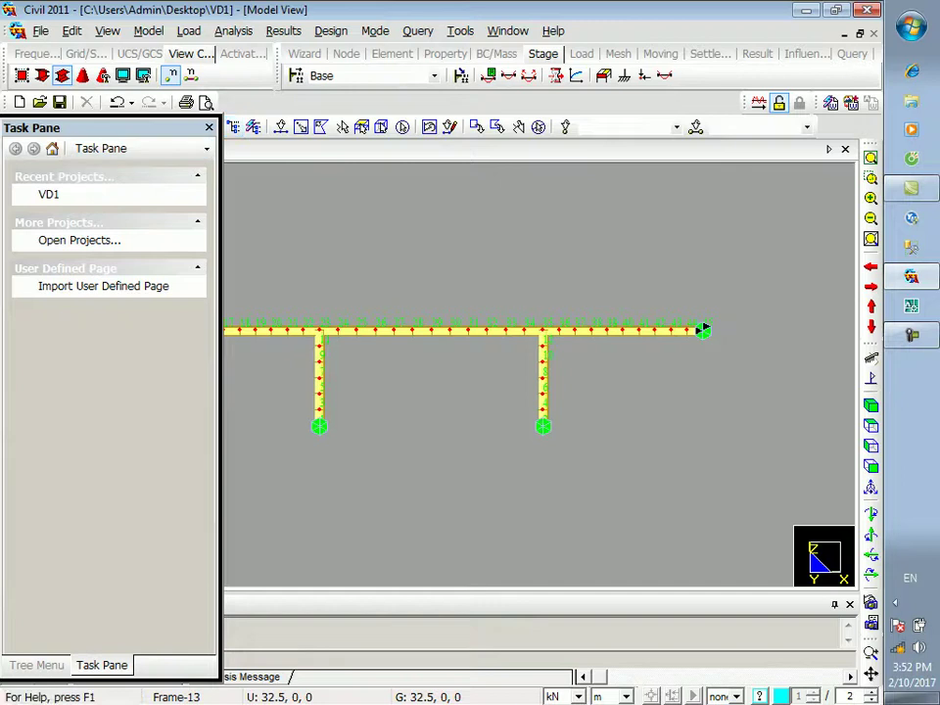
right_click(645, 28)
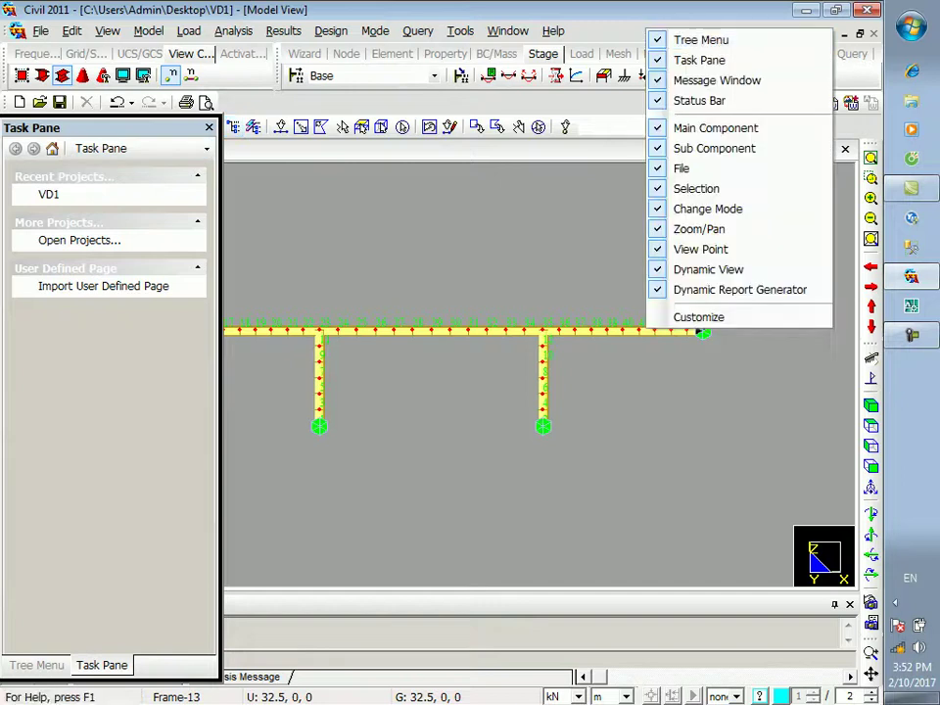
left_click(209, 127)
left_click(209, 127)
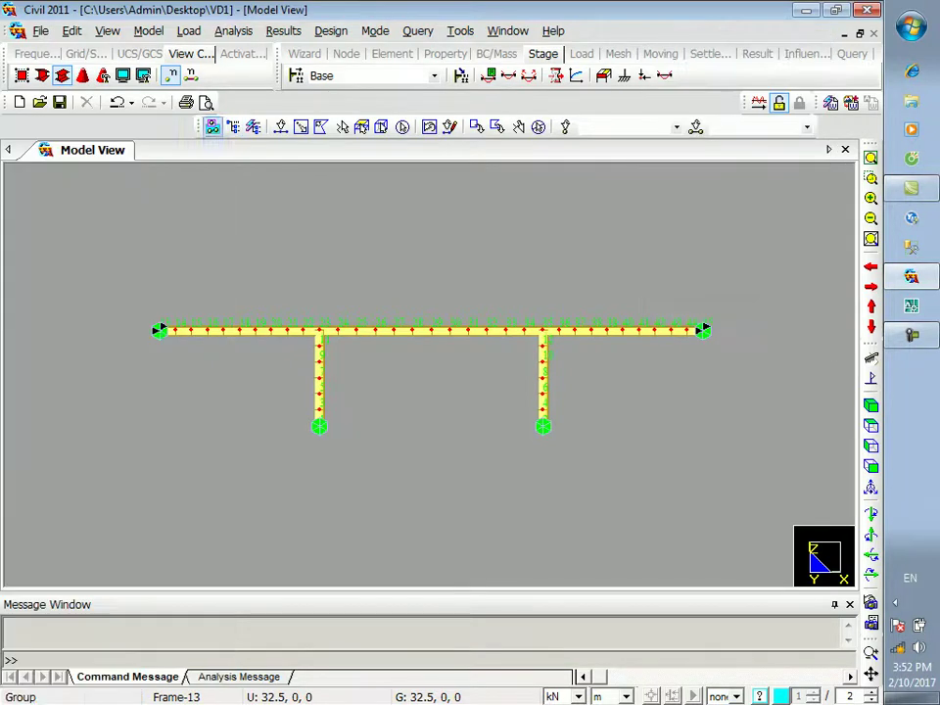
- Move the selection toolbar up into the file toolbar's row and display the floating Tree Menu with the model's works list
left_click_drag(233, 126, 226, 103)
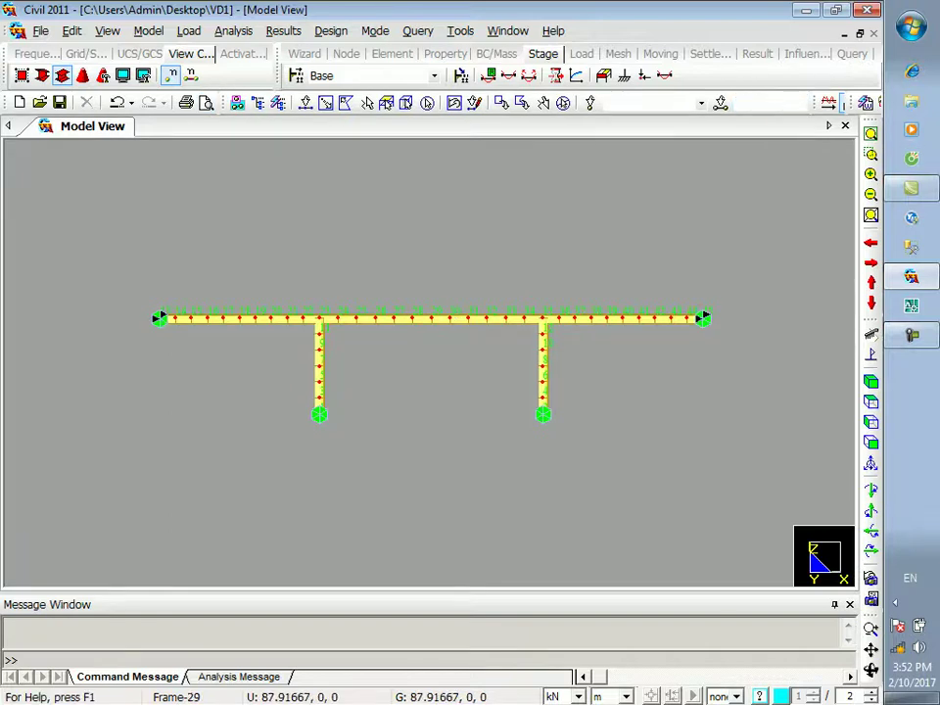
right_click(684, 27)
left_click(737, 36)
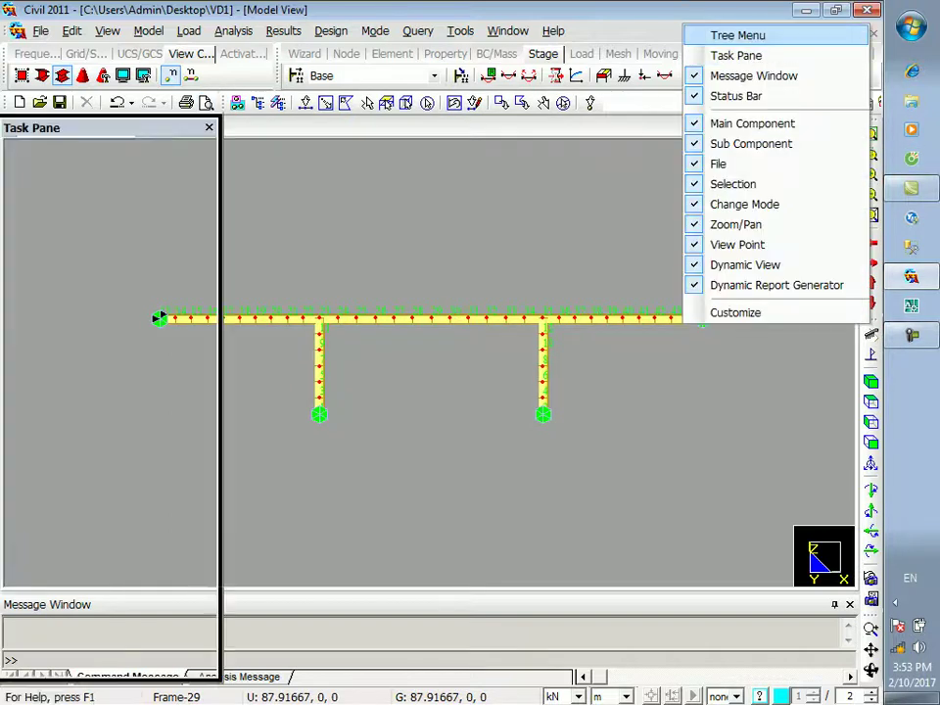
left_click(147, 147)
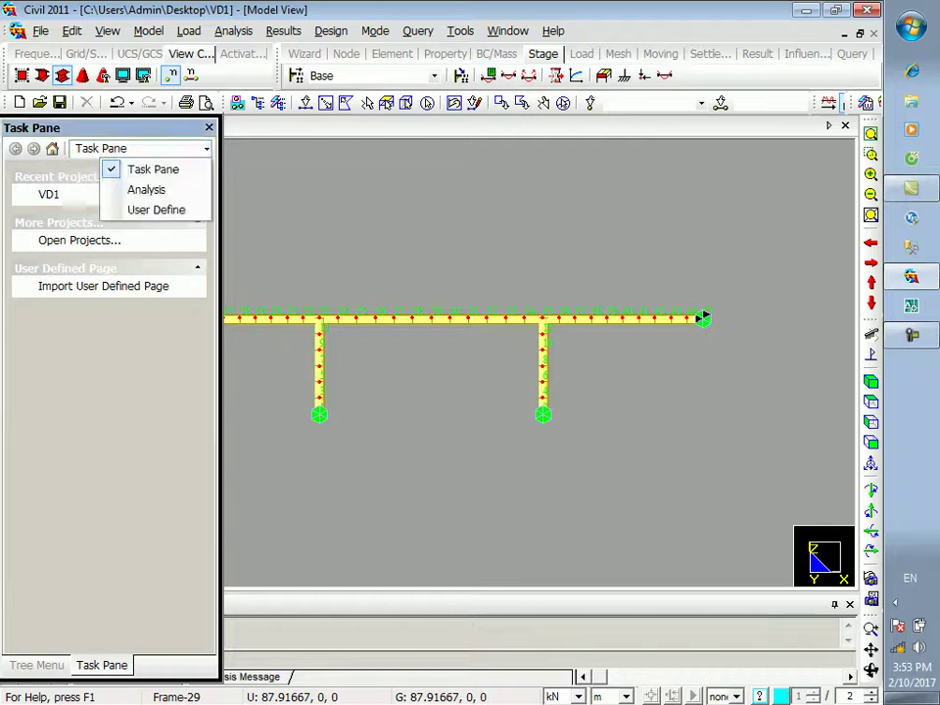
left_click_drag(176, 127, 175, 127)
left_click(147, 149)
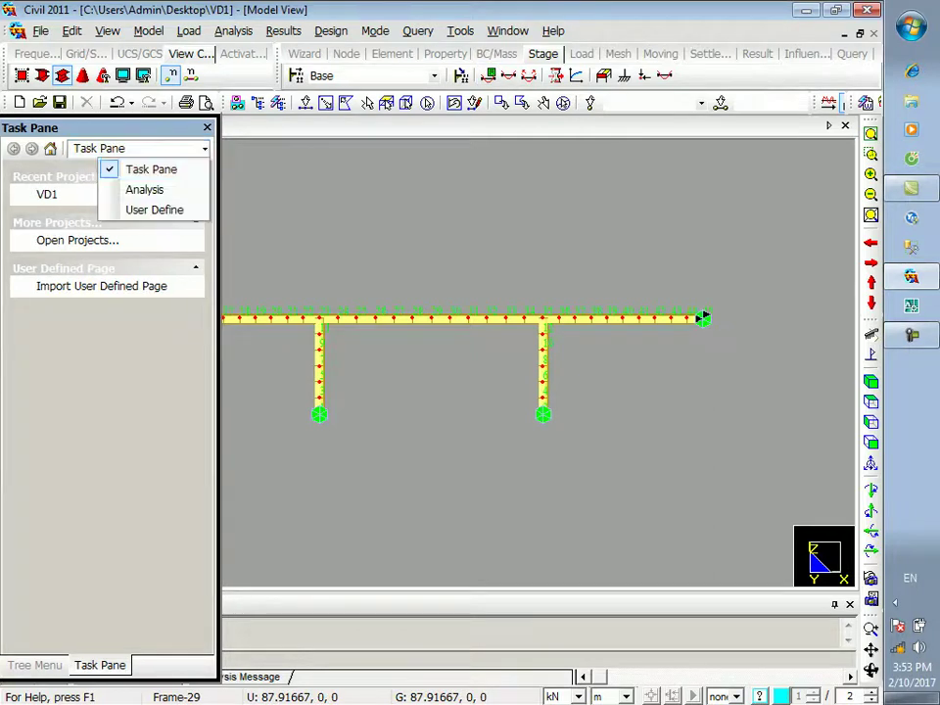
left_click(147, 149)
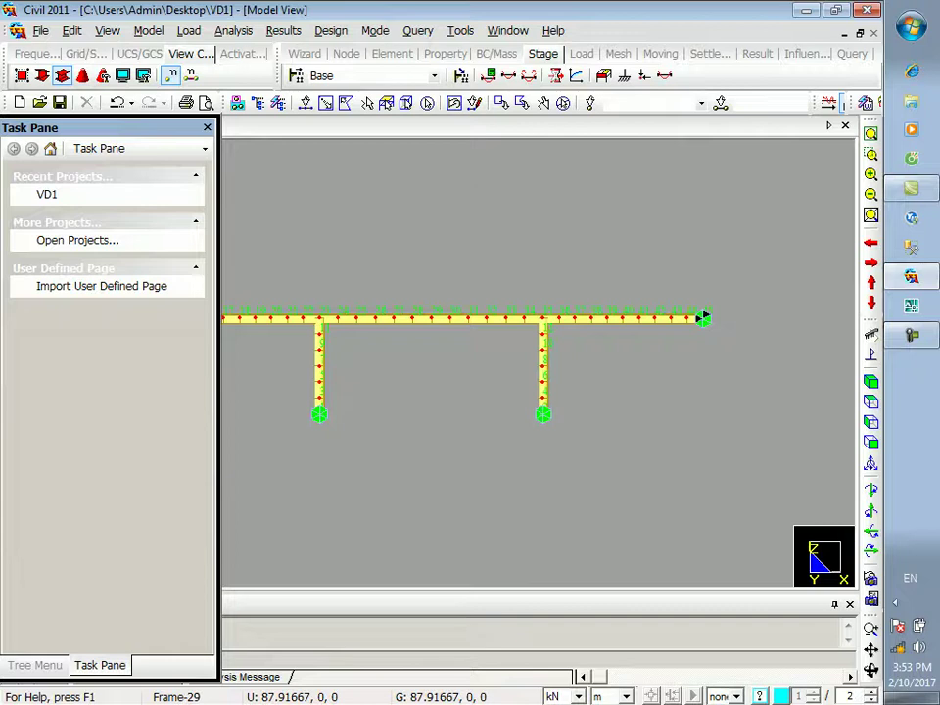
left_click(34, 665)
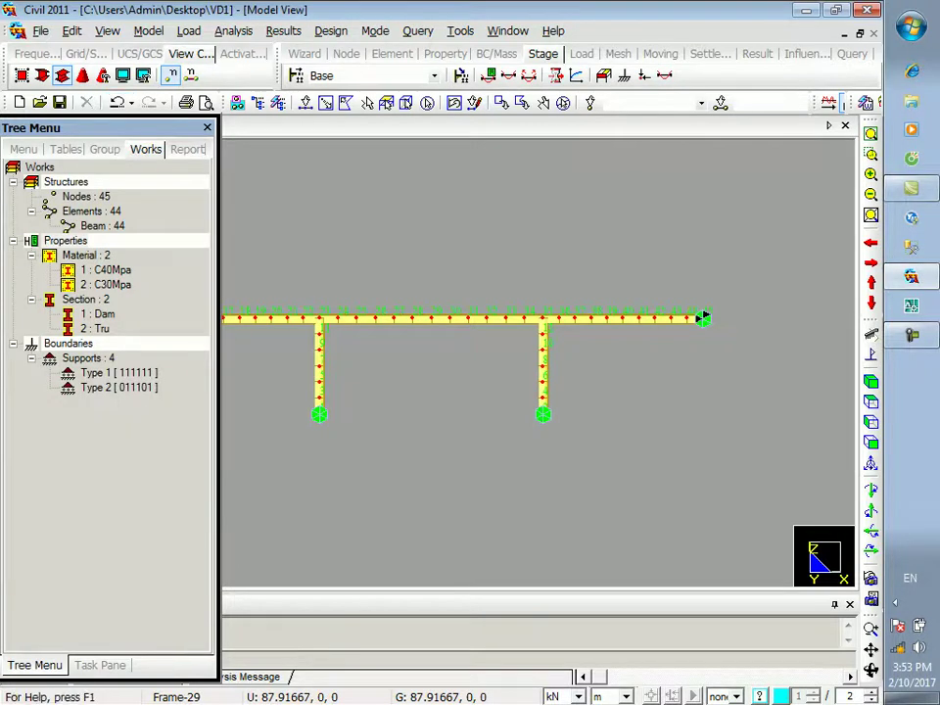
- Add a static load case named DC with type Dead Load of Component and Attachments (DC)
left_click(188, 30)
left_click(245, 52)
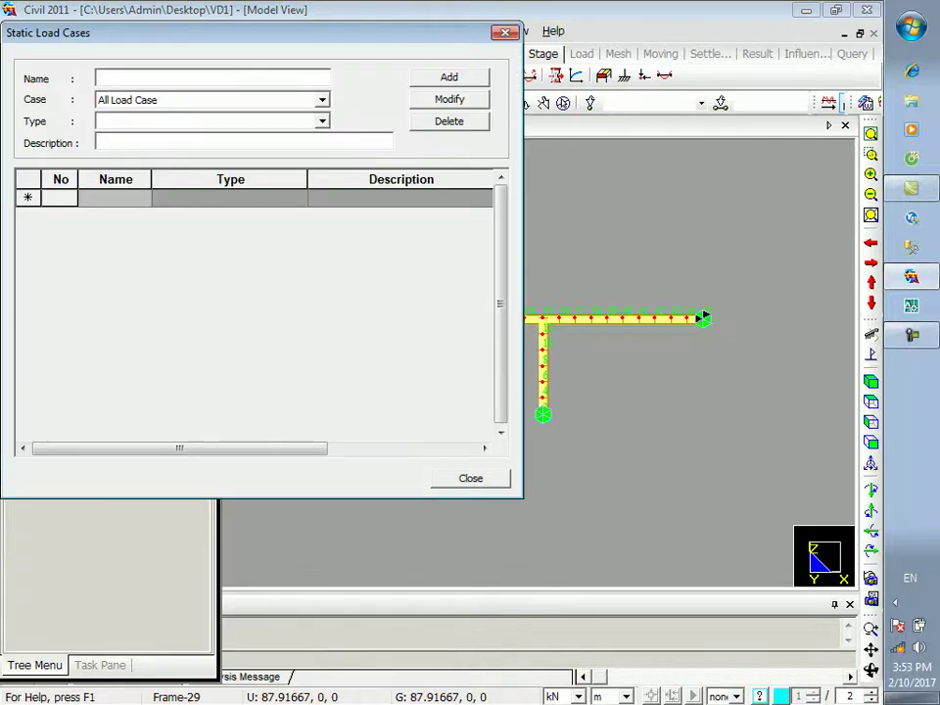
type("DC")
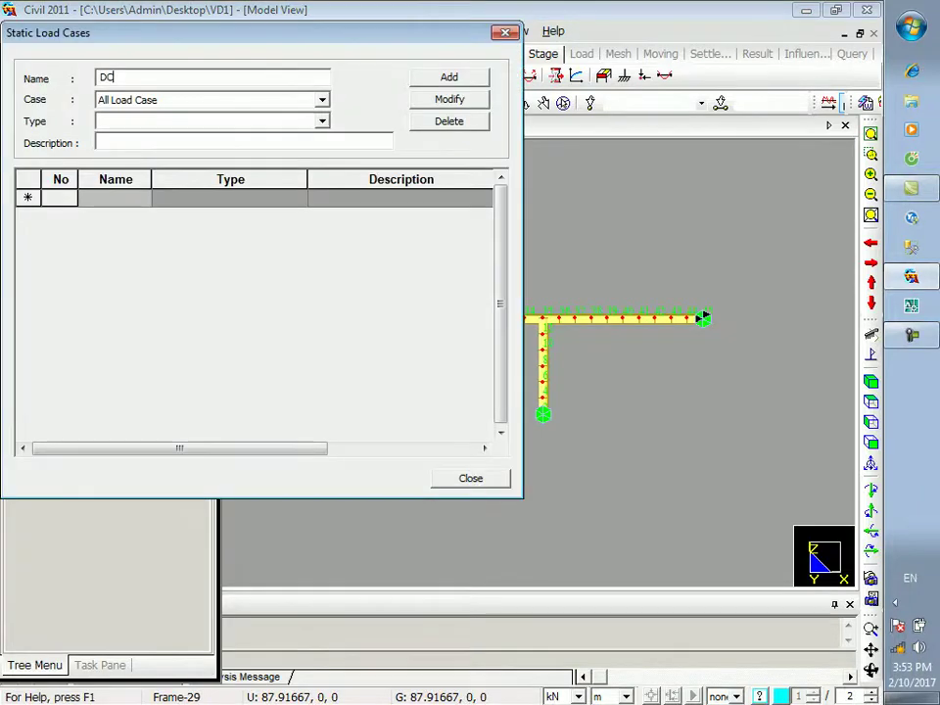
left_click(322, 121)
key("Down")
key("Down")
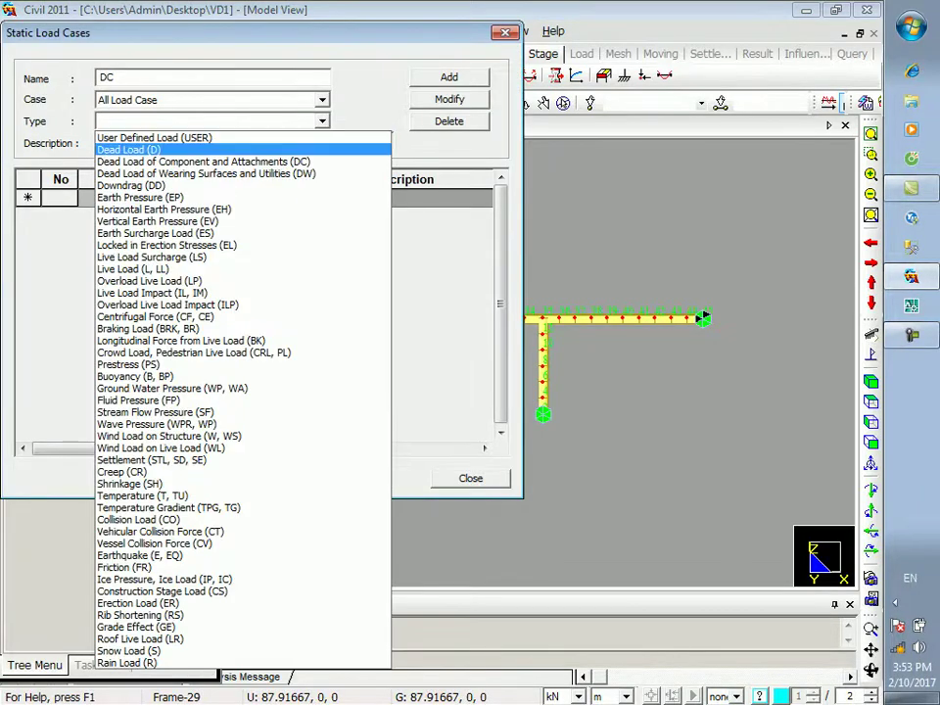
key("Return")
left_click(449, 78)
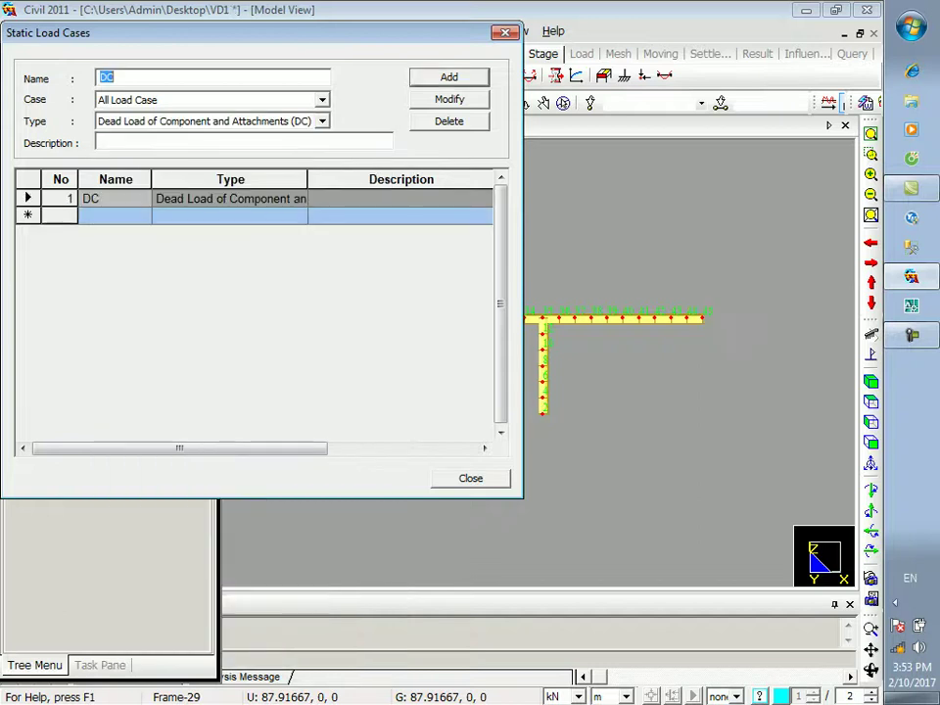
left_click(471, 479)
- Add static load cases TU1 and TU2, both with type Temperature (T, TU)
left_click(189, 31)
key("Return")
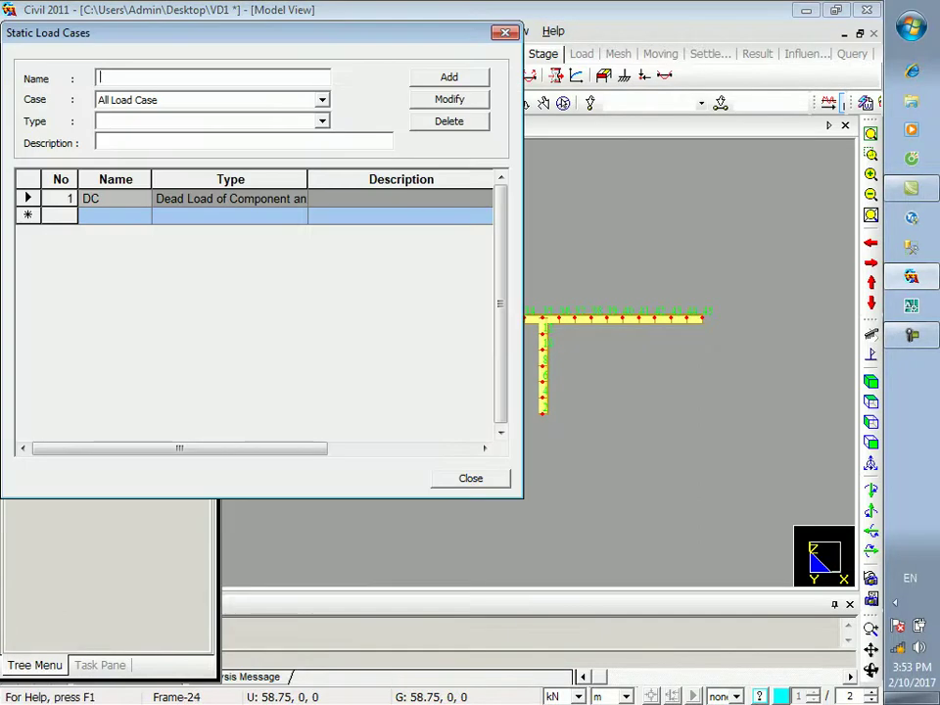
type("TU1")
left_click(322, 121)
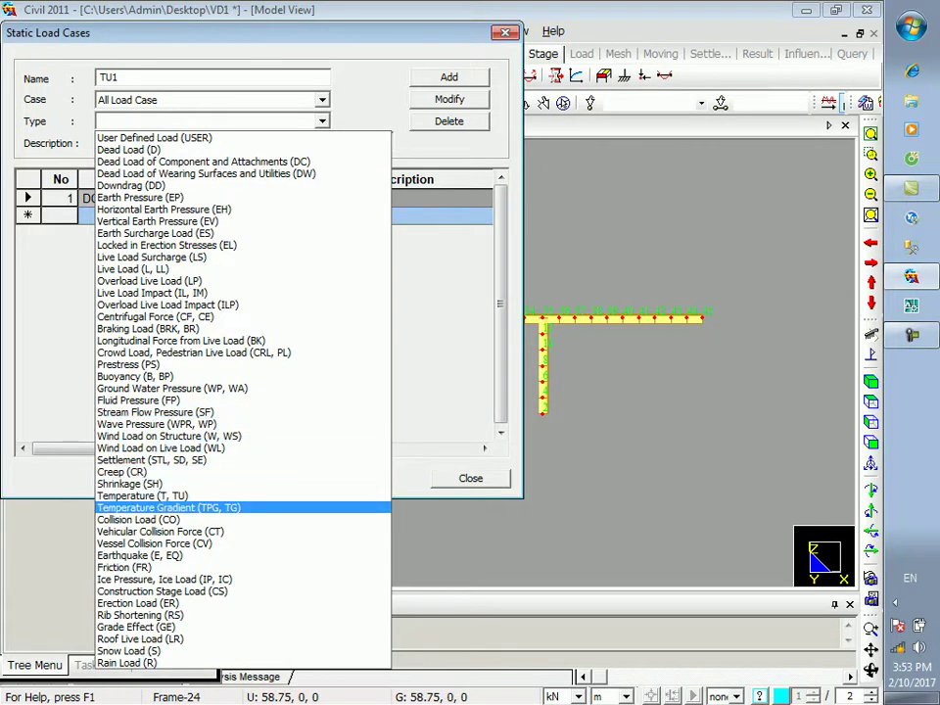
key("Up")
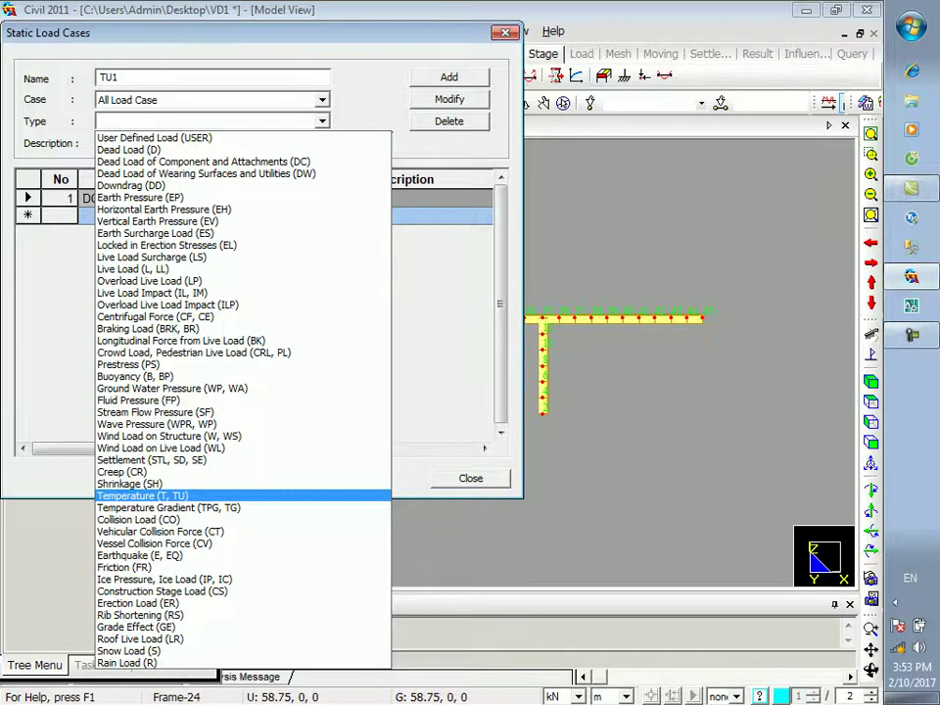
key("Return")
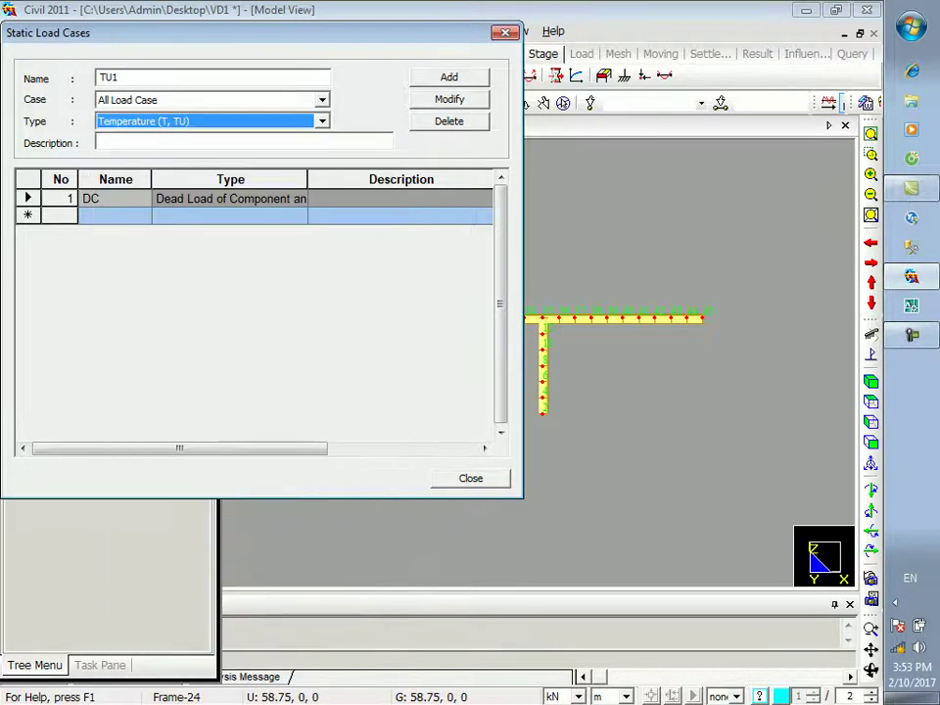
key("Return")
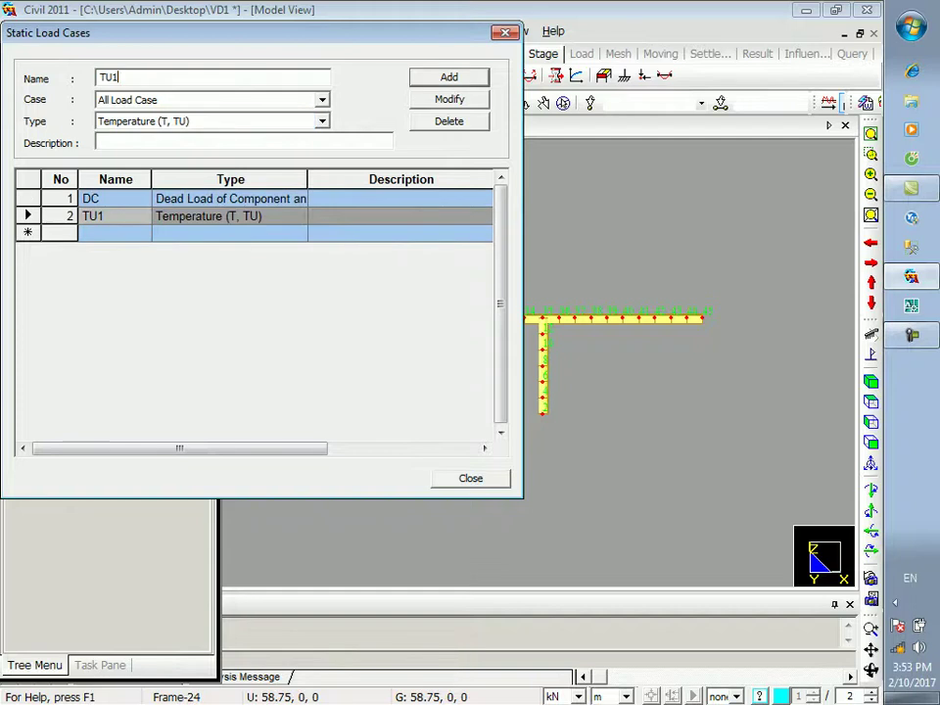
type("TU2")
key("Return")
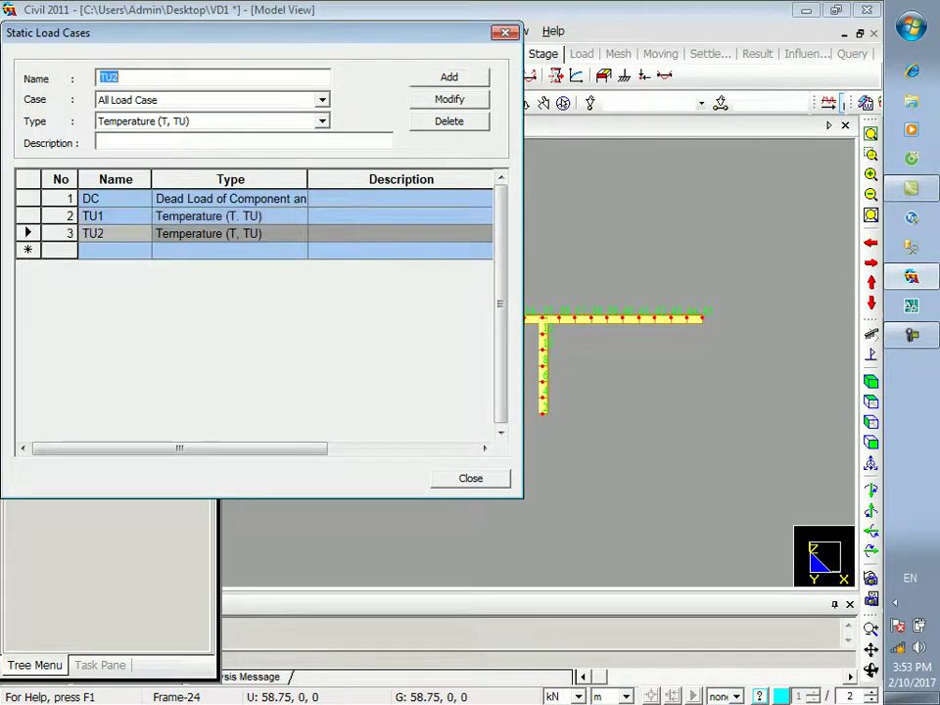
- Add static load cases TG1 and TG2, both with type Temperature Gradient (TPG, TG)
type("TG1")
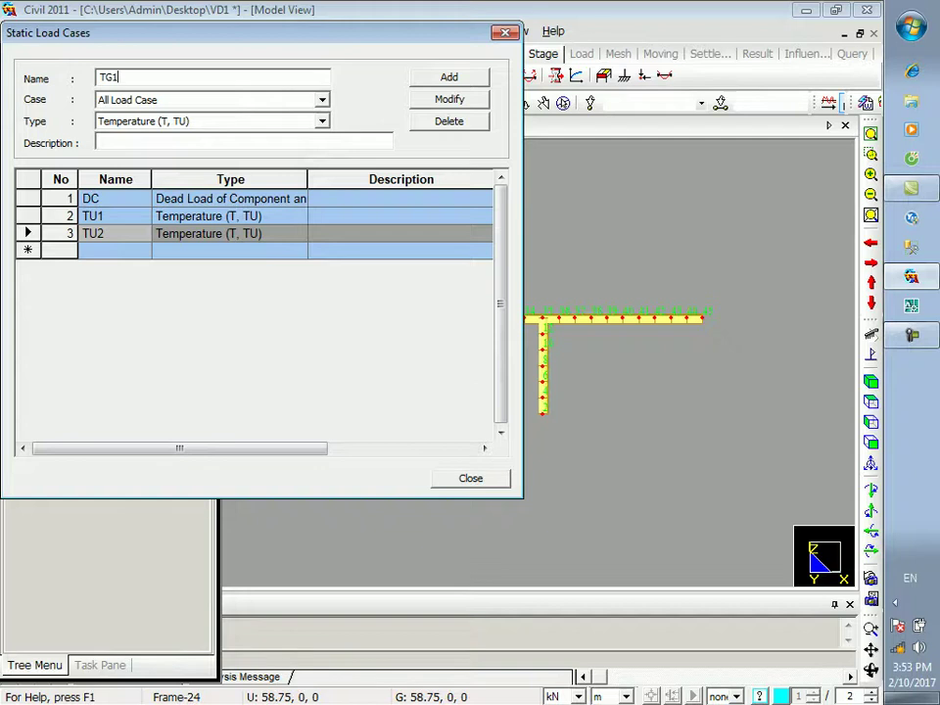
left_click(322, 122)
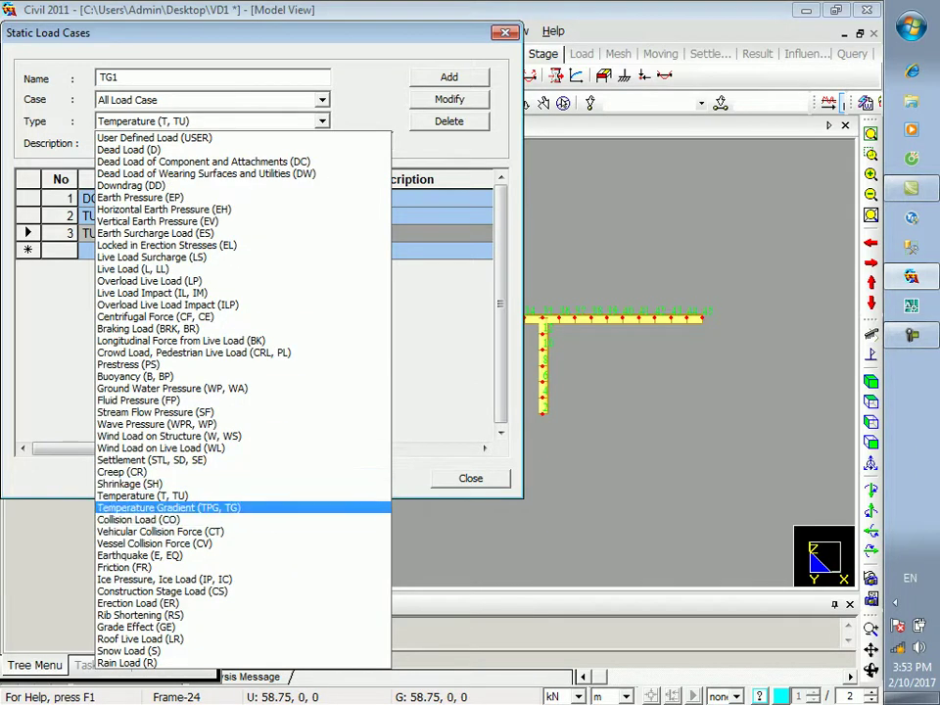
left_click(168, 508)
key("Return")
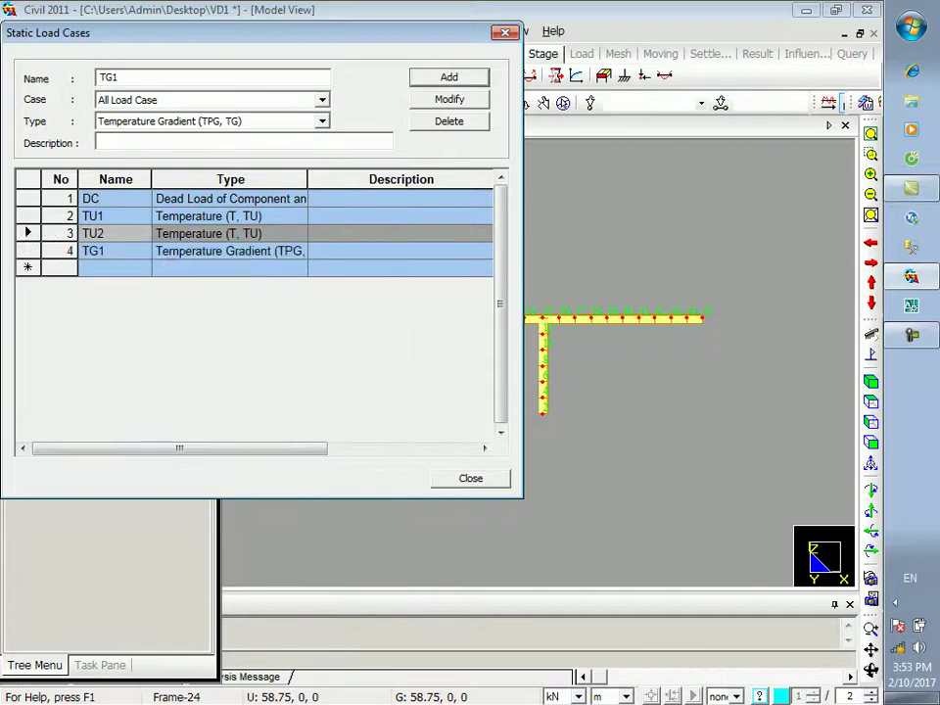
type("TG2")
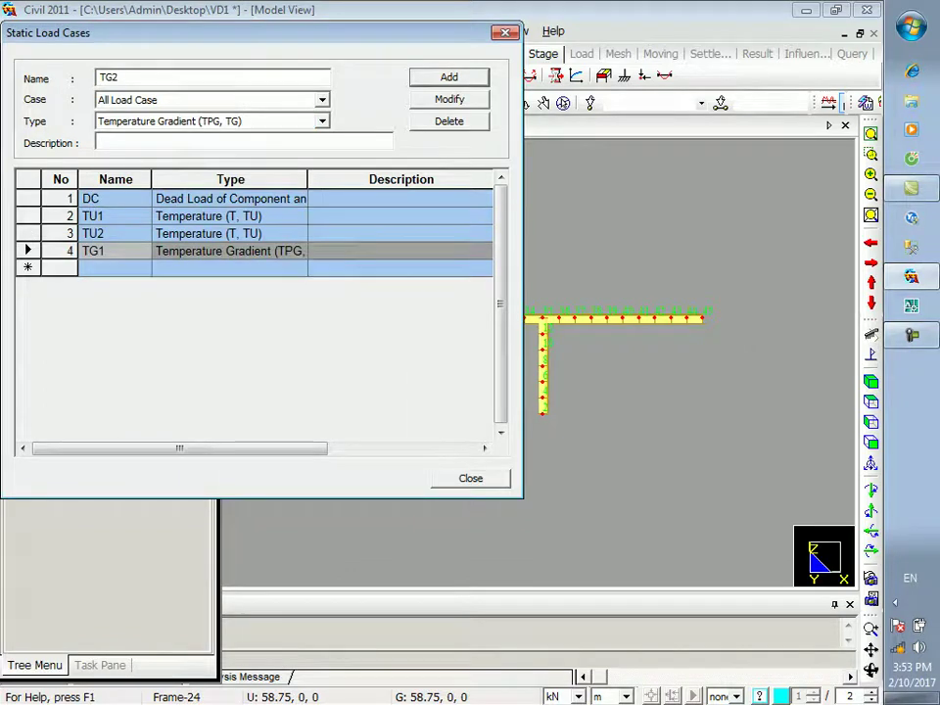
key("Return")
- Add static load cases SE1 and SE2, both with type Settlement (STL, SD, SE)
key("BackSpace")
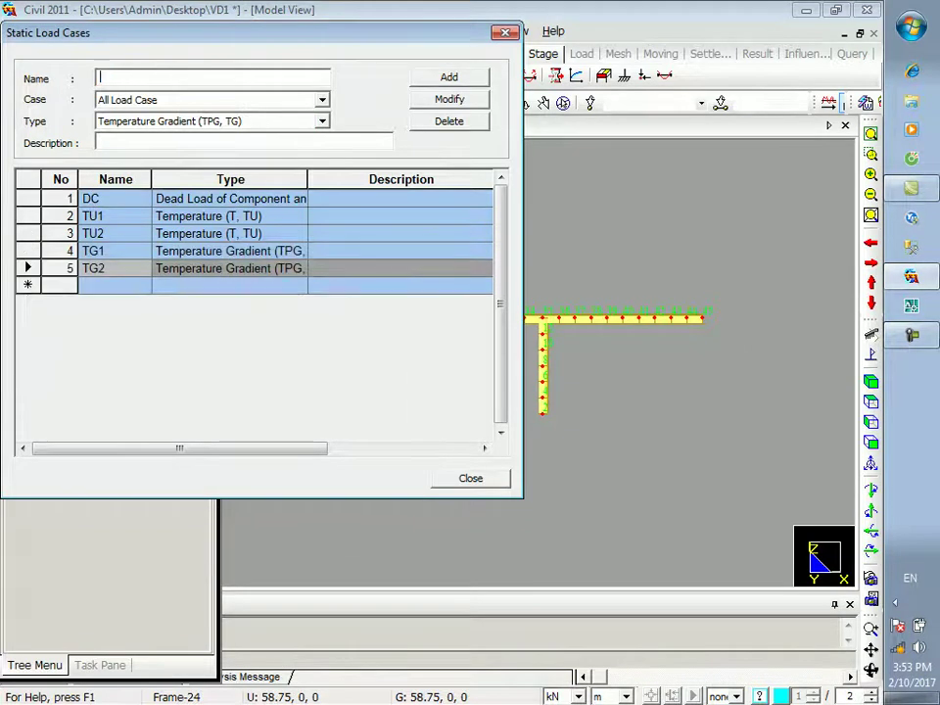
type("SE1")
left_click(322, 121)
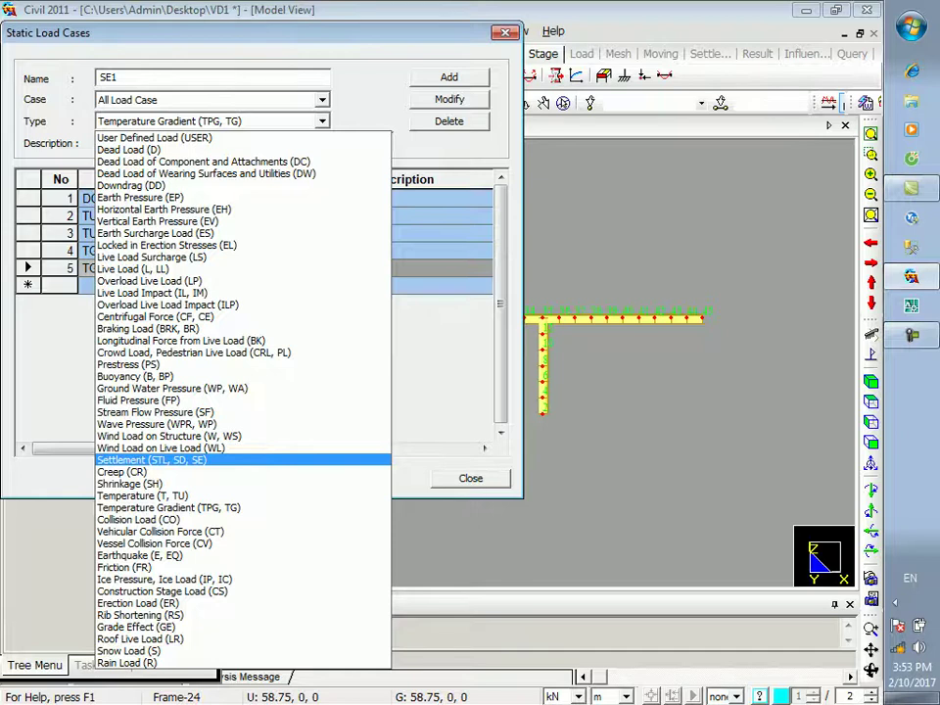
left_click(152, 459)
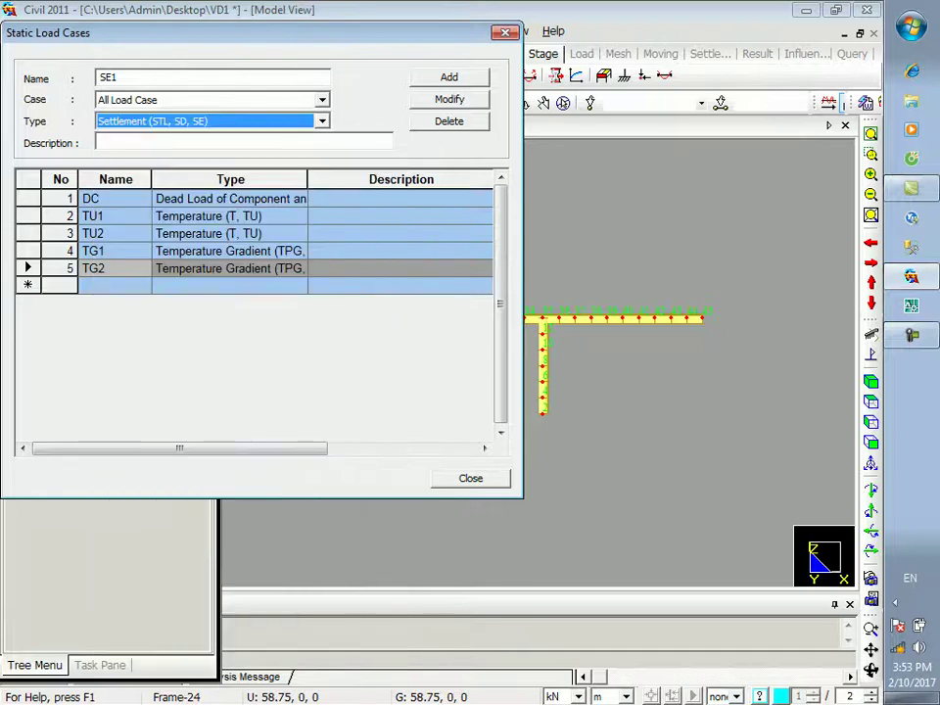
left_click(449, 76)
key("BackSpace")
type("2")
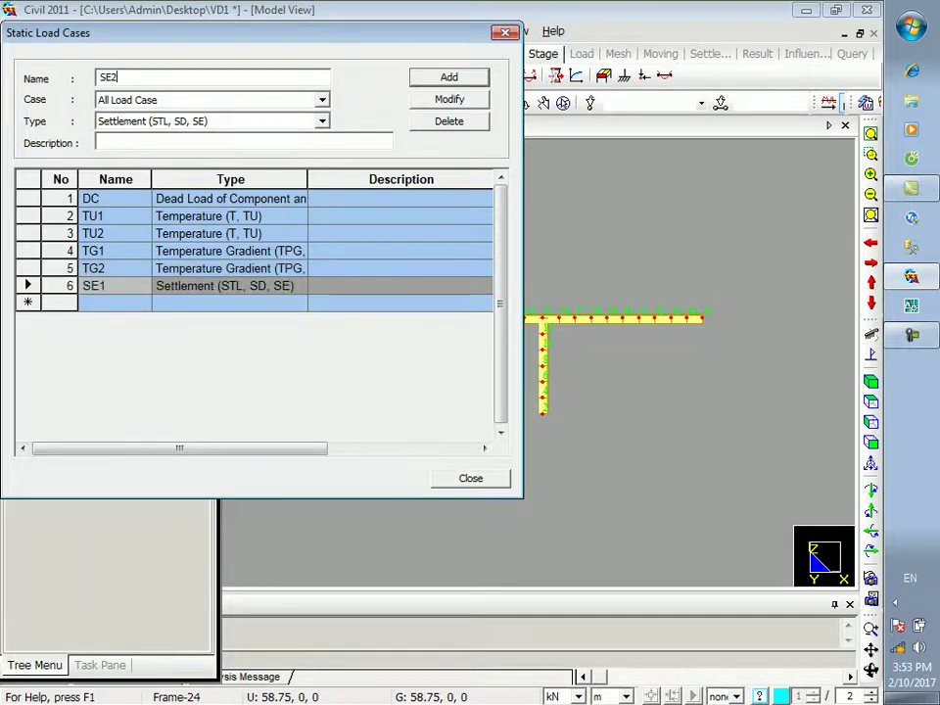
key("Return")
- Add two further static load cases, SE3 and SE4, with the same Settlement type
key("BackSpace")
type("3")
key("Return")
key("End")
key("BackSpace")
type("4")
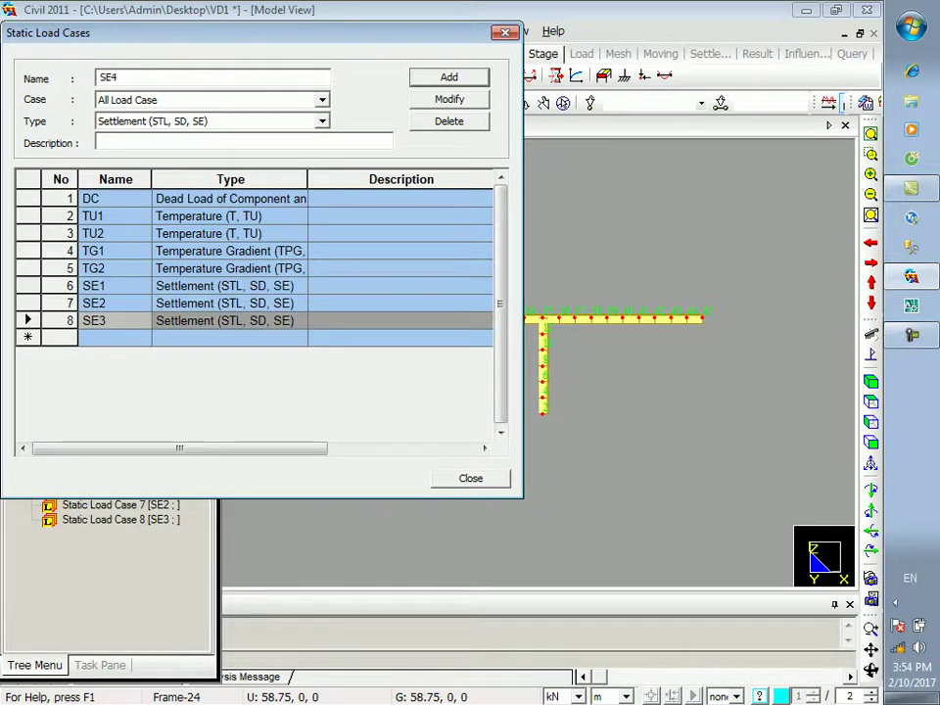
key("Return")
- Give static load case DC the description "Tai trong ban than"
left_click(115, 199)
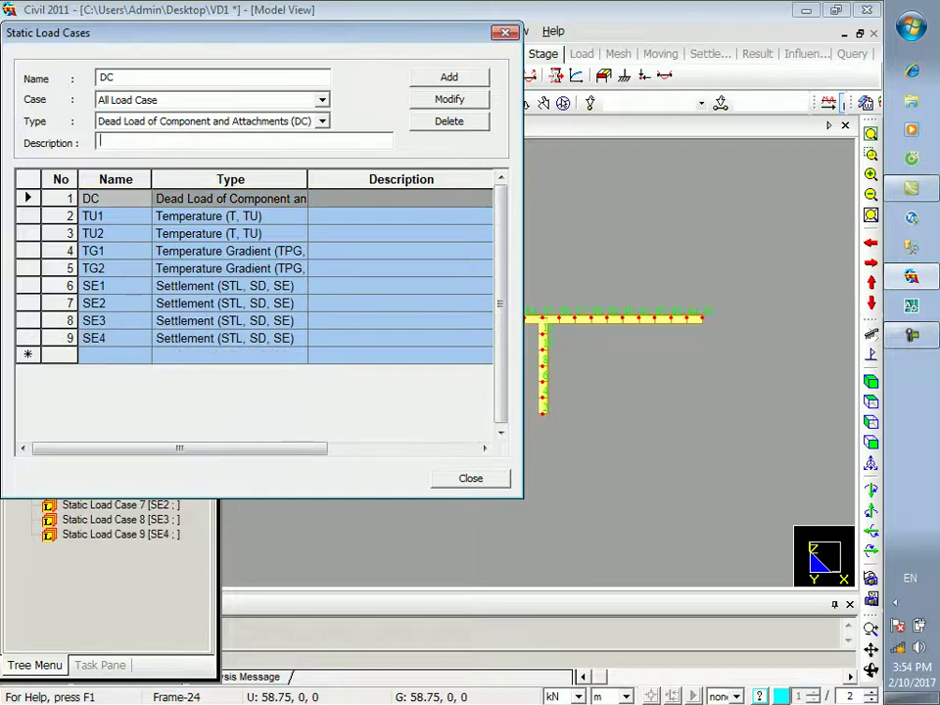
type("Tai trong ban than")
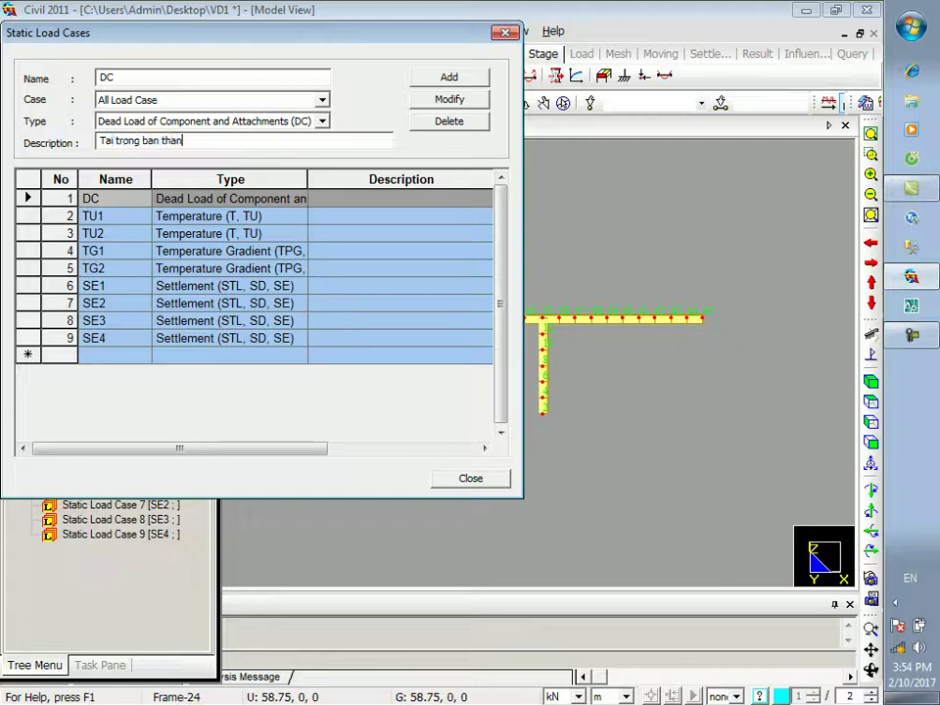
left_click(449, 99)
- Give static load case TU1 the description "Nhiet do thay doi deu"
left_click(230, 216)
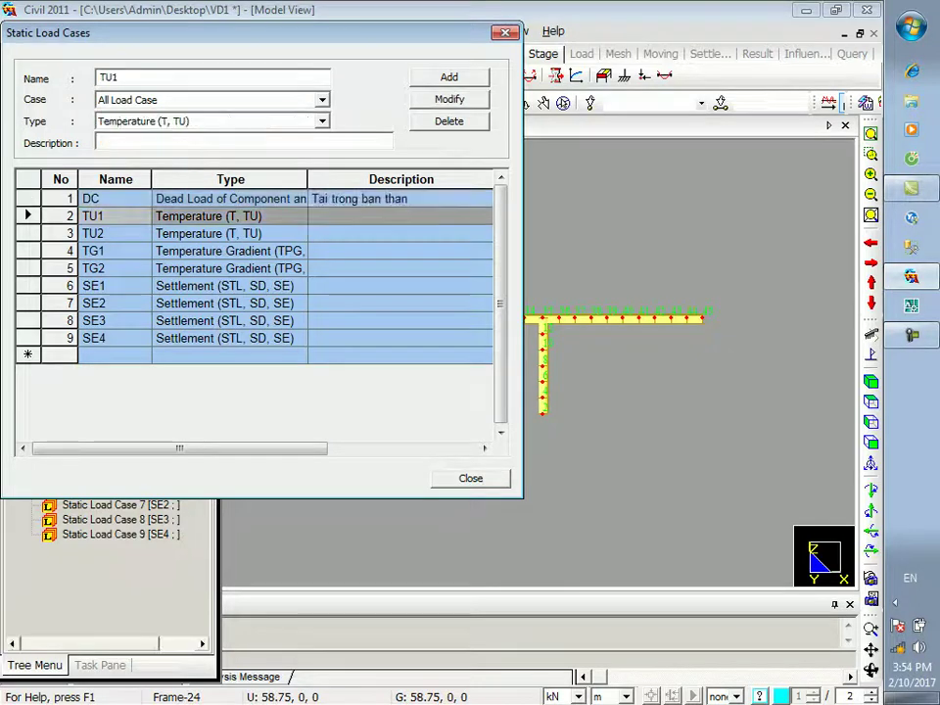
left_click(162, 142)
type("Nhiet")
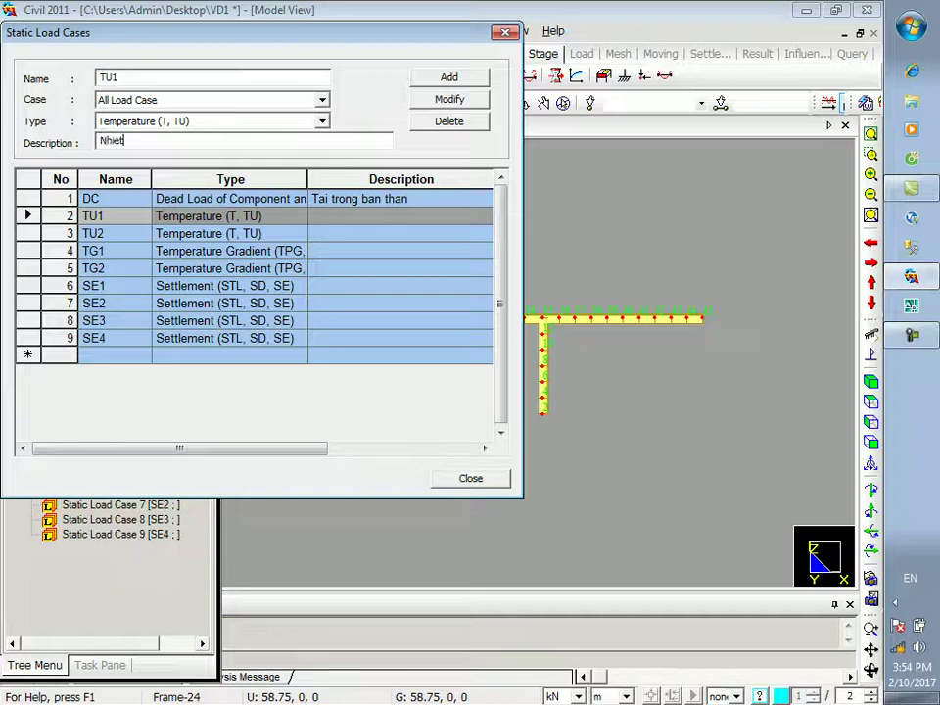
type(" do thay doi deu")
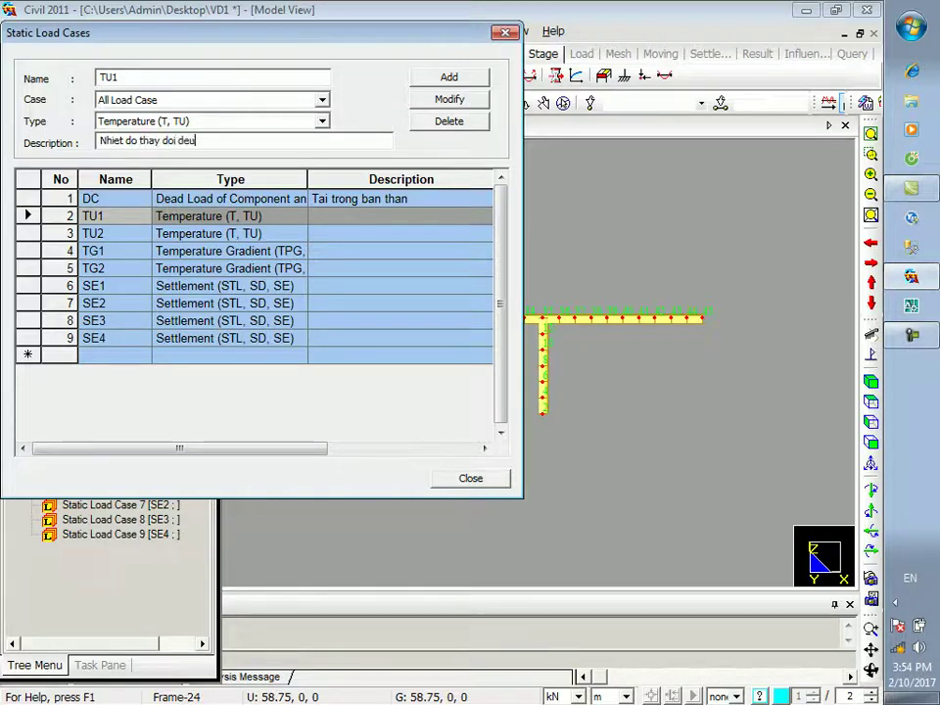
left_click(449, 99)
- Copy TU1's description, "Nhiet do thay doi deu", to static load case TU2 and apply the modification
left_click(115, 233)
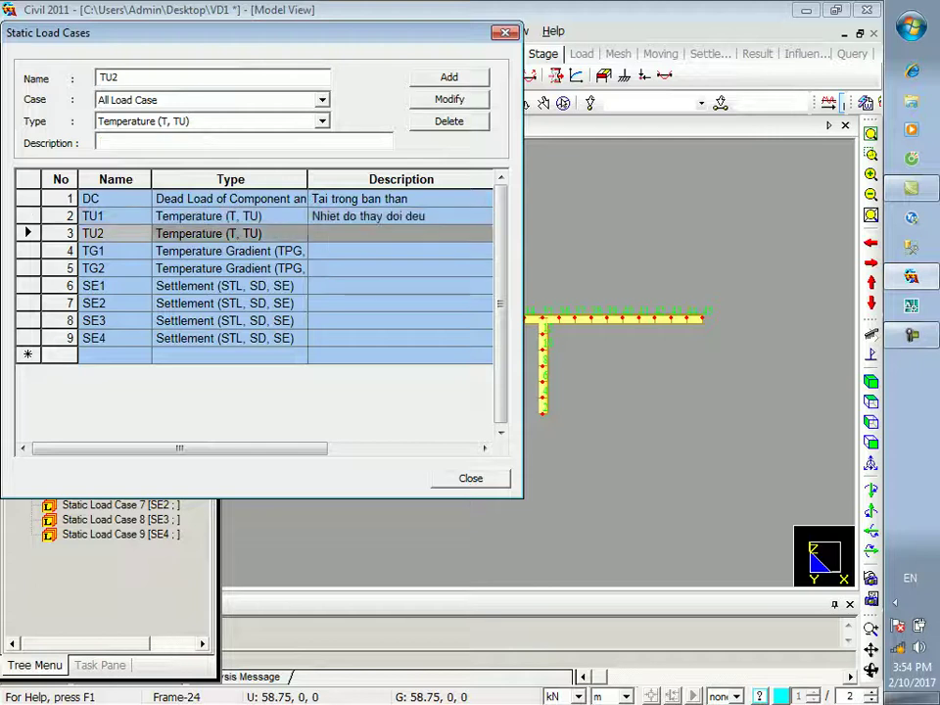
left_click(368, 216)
left_click_drag(197, 141, 96, 141)
key("ctrl+c")
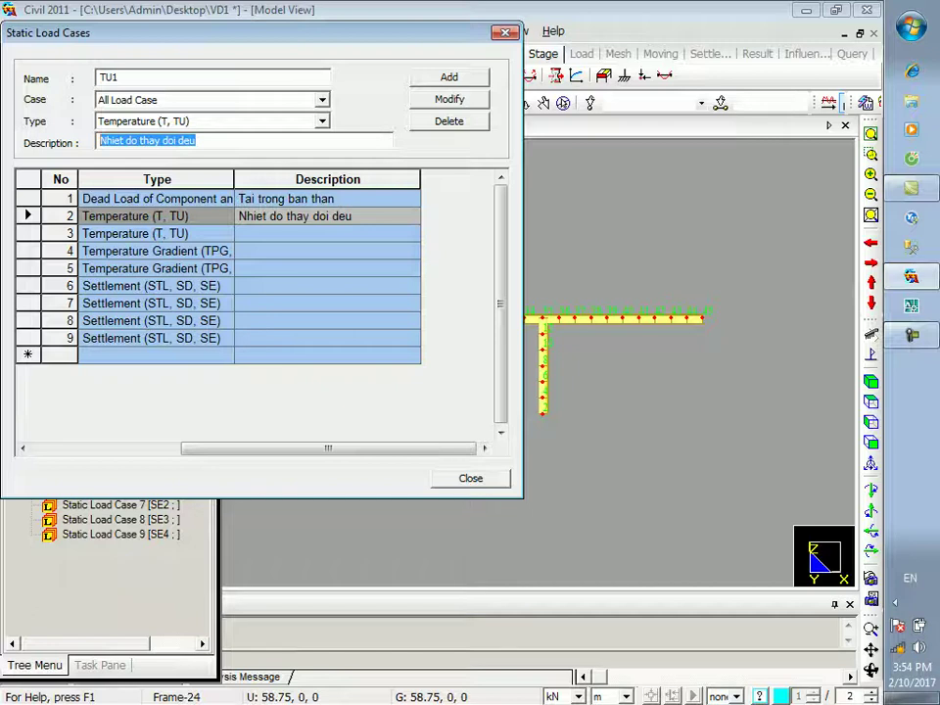
left_click(328, 233)
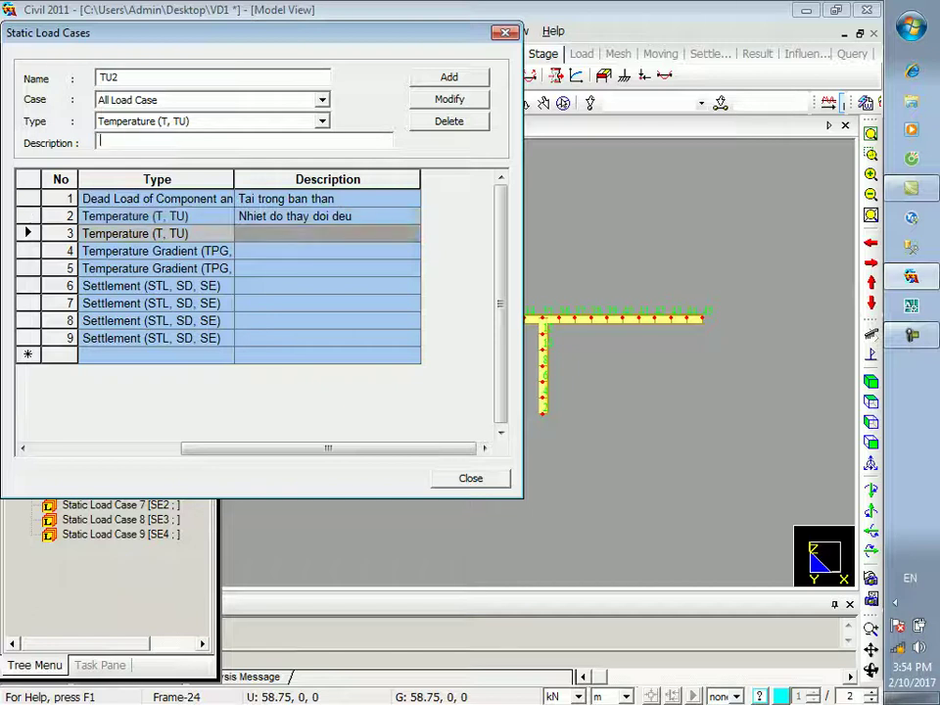
key("ctrl+v")
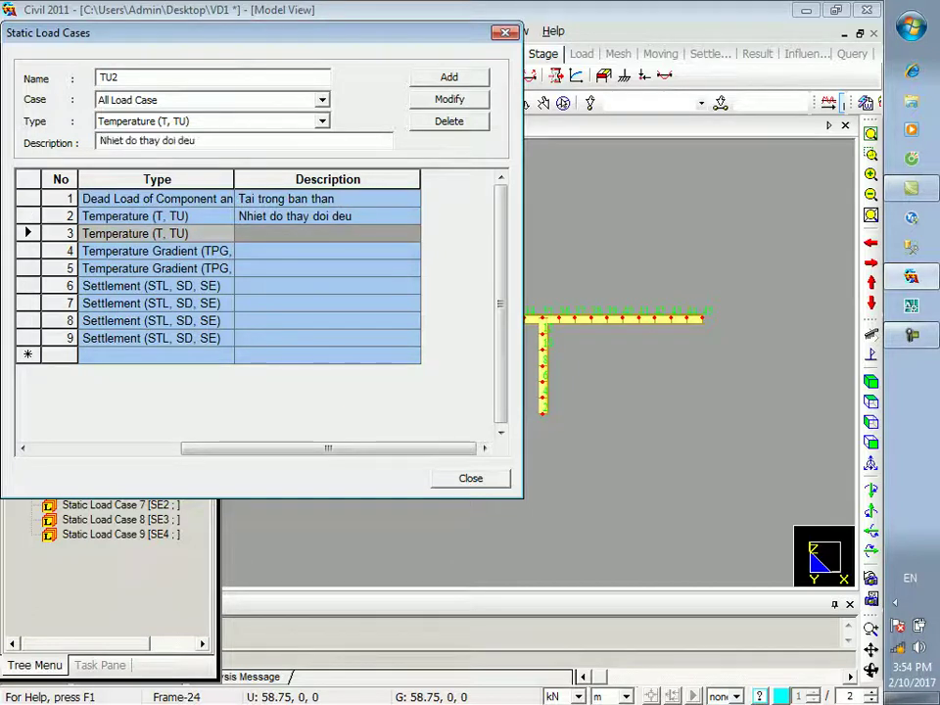
left_click(449, 99)
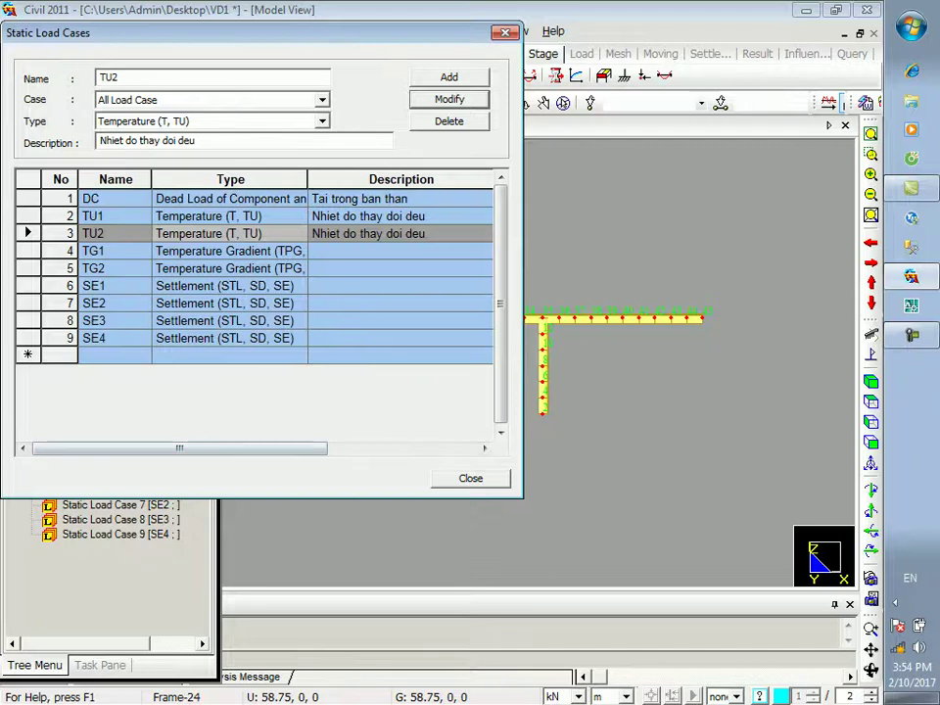
- Give static load case TG1 the description "Gradient nhiet" and copy that text for reuse
left_click(116, 251)
type("Gr")
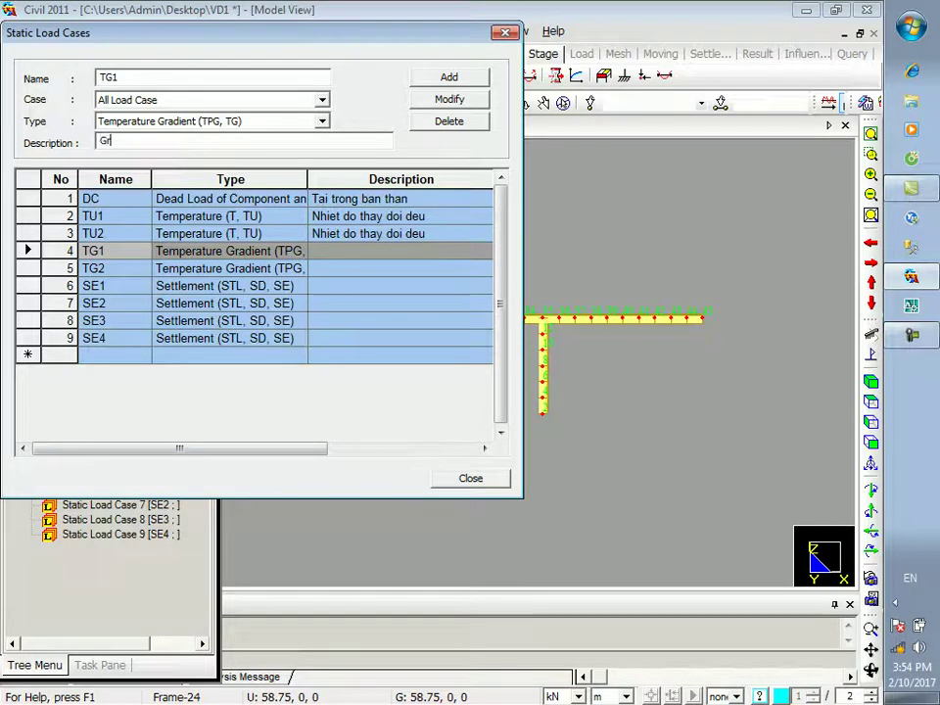
type("aiwn")
key("BackSpace")
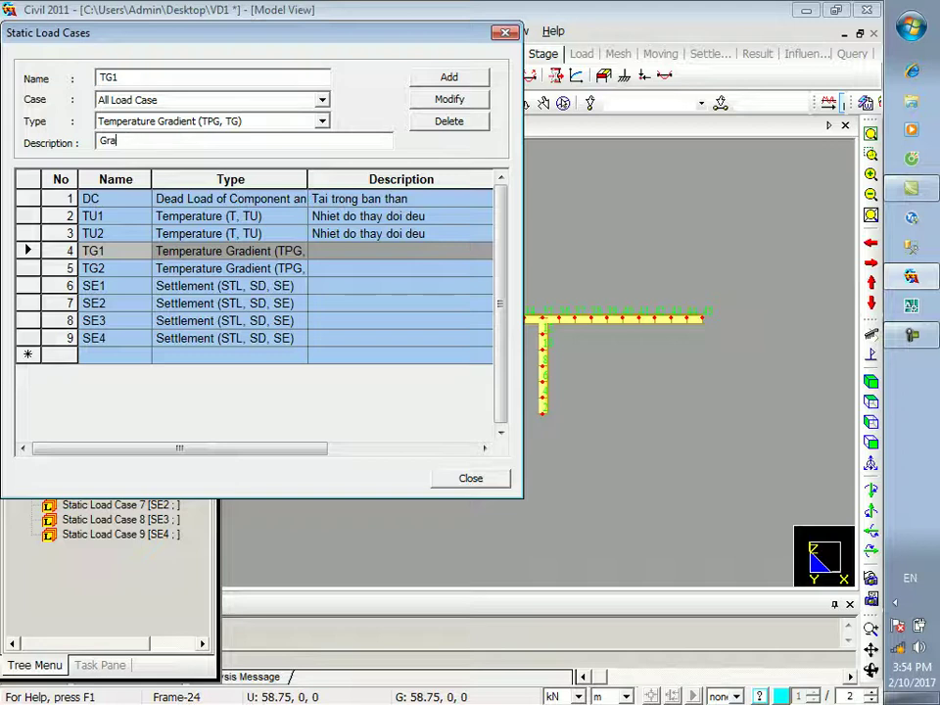
type("dient nhiet")
key("shift+Home")
key("ctrl+c")
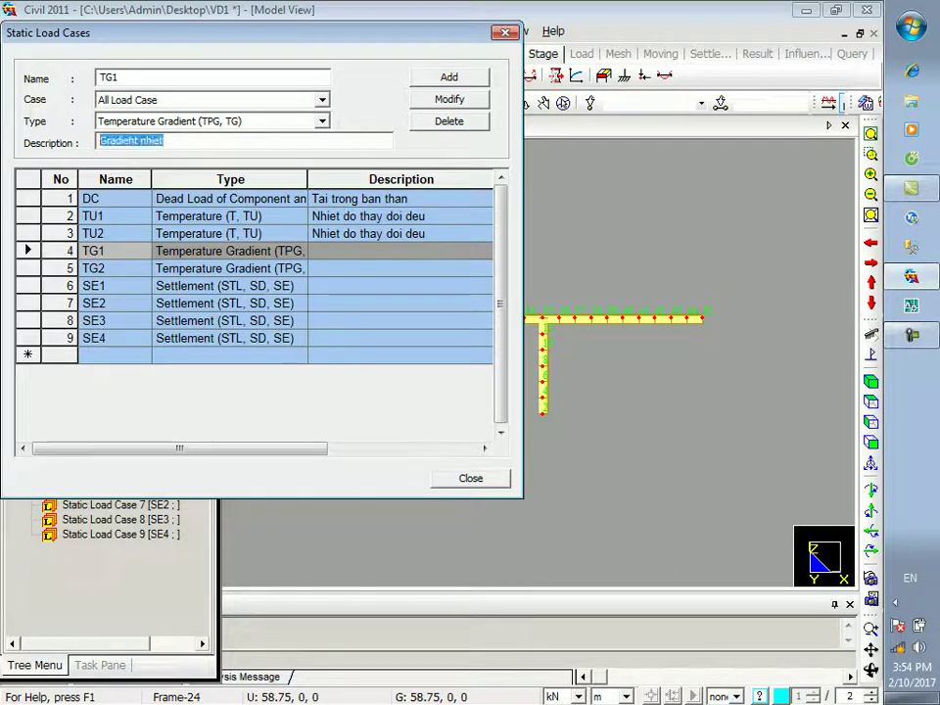
left_click(450, 99)
- Try to reuse the description "Gradient nhiet" for static load case TG2
left_click(116, 269)
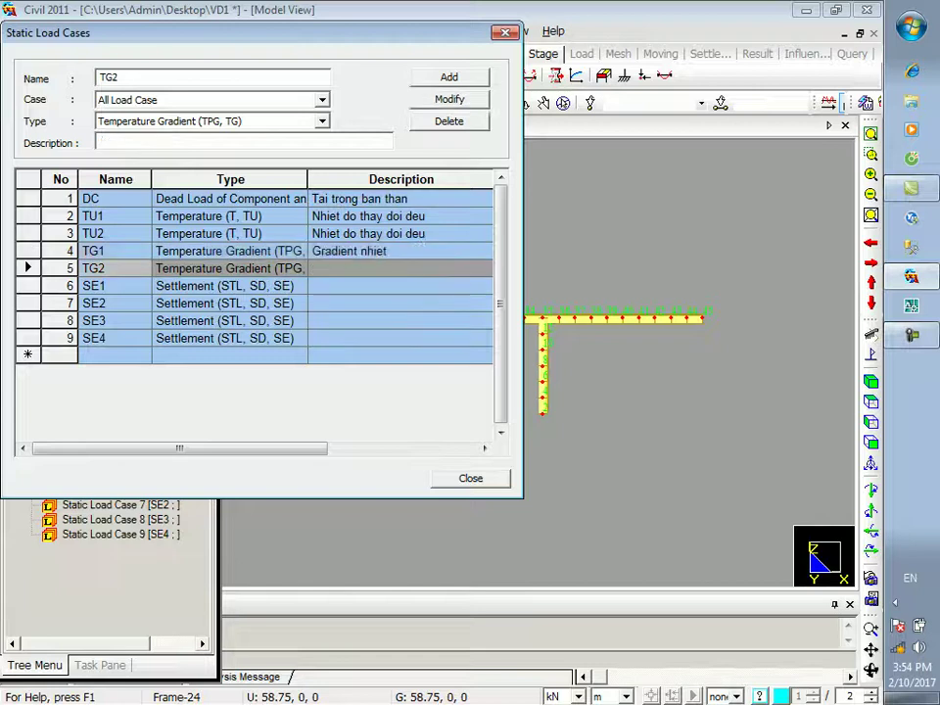
left_click(242, 143)
key("ctrl+v")
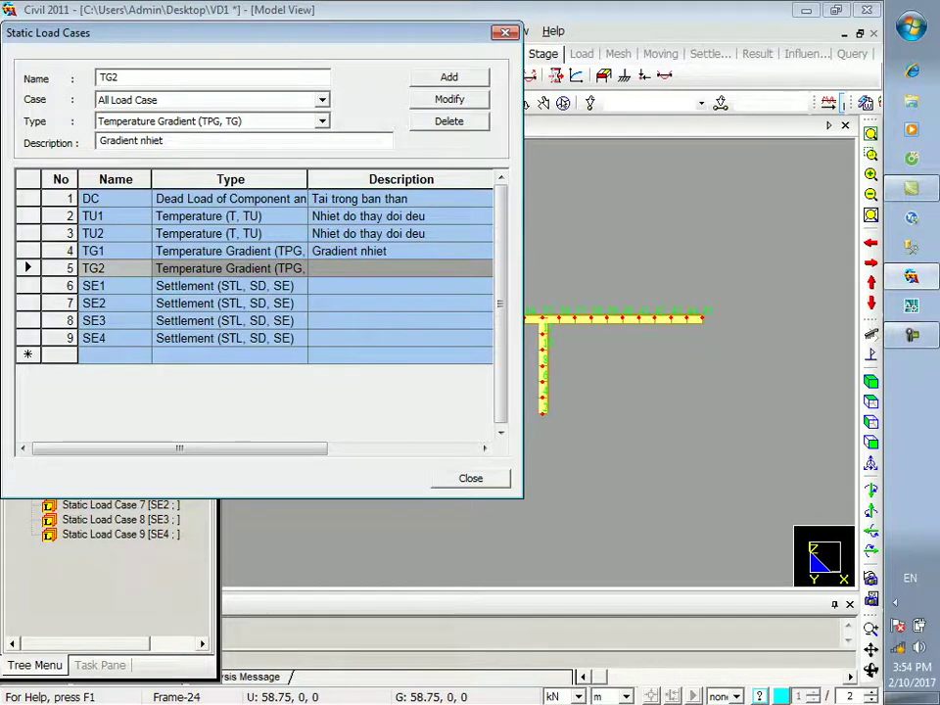
- Give settlement load case SE1 the description "Lun P1"
left_click(115, 286)
left_click(243, 142)
type("Lun")
key("BackSpace")
key("BackSpace")
key("BackSpace")
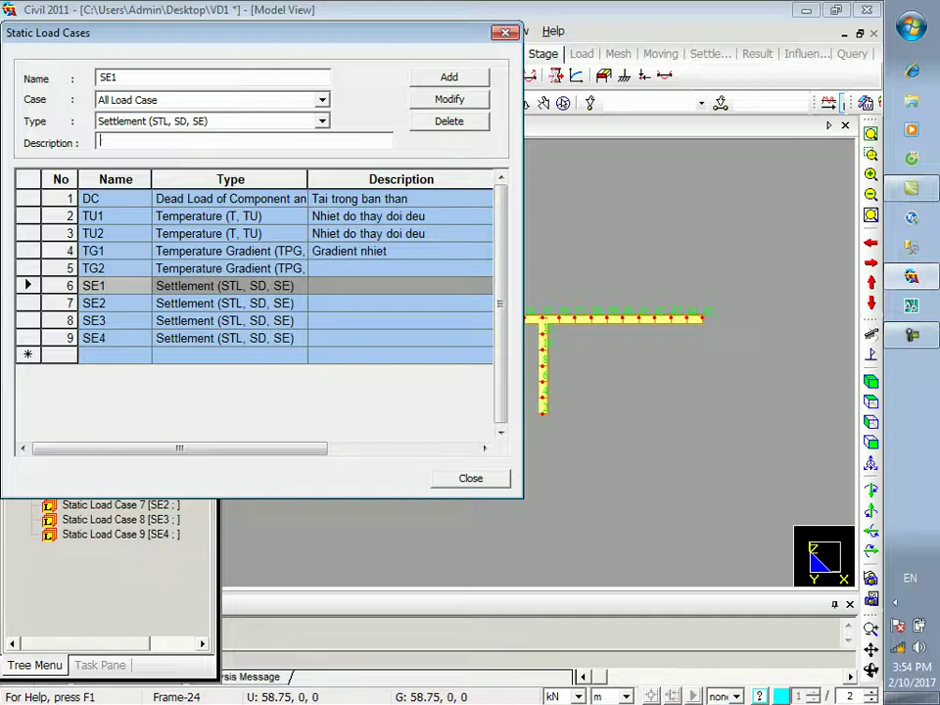
type("Lun P1")
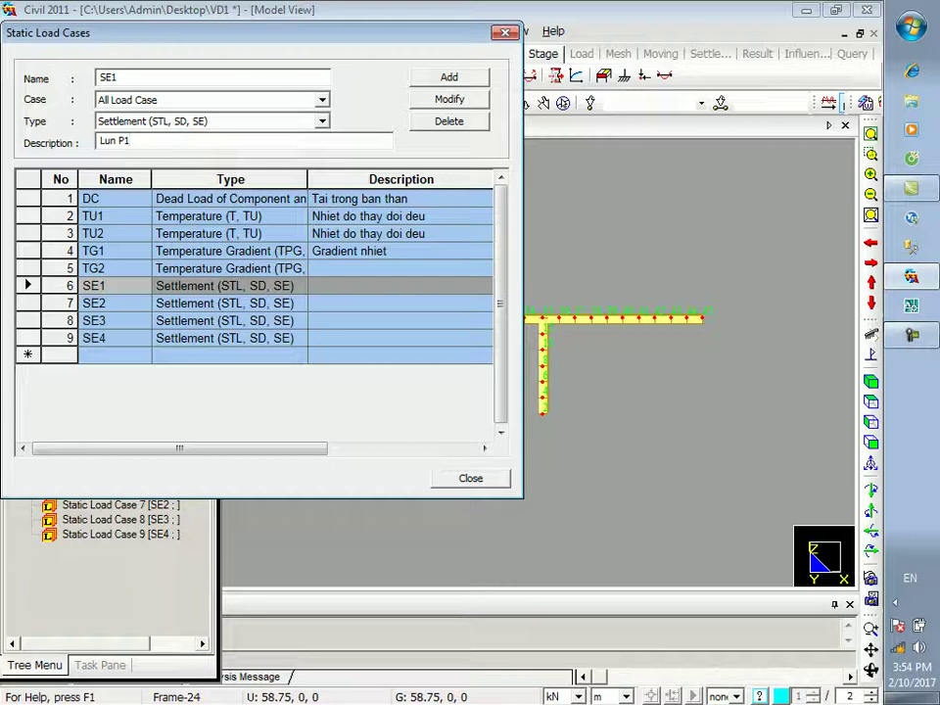
left_click(450, 100)
- Reuse SE1's description for settlement load case SE2, changing it to "Lun P2"
left_click_drag(133, 141, 96, 141)
key("ctrl+c")
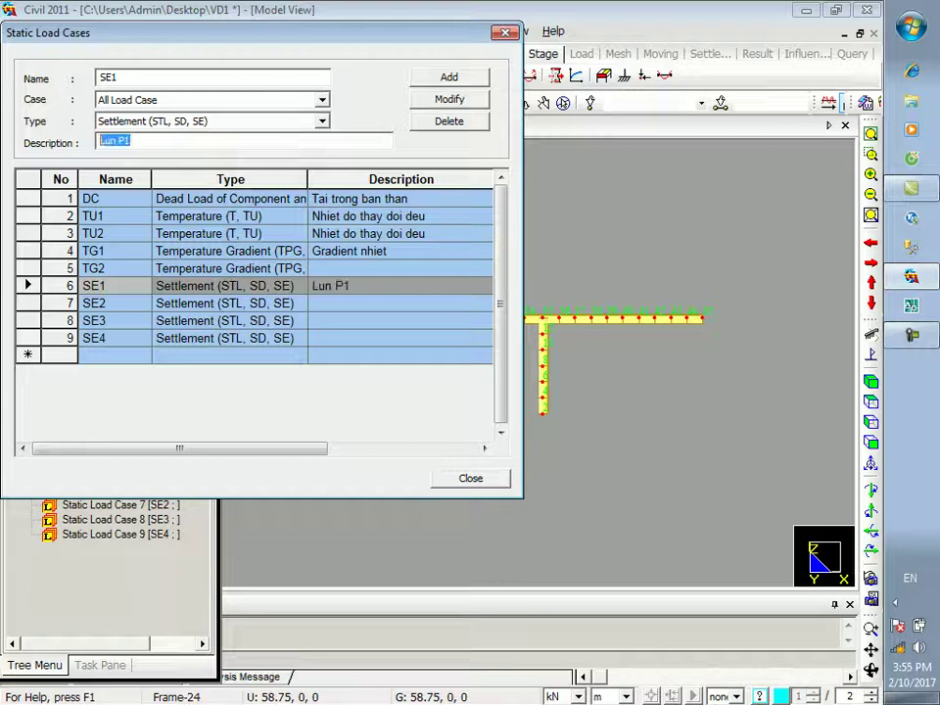
left_click(115, 303)
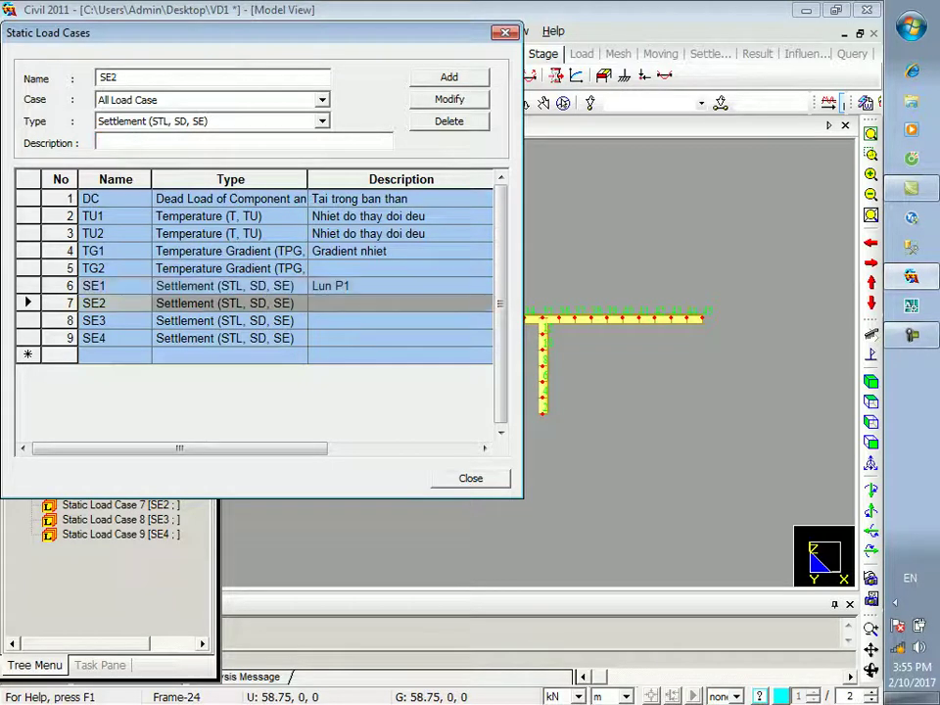
key("ctrl+v")
key("BackSpace")
type("2")
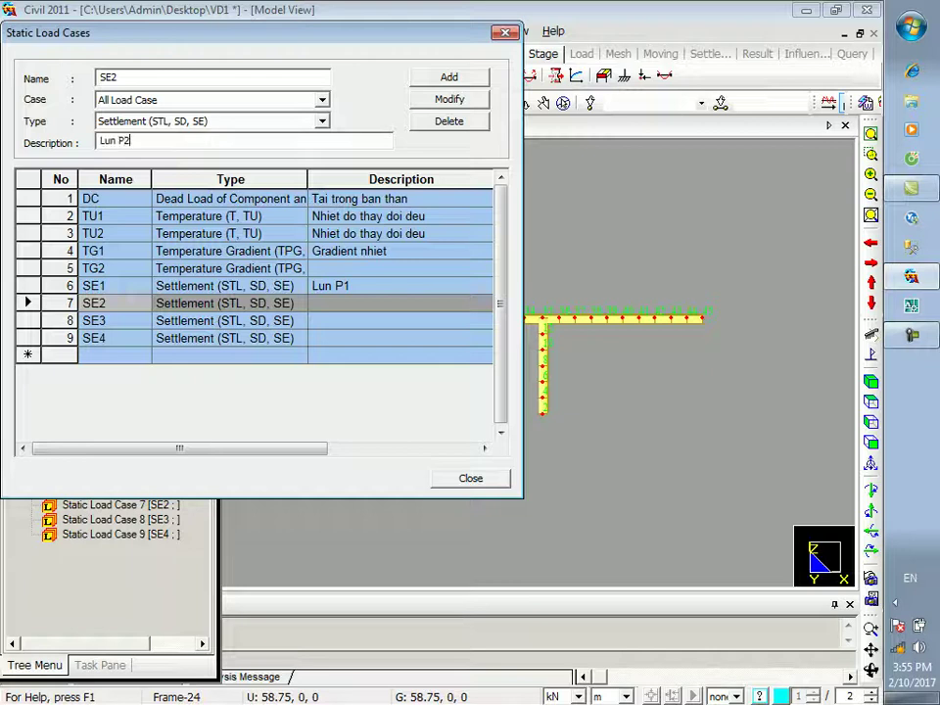
left_click(450, 99)
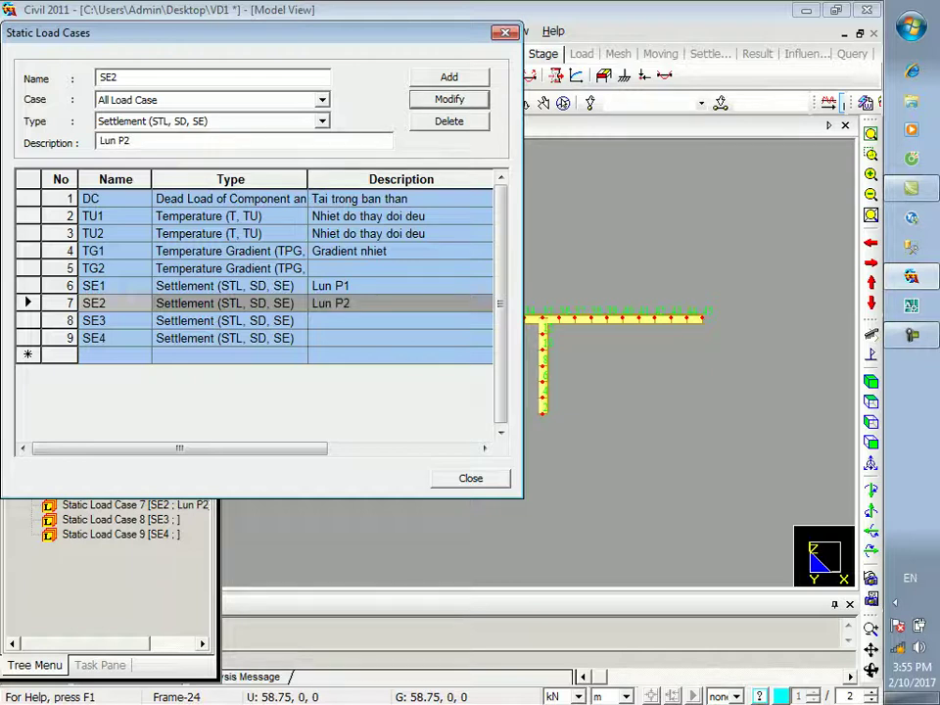
- Give settlement load case SE3 the description "Lun P3"
left_click(323, 322)
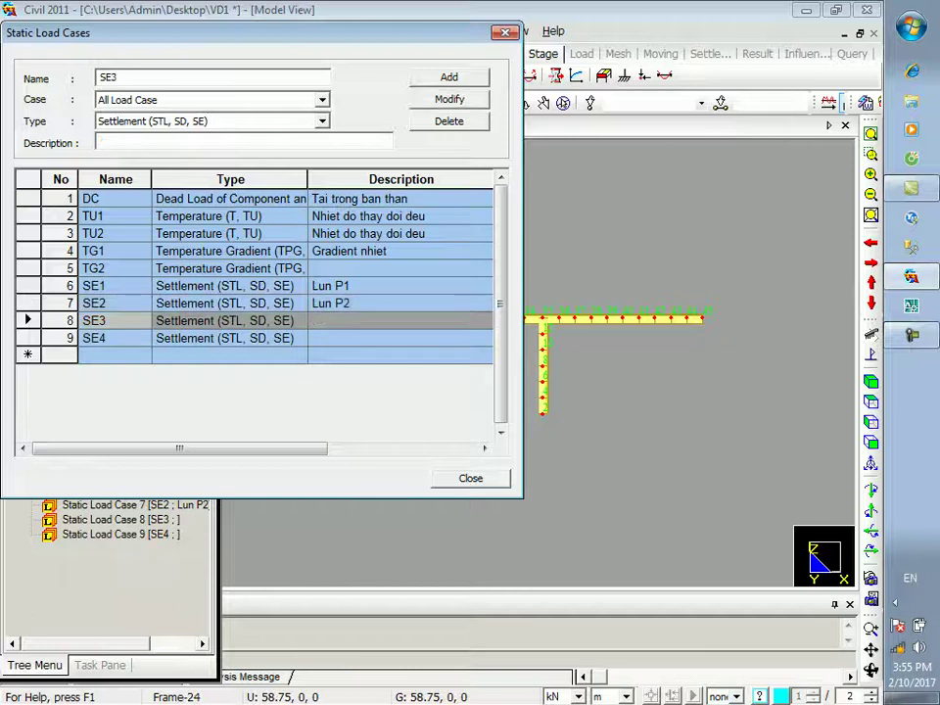
left_click(99, 140)
type("Lun P1")
key("BackSpace")
type("3")
left_click(450, 99)
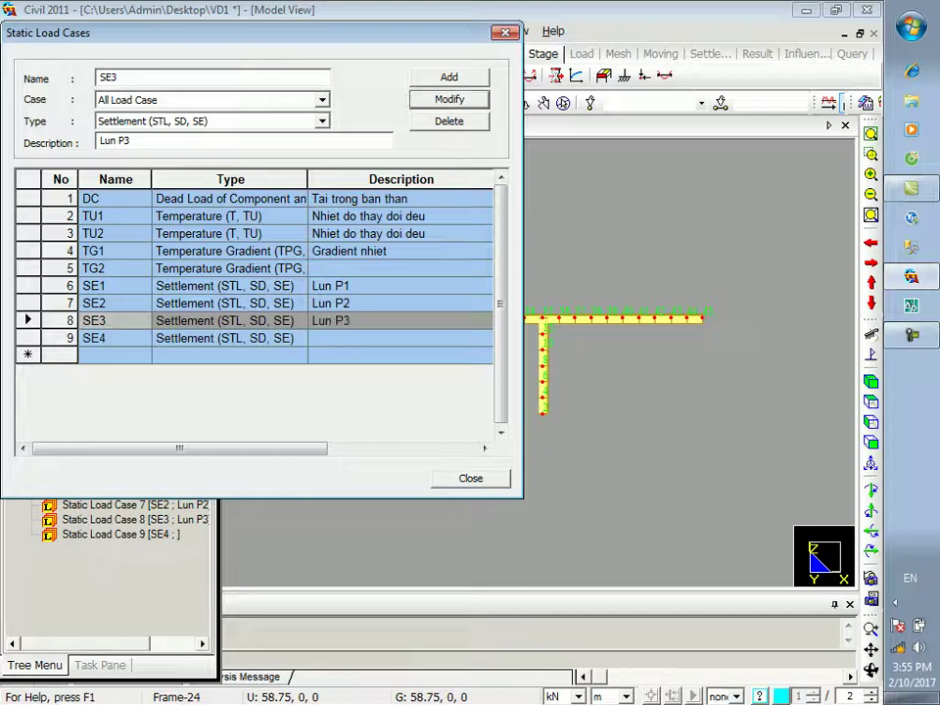
- Give settlement load case SE4 the description "Lun P4"
left_click(230, 338)
left_click(122, 141)
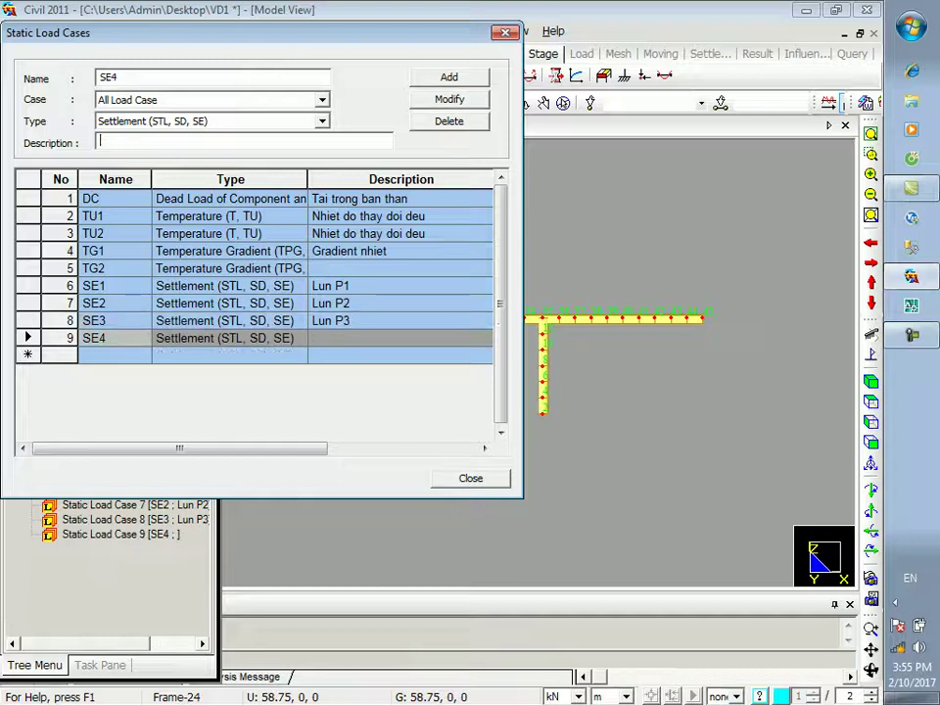
key("ctrl+v")
type("4")
left_click(450, 99)
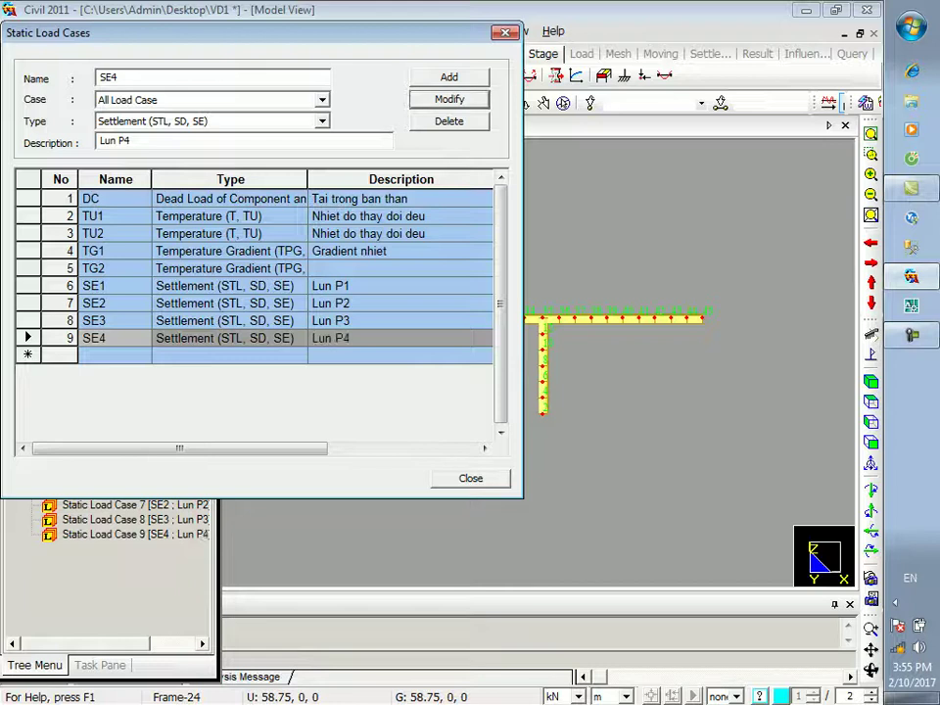
- Copy TG1's description, "Gradient nhiet", to load case TG2, apply the modification and close the static load cases dialog
left_click(230, 251)
left_click_drag(169, 141, 96, 141)
key("ctrl+c")
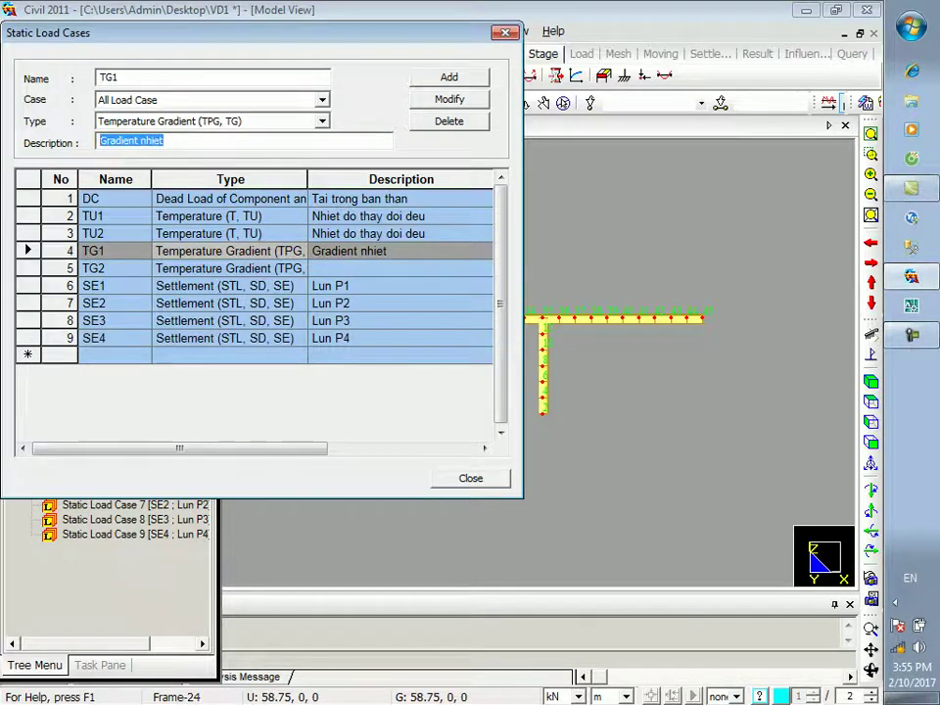
left_click(230, 268)
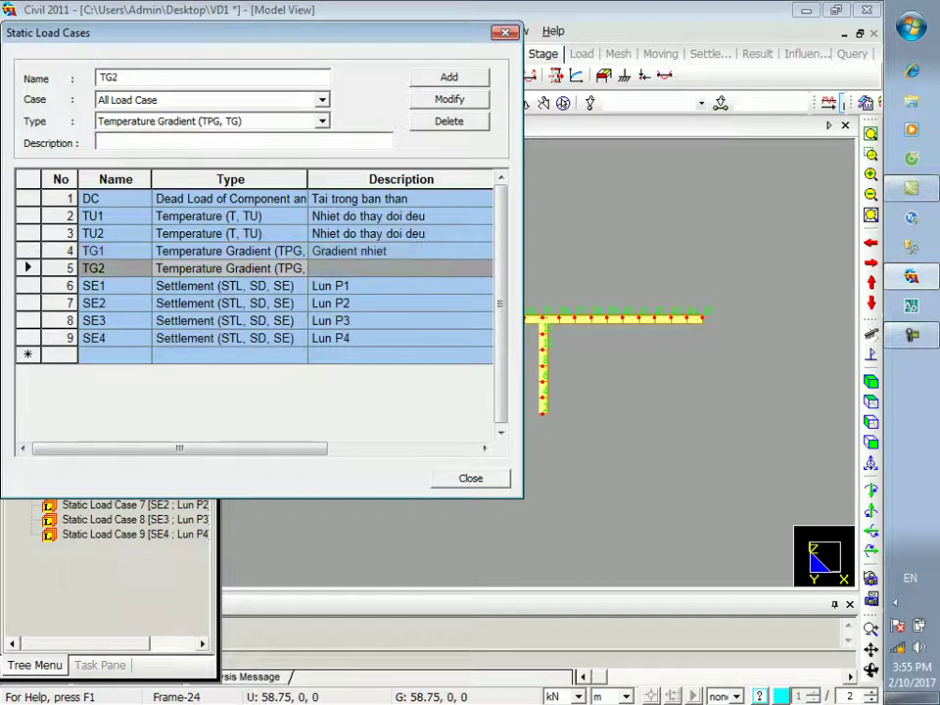
key("ctrl+v")
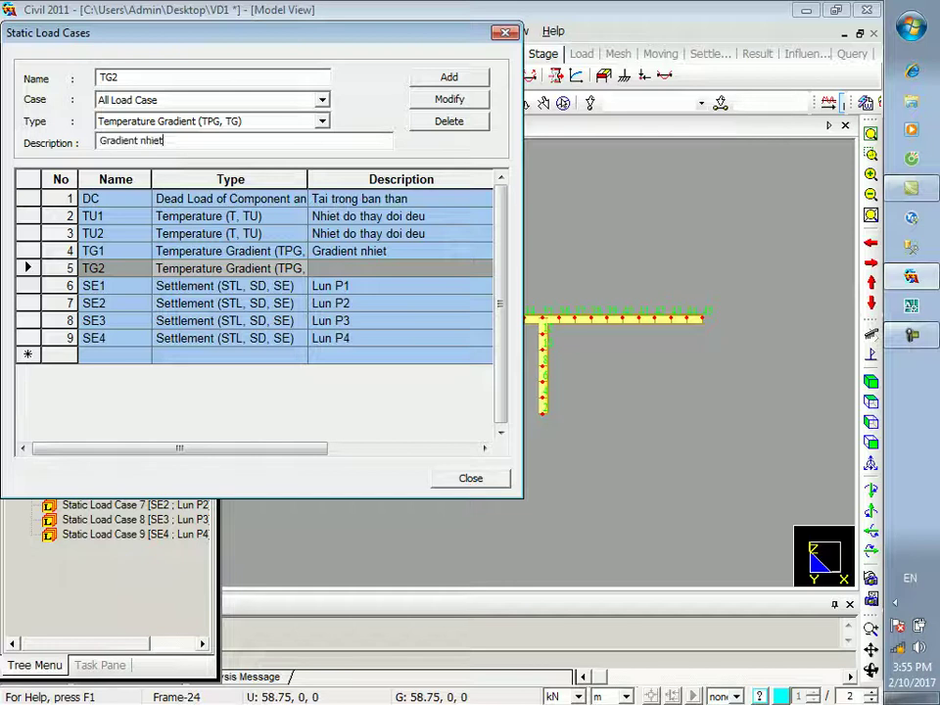
left_click(449, 98)
left_click(471, 479)
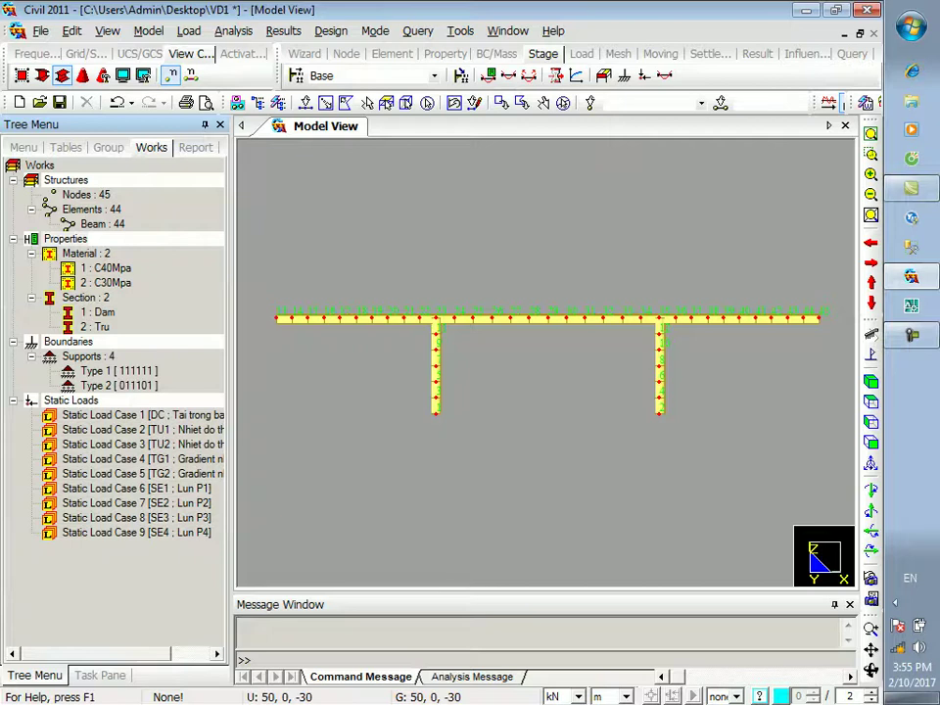
- Add self weight to load case DC with a Z factor of -1 and close the self weight settings
left_click(188, 30)
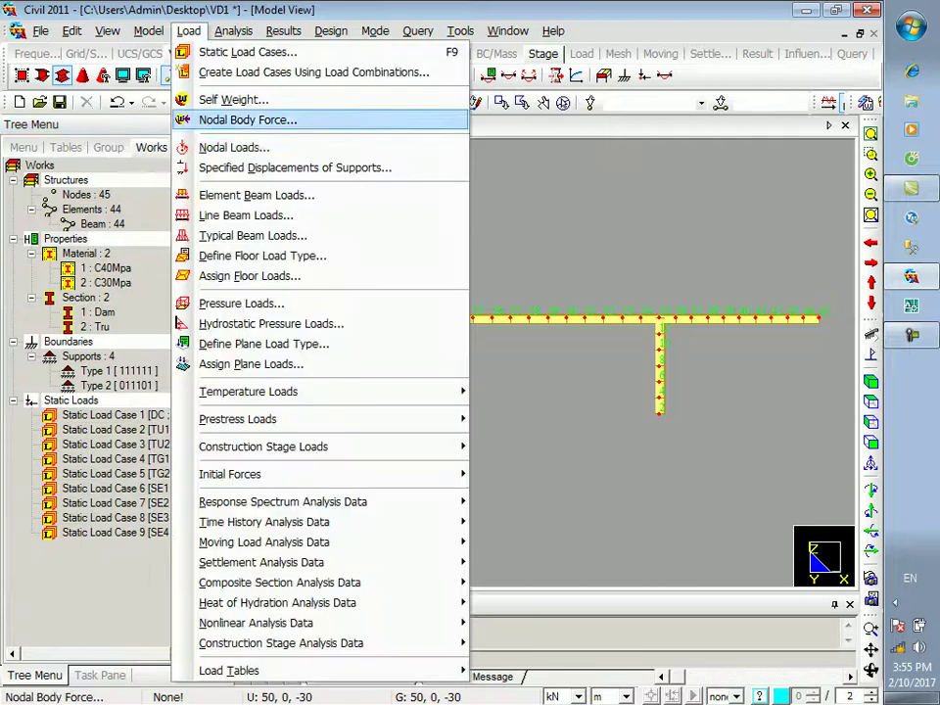
left_click(210, 99)
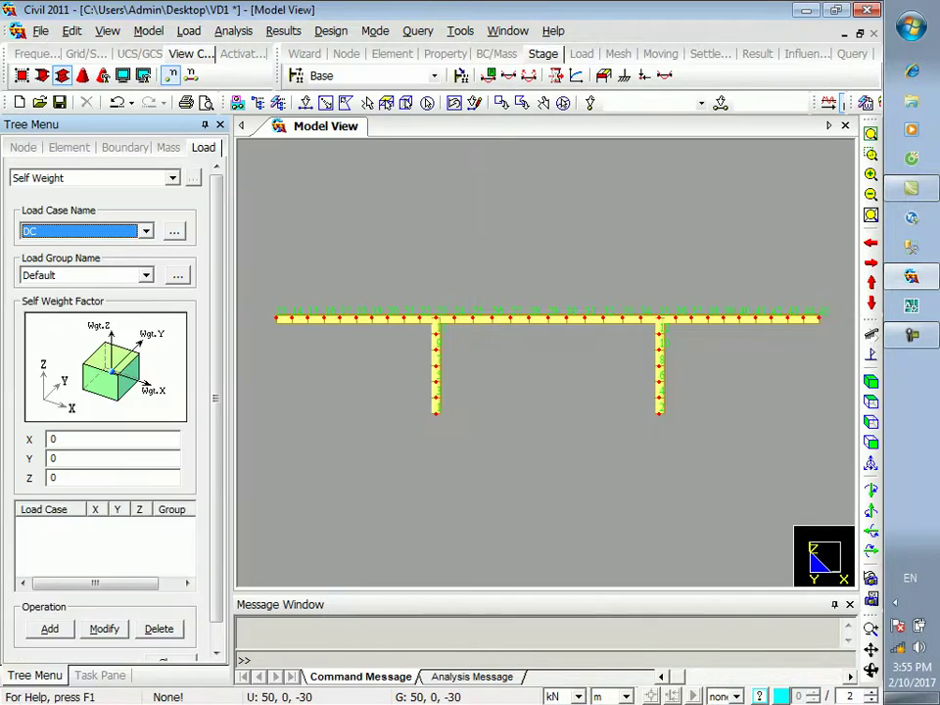
double_click(54, 478)
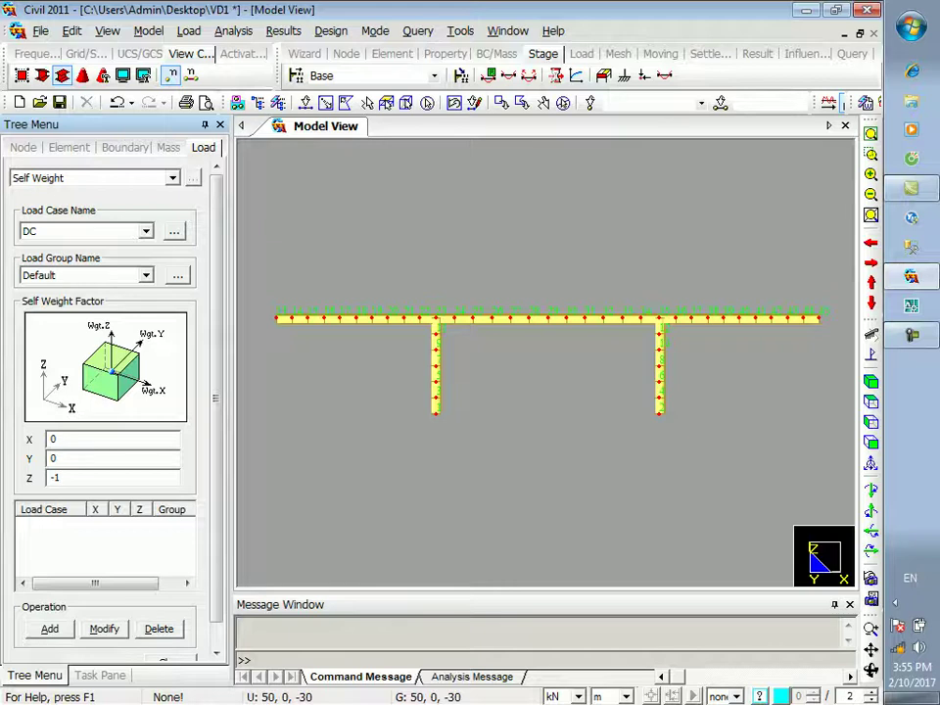
left_click(49, 629)
scroll(108, 588, "down", 1)
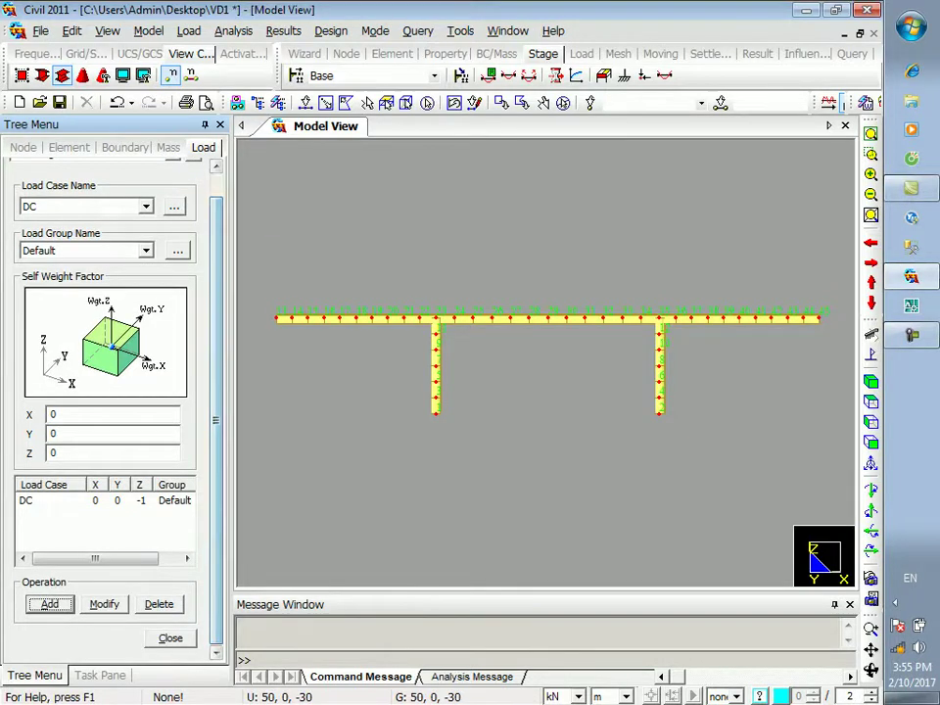
left_click(167, 635)
- Add a system temperature load with a final temperature of 30 °C to load case TU1
left_click(137, 445)
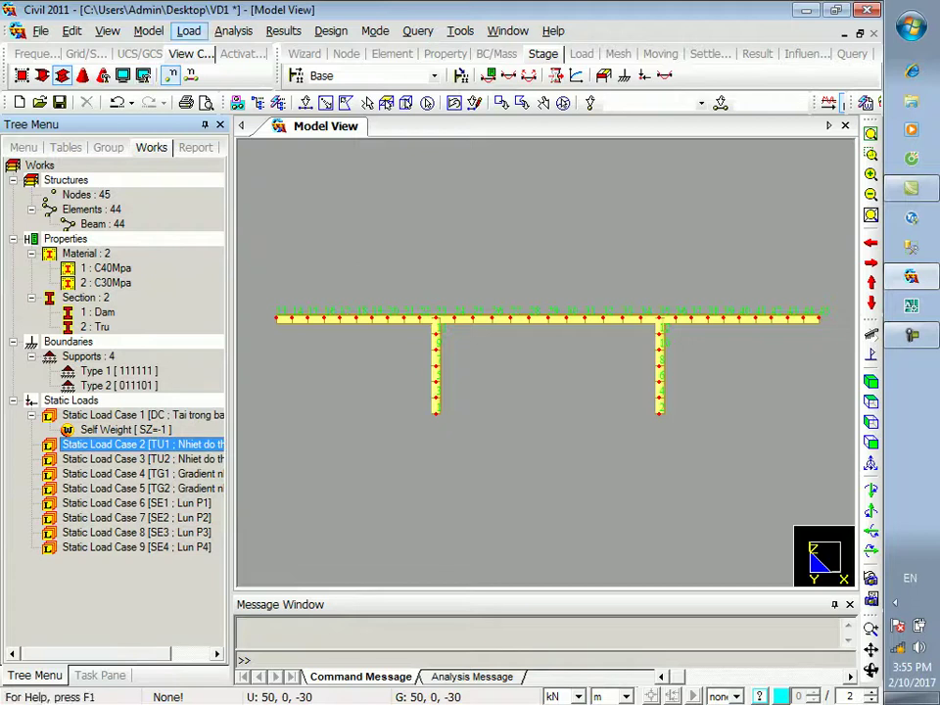
left_click(188, 30)
mouse_move(249, 390)
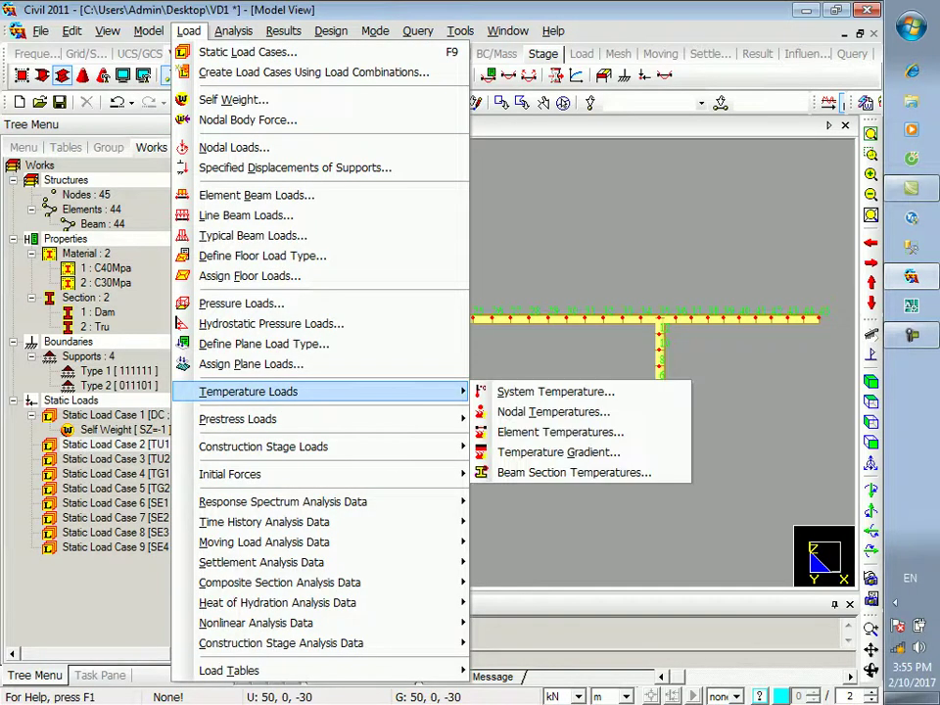
left_click(548, 392)
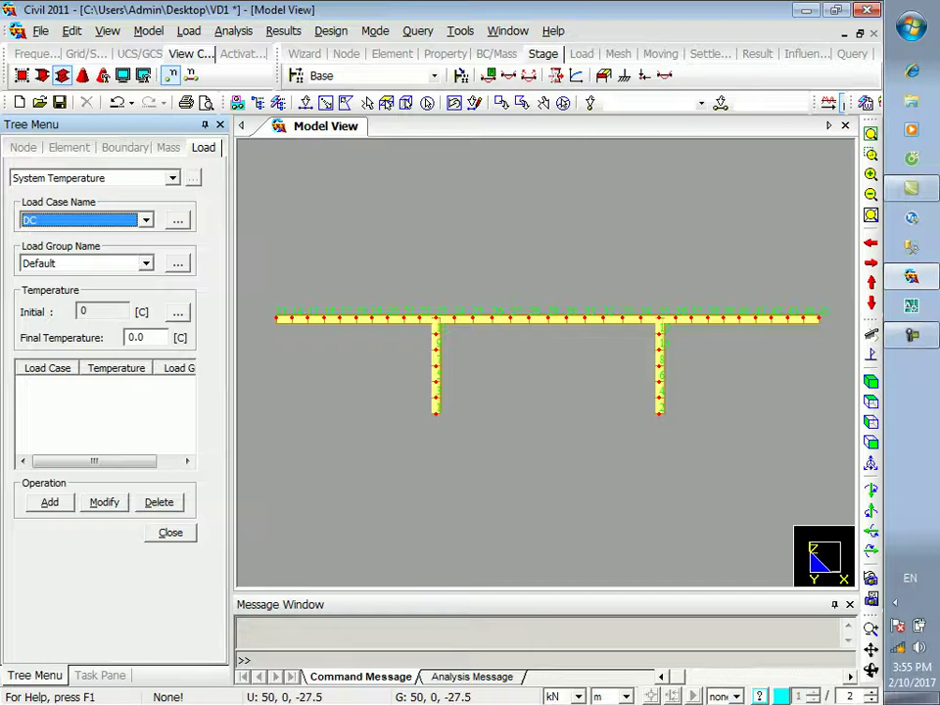
left_click(146, 220)
left_click(82, 249)
double_click(144, 338)
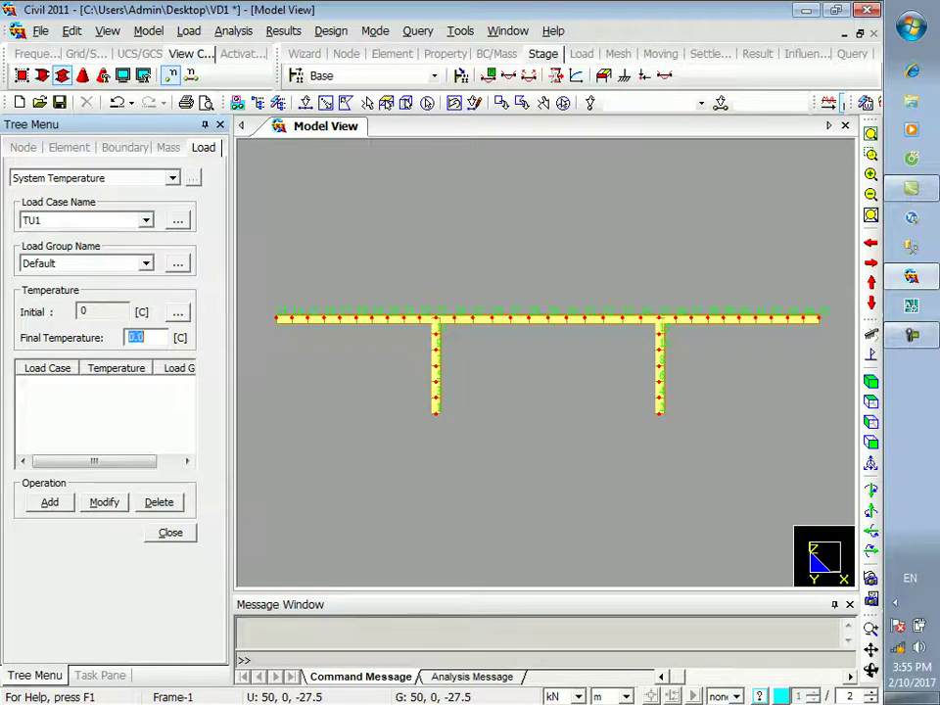
type("30")
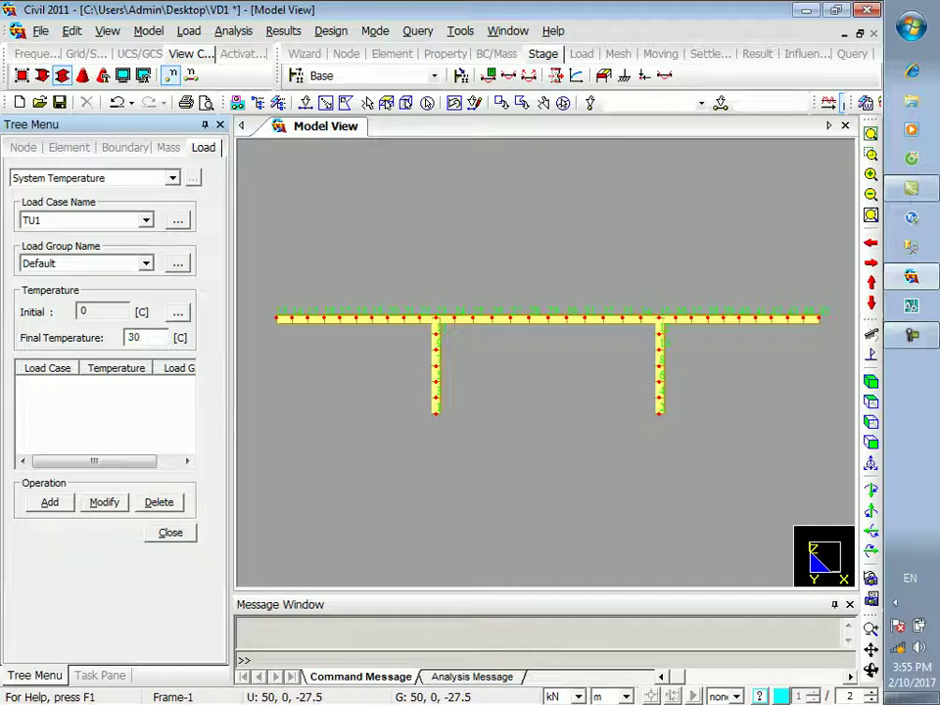
left_click(49, 501)
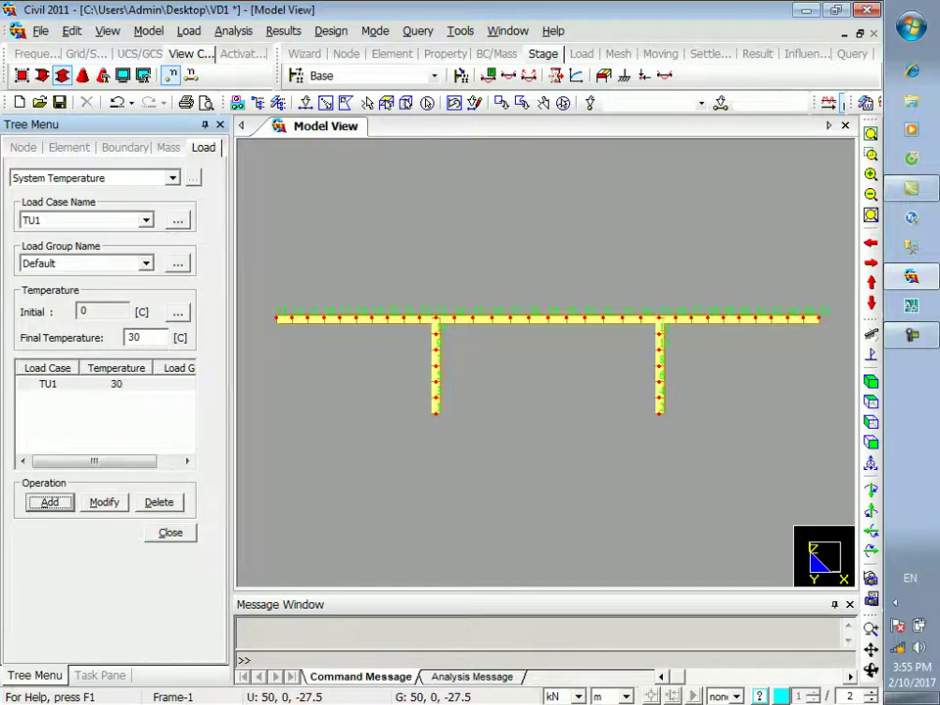
- Add a system temperature load of -20 °C to load case TU2 and close the system temperature settings
left_click(146, 220)
left_click(59, 249)
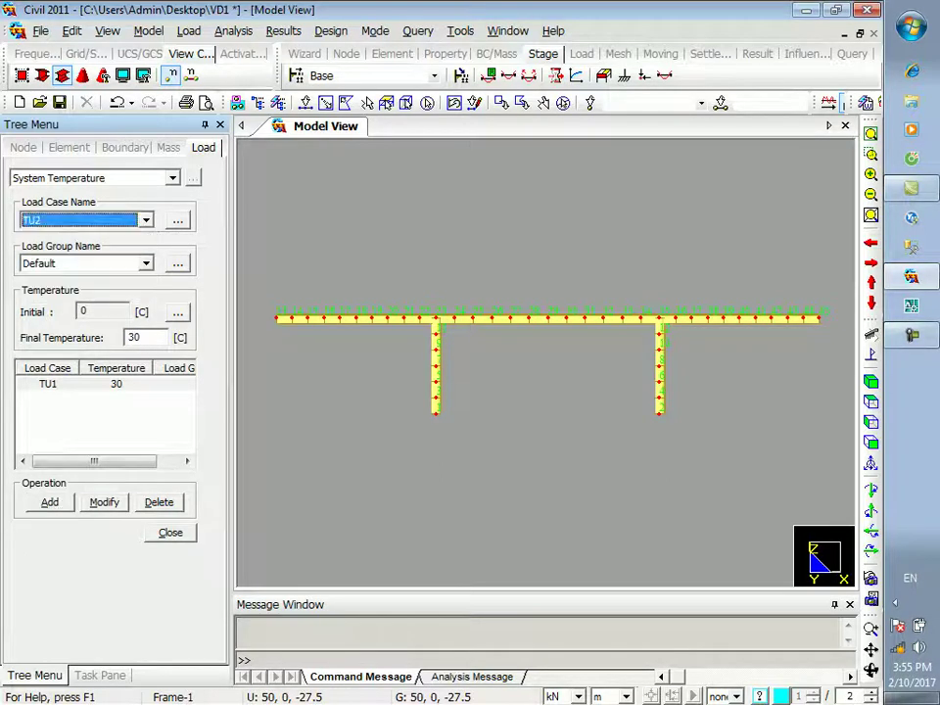
double_click(138, 337)
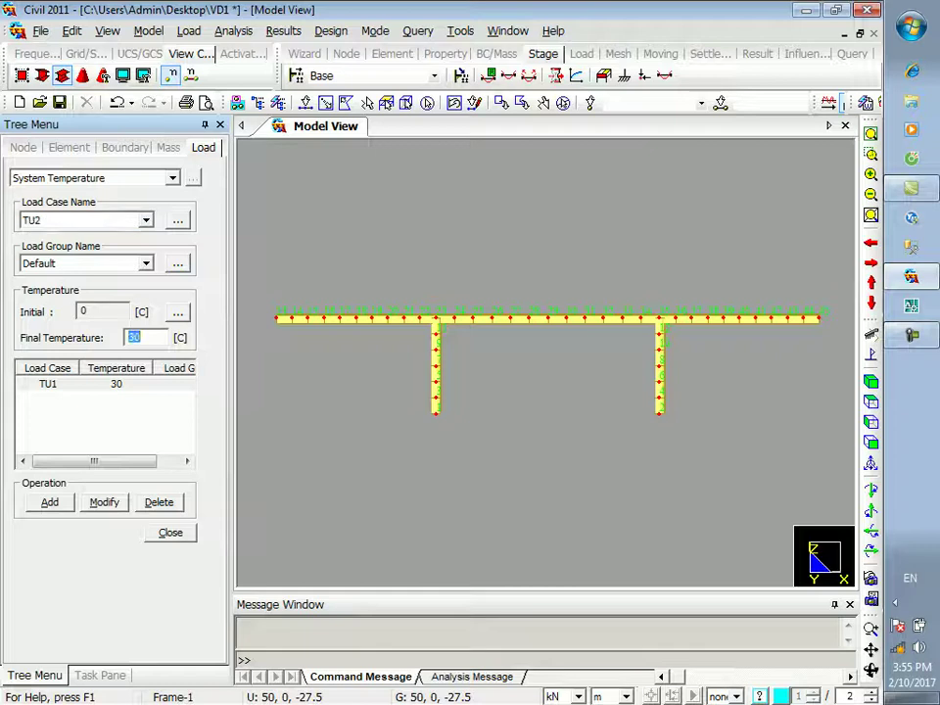
type("-2")
left_click(49, 501)
left_click(171, 532)
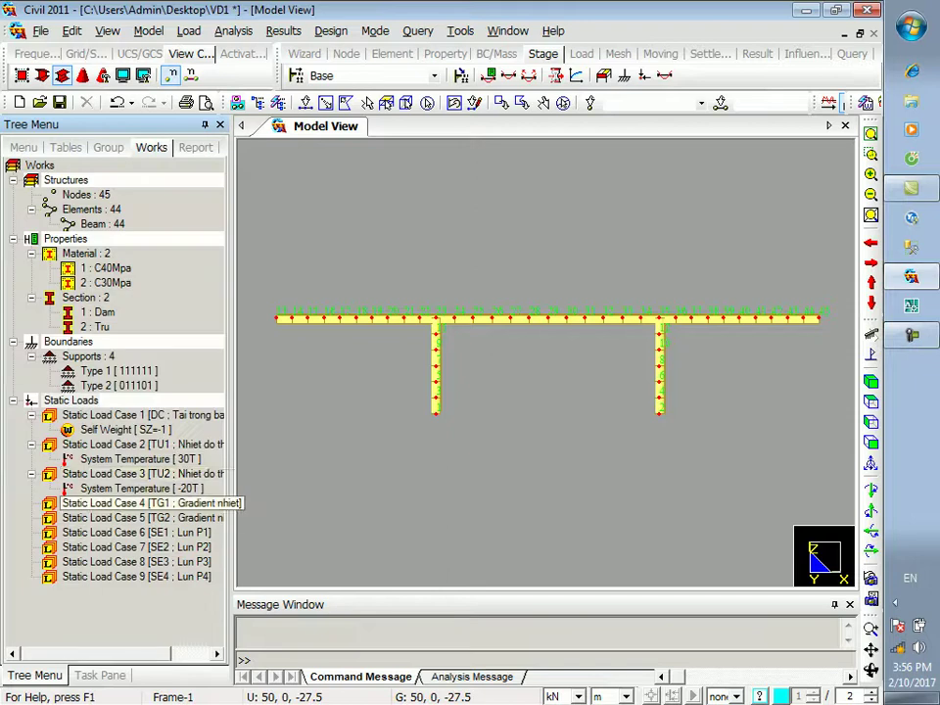
- Apply a beam temperature gradient T2z-T1z of 20 °C to all deck elements (13to44) in load case TG1
left_click(141, 459)
left_click(142, 488)
left_click(143, 503)
left_click(189, 31)
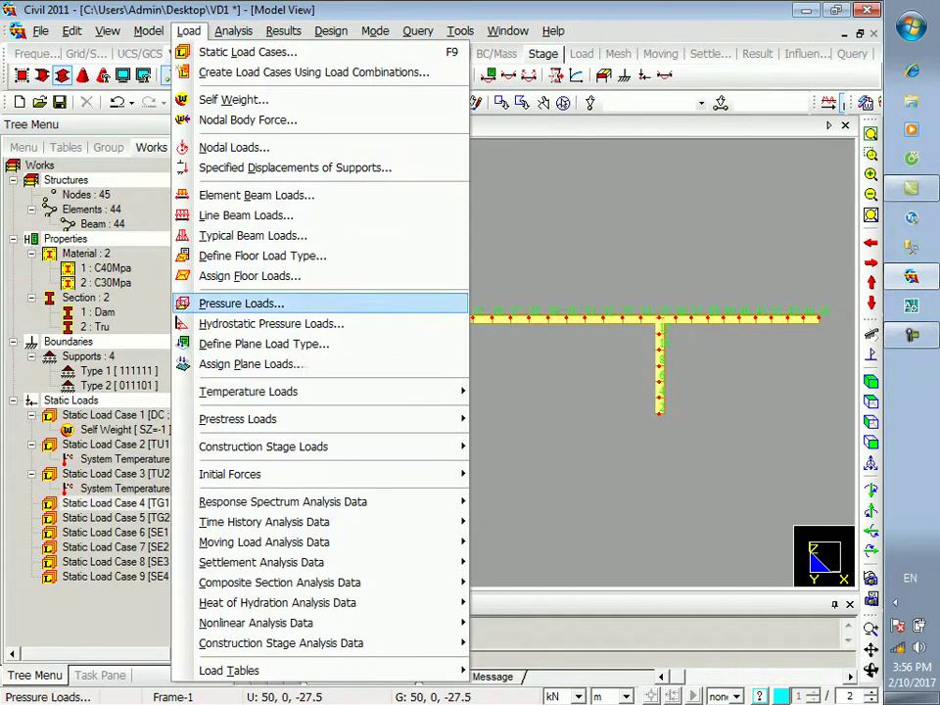
mouse_move(249, 391)
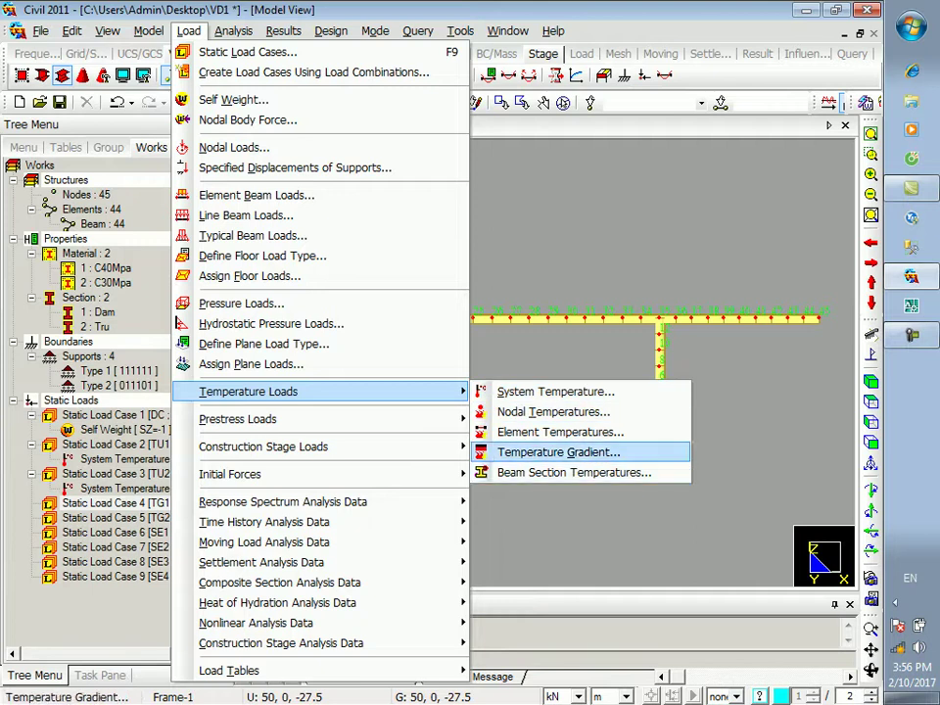
left_click(558, 451)
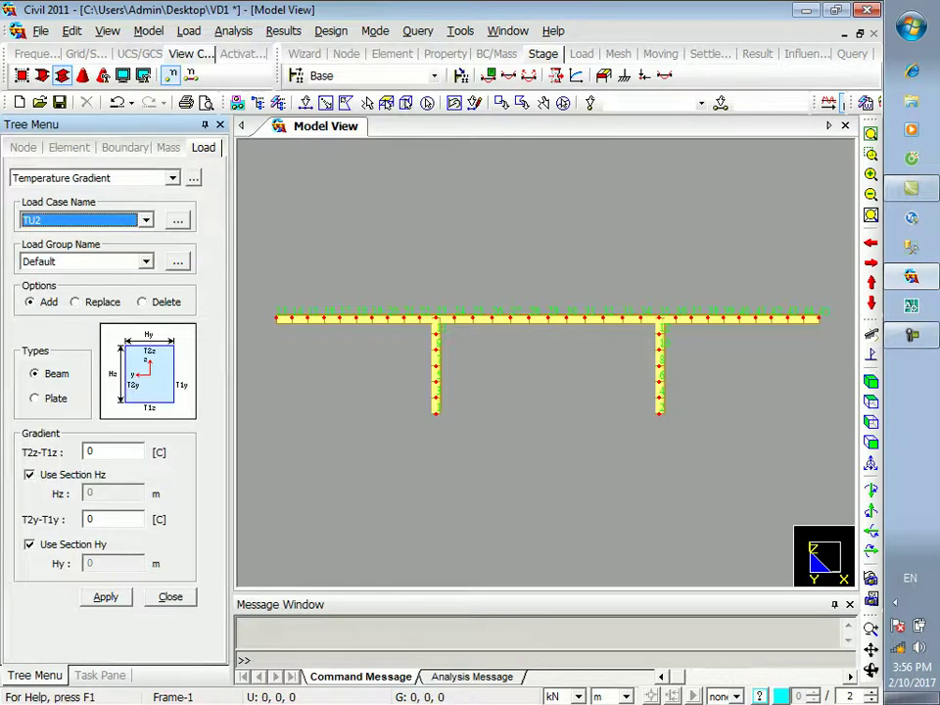
left_click(145, 221)
left_click(30, 248)
left_click(326, 103)
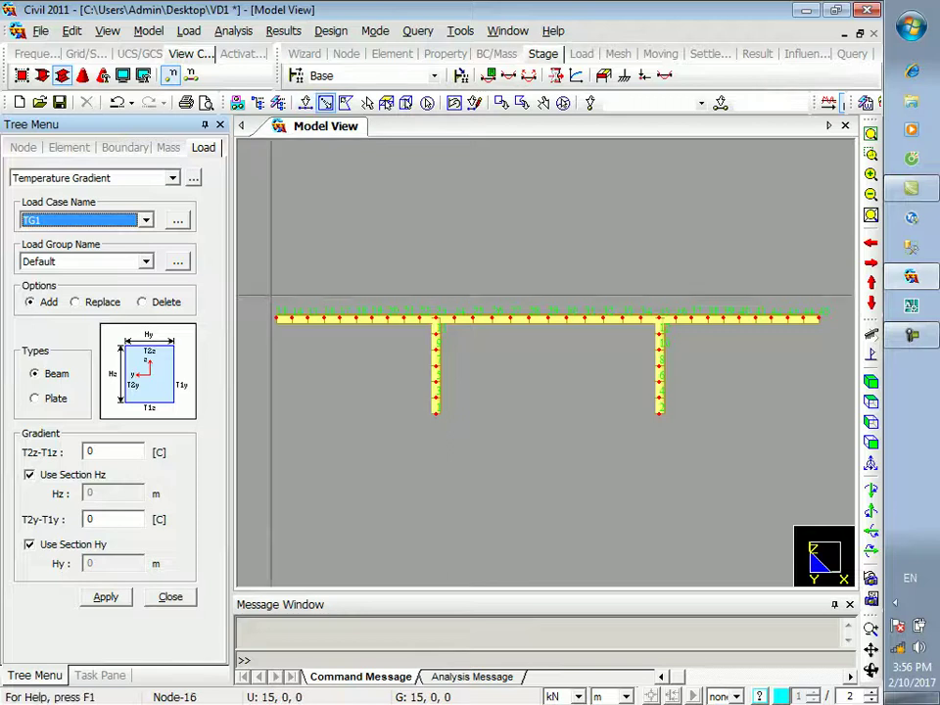
left_click_drag(258, 287, 829, 325)
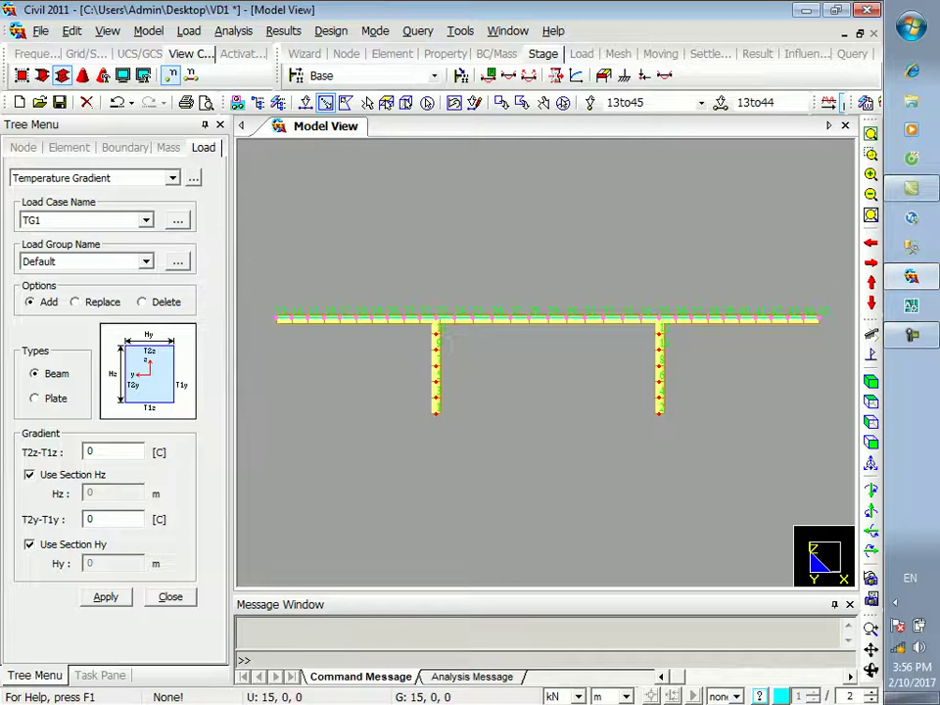
double_click(91, 452)
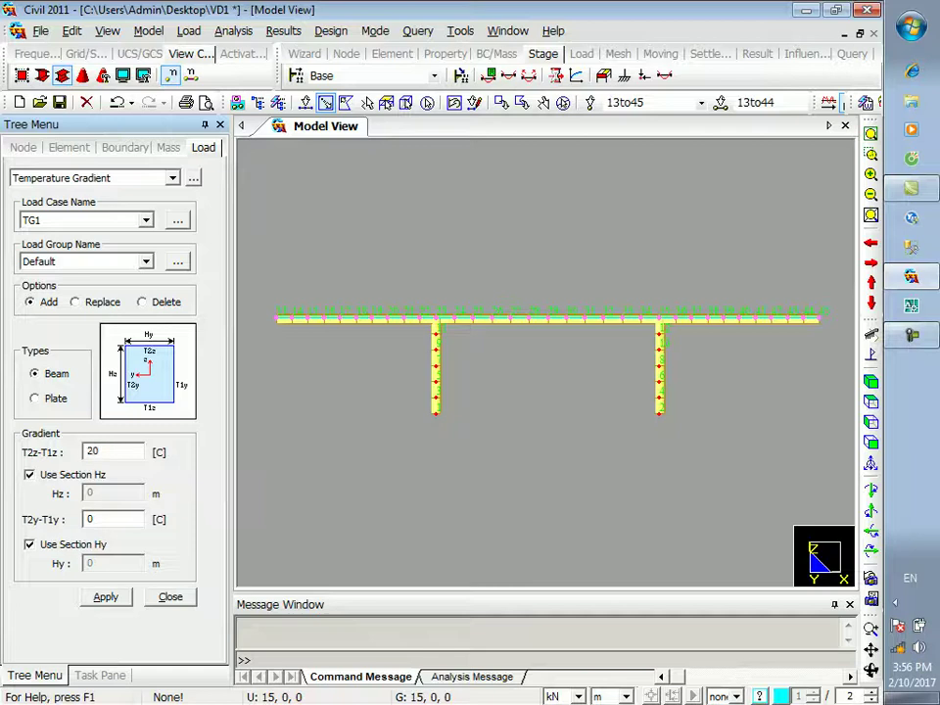
left_click(106, 598)
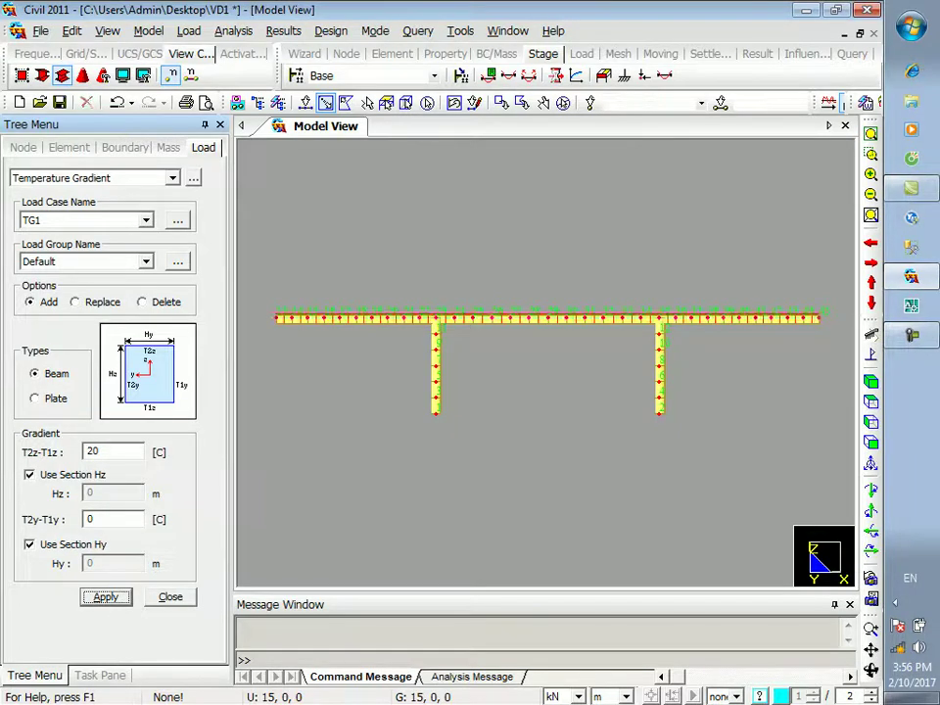
- Reselect the deck elements, apply a temperature gradient T2z-T1z of -10 °C in load case TG2, and close the gradient settings
left_click(146, 221)
left_click(84, 249)
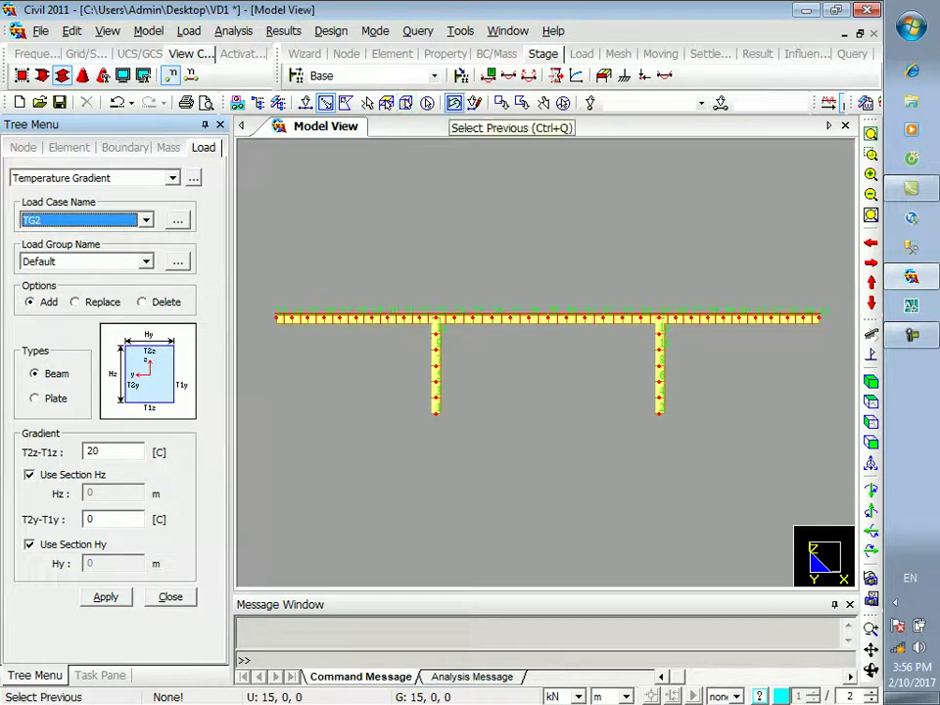
left_click(453, 103)
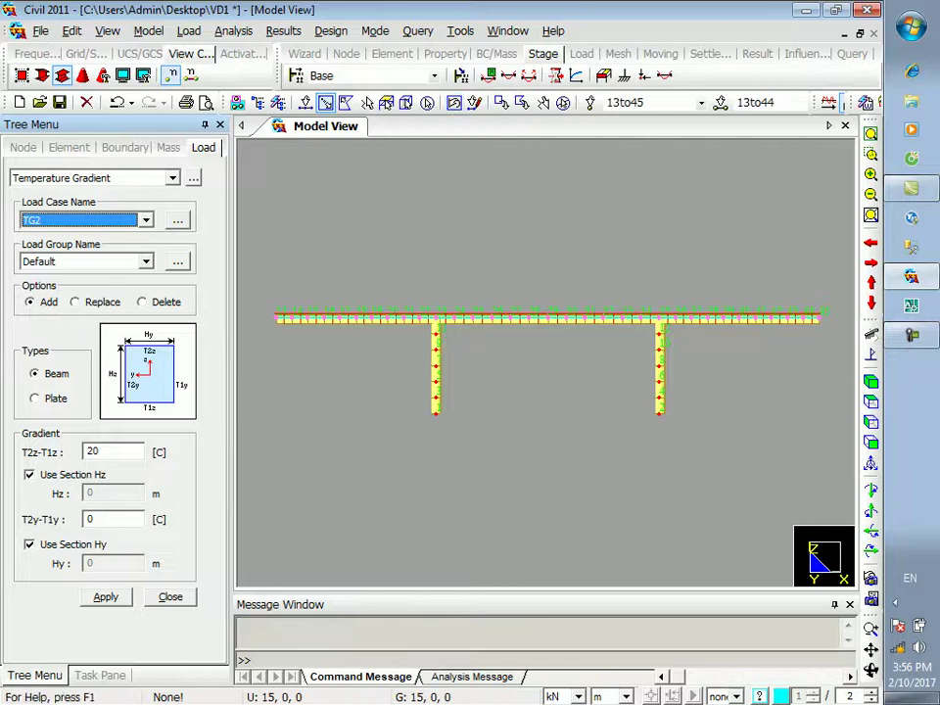
double_click(94, 451)
type("-10")
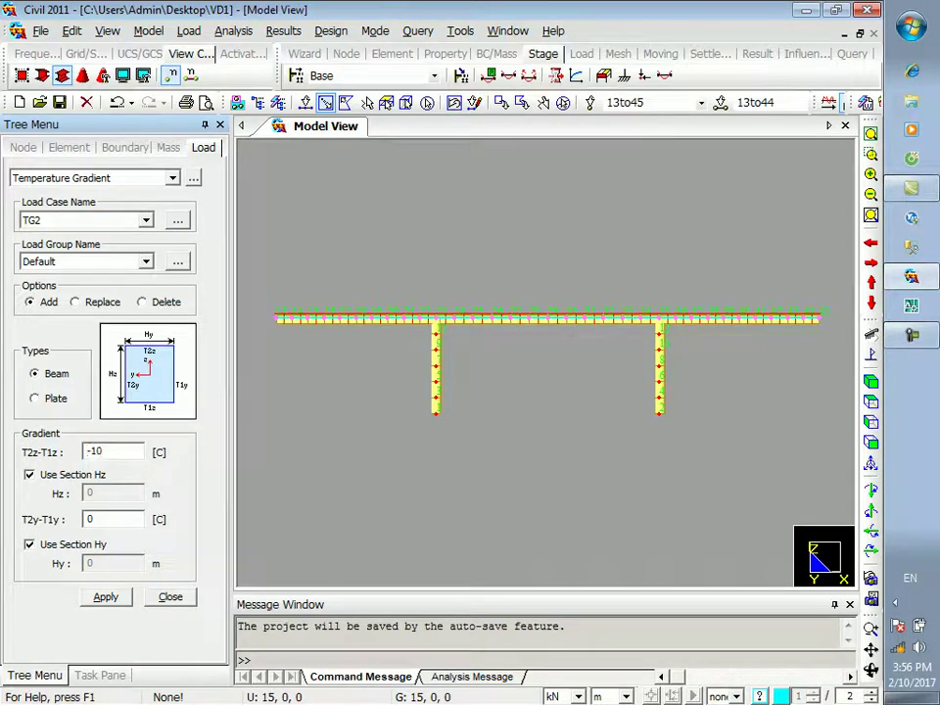
left_click(106, 597)
left_click(170, 597)
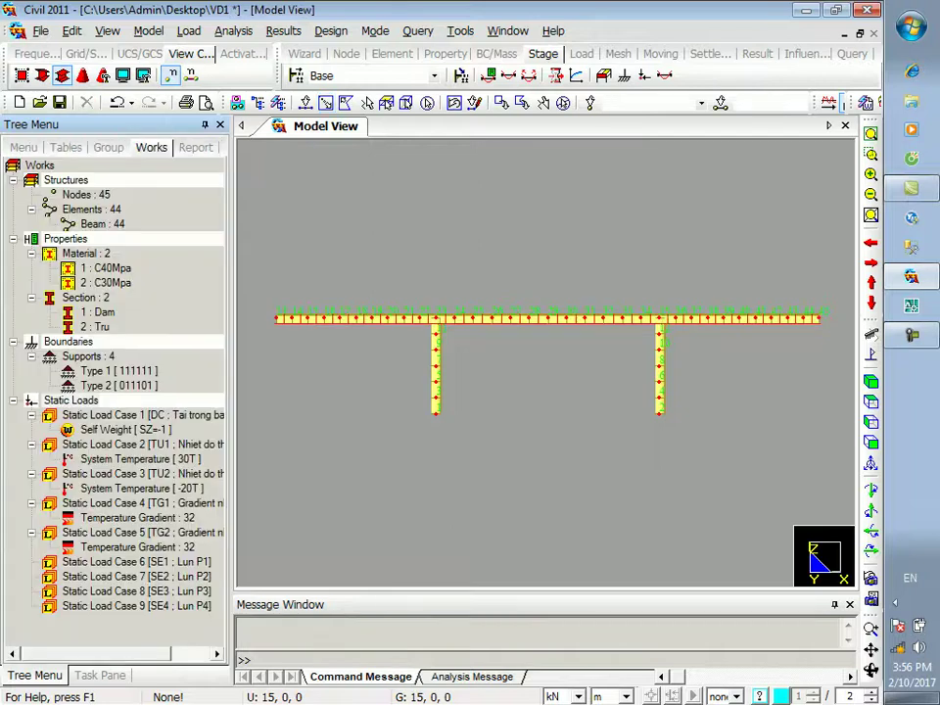
- Display TG2's temperature gradient loads on the model, with node numbers hidden and the members shown as plain lines
right_click(126, 544)
left_click(174, 582)
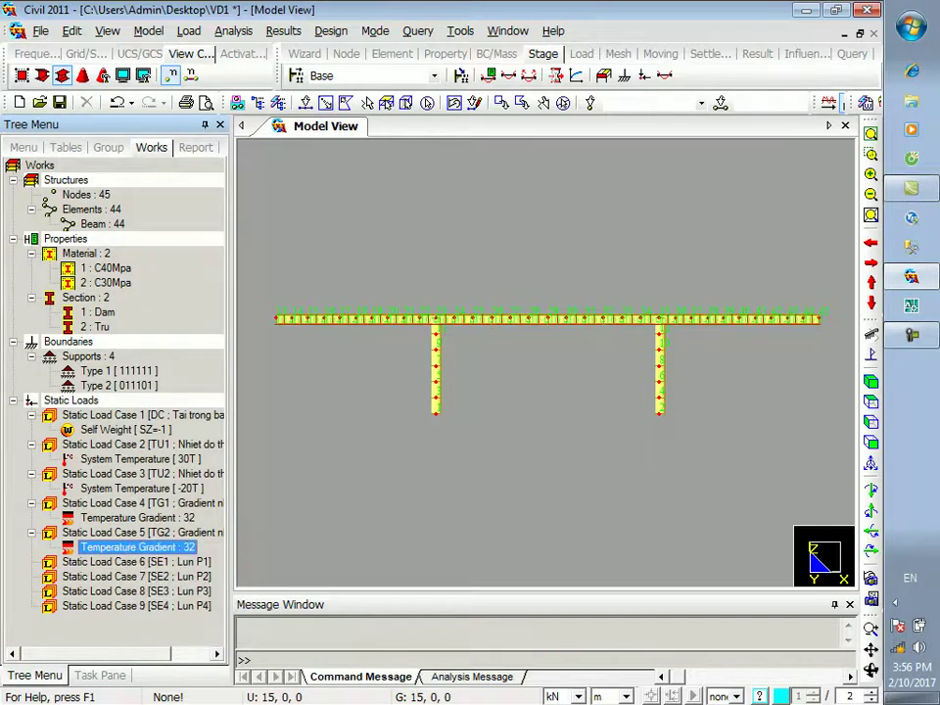
left_click(172, 76)
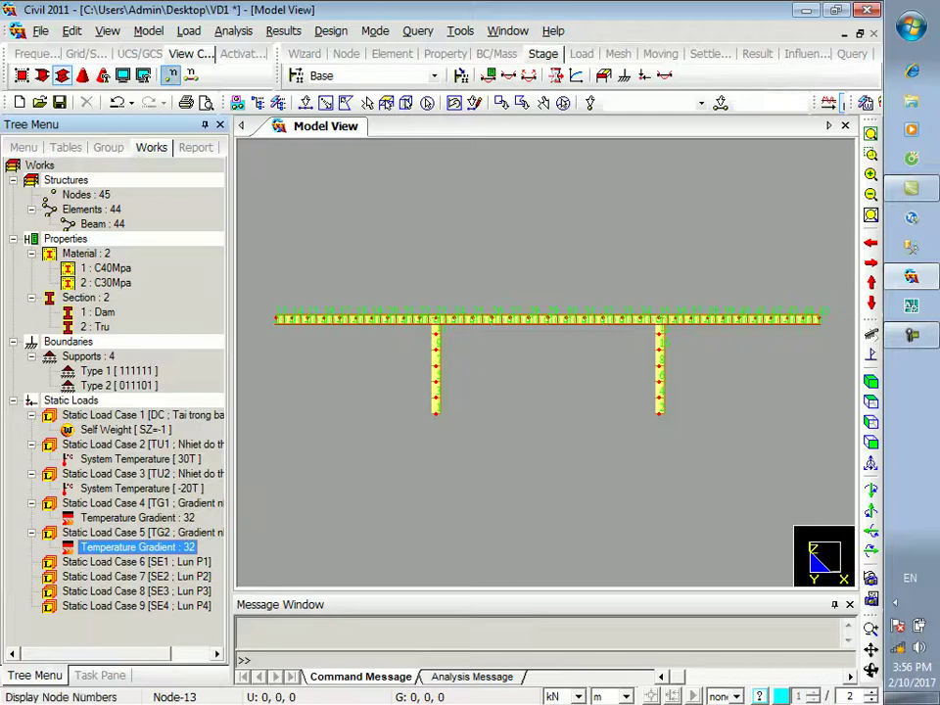
left_click(34, 53)
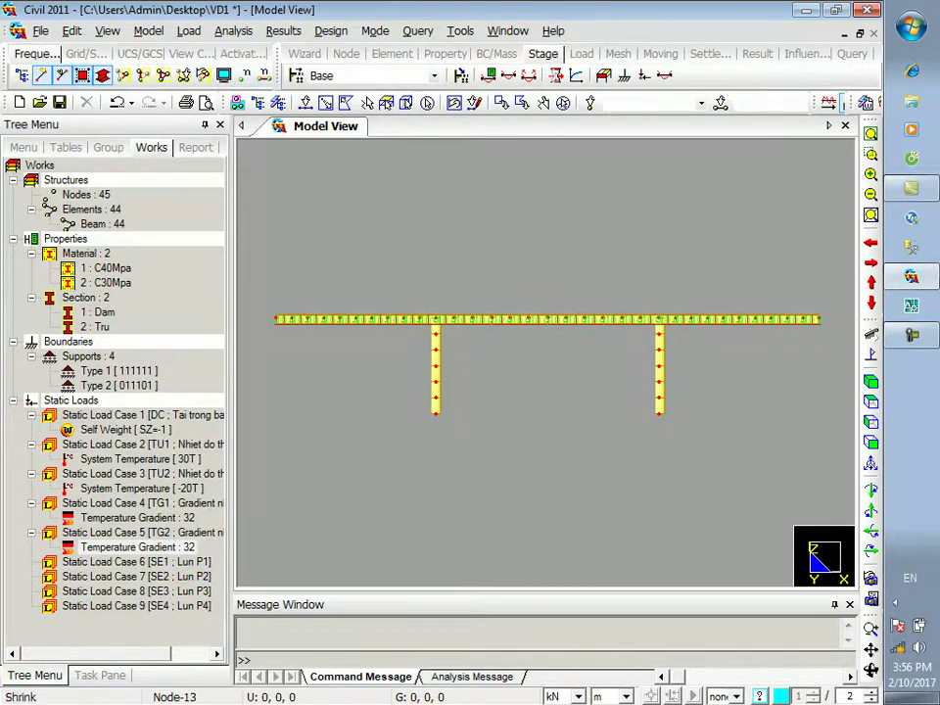
left_click(103, 75)
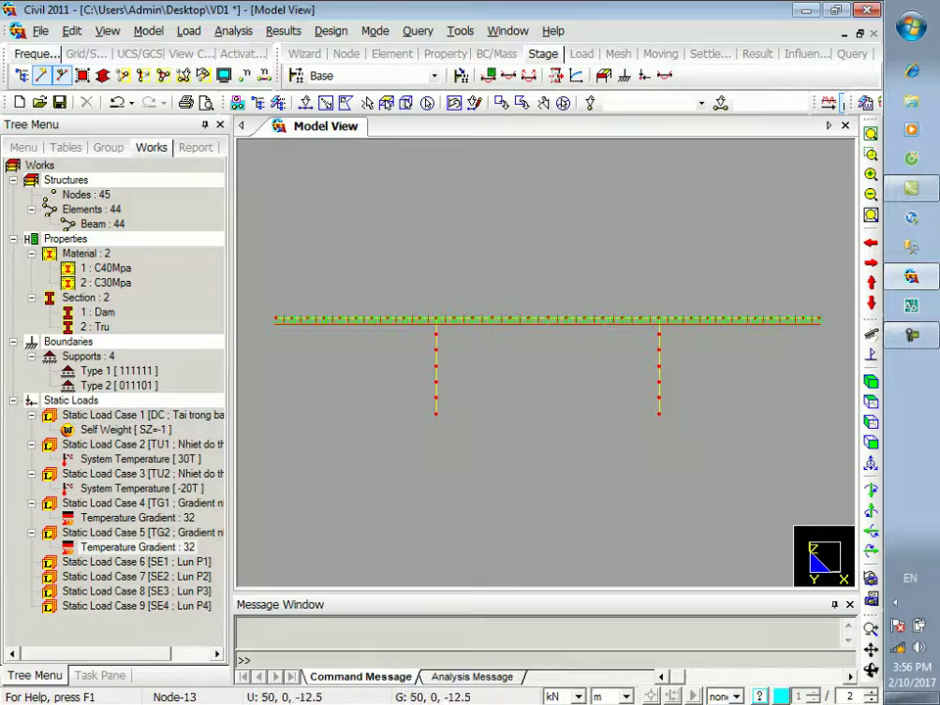
- Save the project and run the structural analysis
left_click(138, 562)
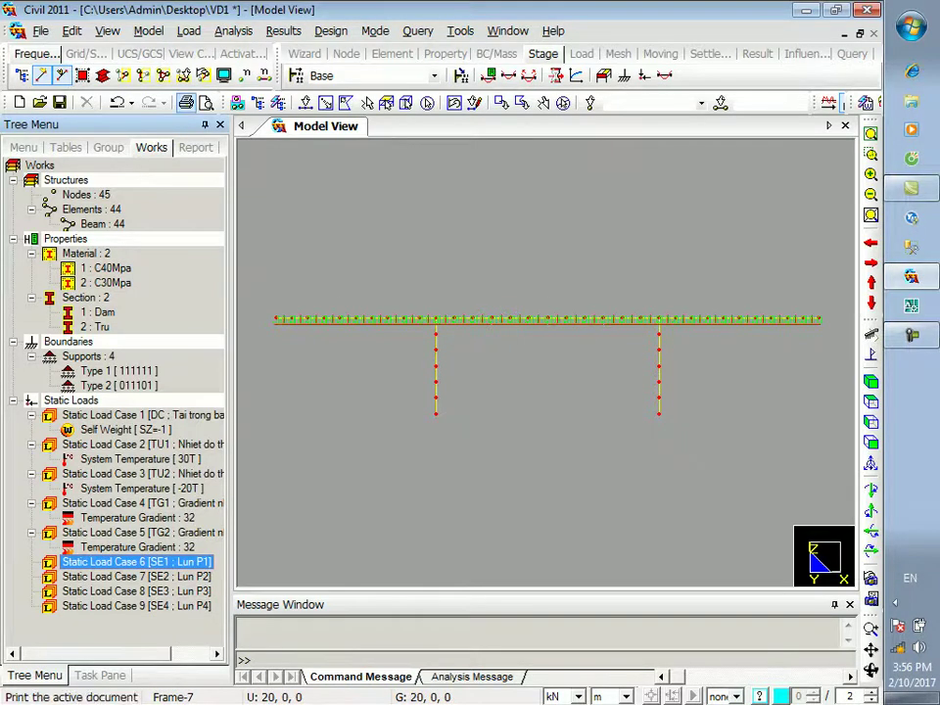
key("ctrl+s")
left_click(622, 75)
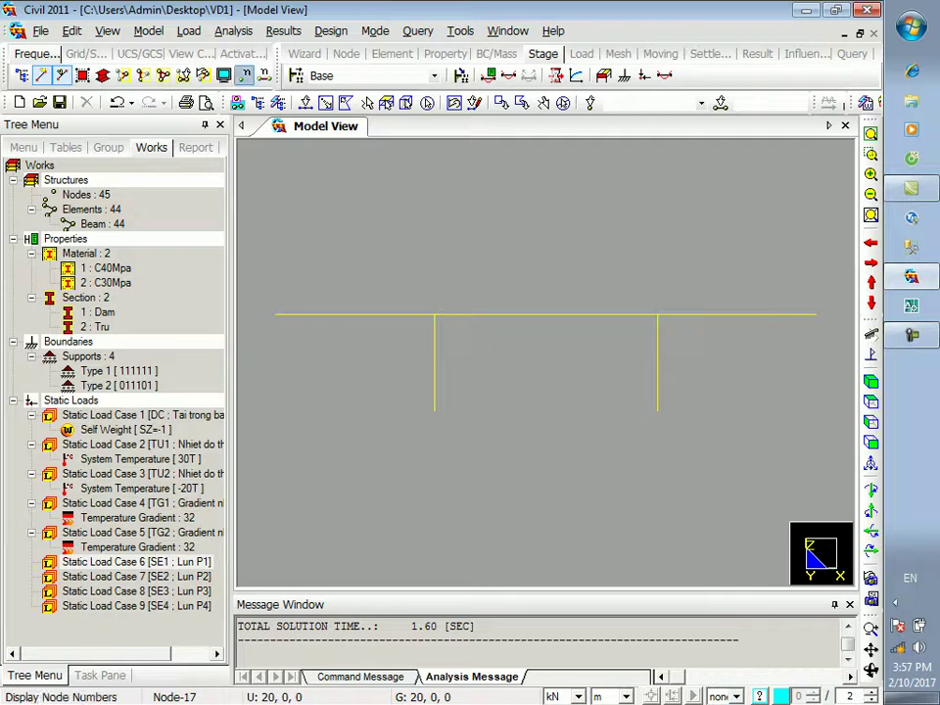
- Turn on node numbers and display the My beam moment diagram for load case DC as a line-filled contour
left_click(244, 75)
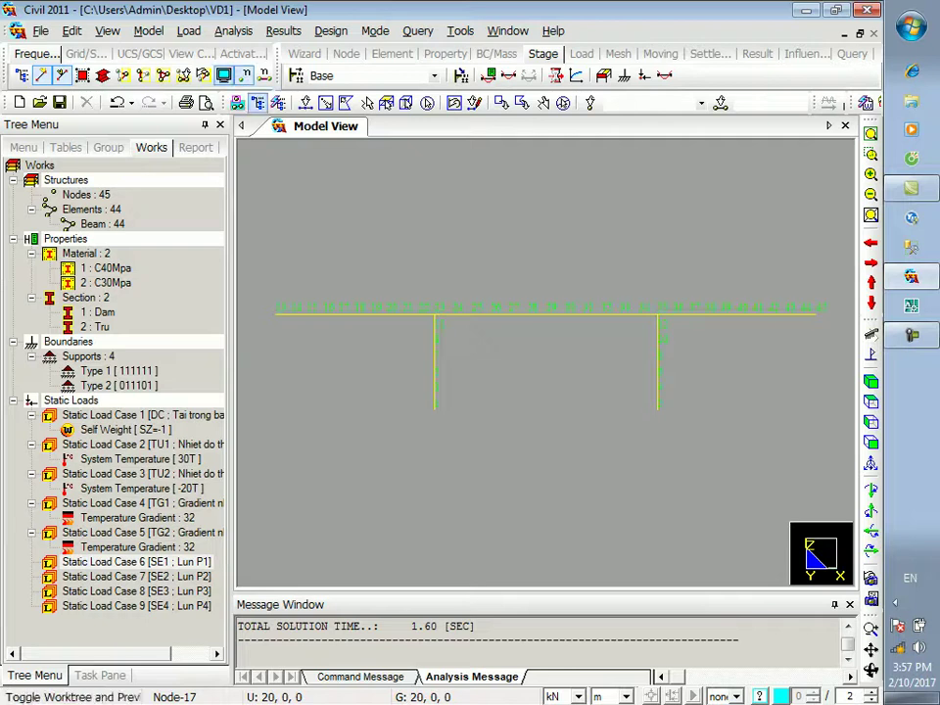
right_click(435, 230)
left_click(283, 30)
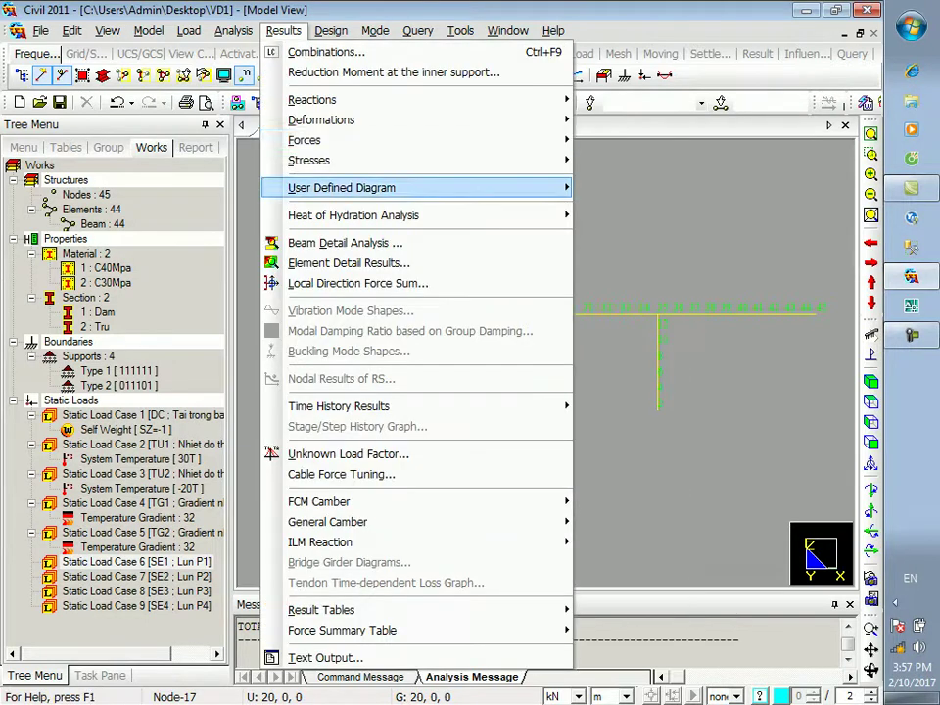
mouse_move(303, 140)
left_click(643, 180)
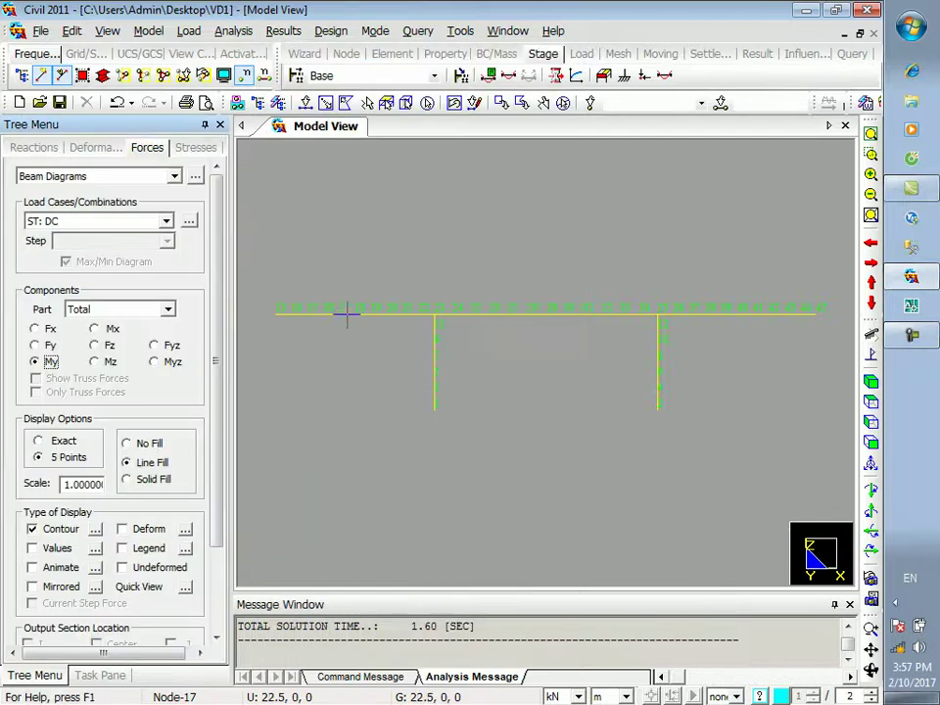
scroll(107, 392, "down", 3)
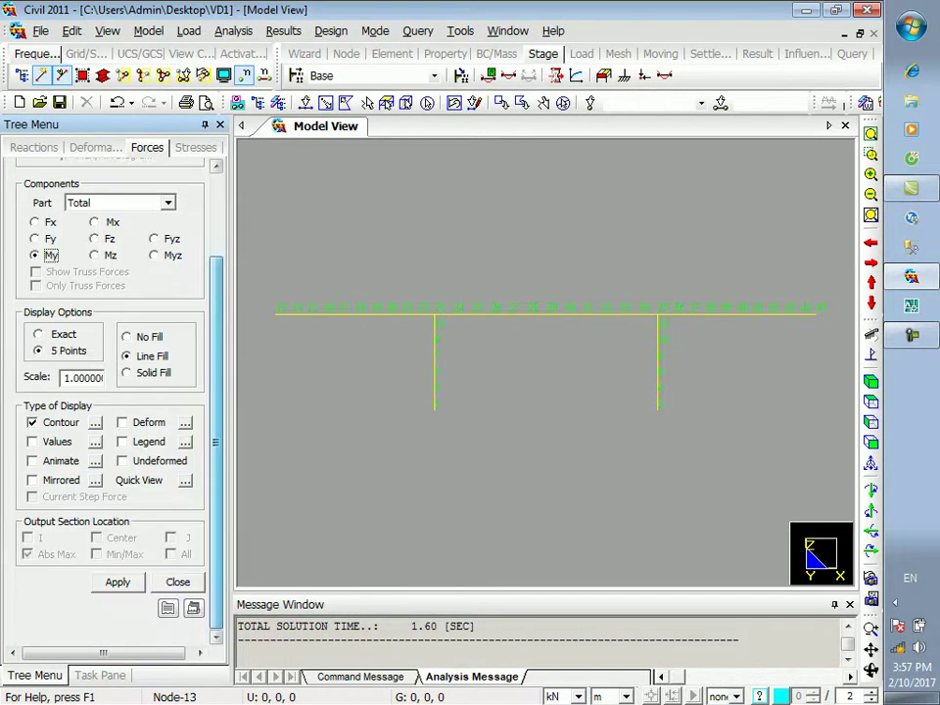
left_click(117, 581)
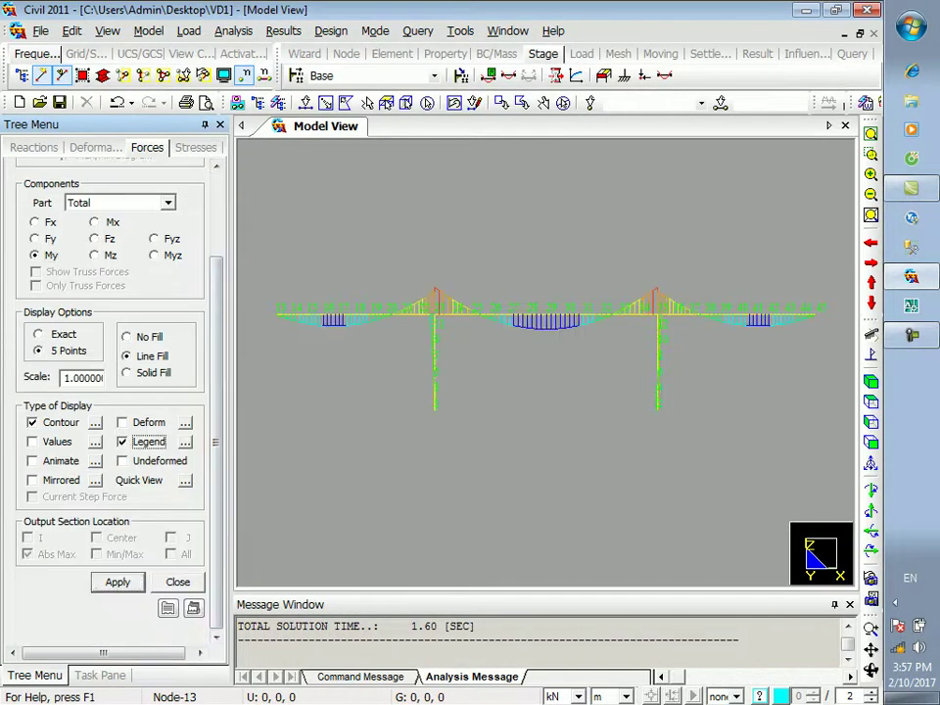
- Show values and the legend on the DC moment diagram, and turn off the node numbers
left_click(33, 442)
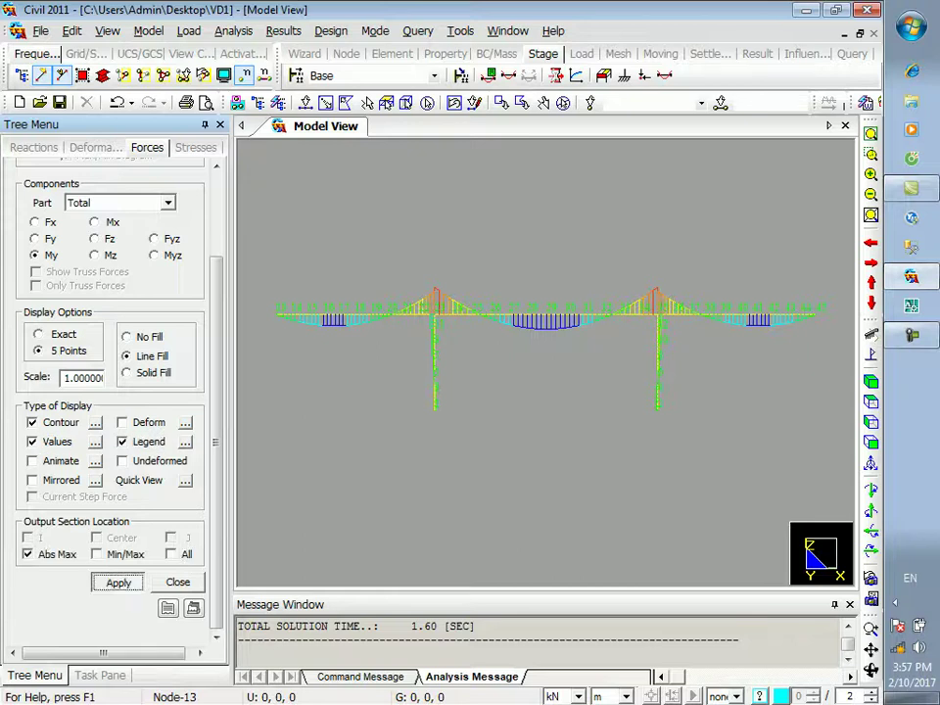
left_click(118, 582)
left_click(245, 75)
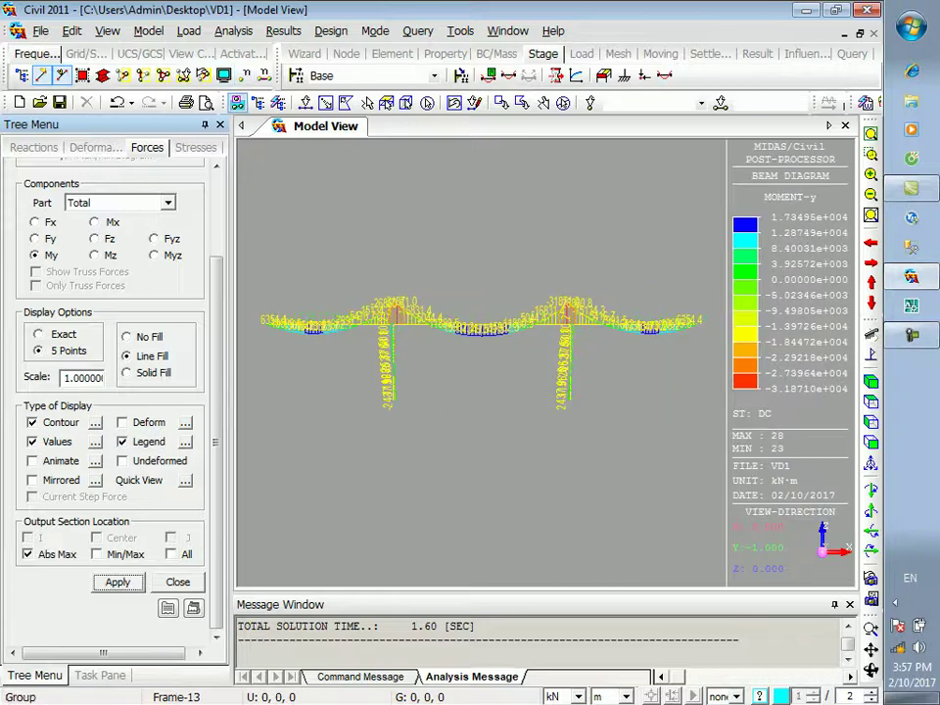
- Set the My moment diagram's display scale to 5
double_click(81, 378)
type("5")
left_click(118, 582)
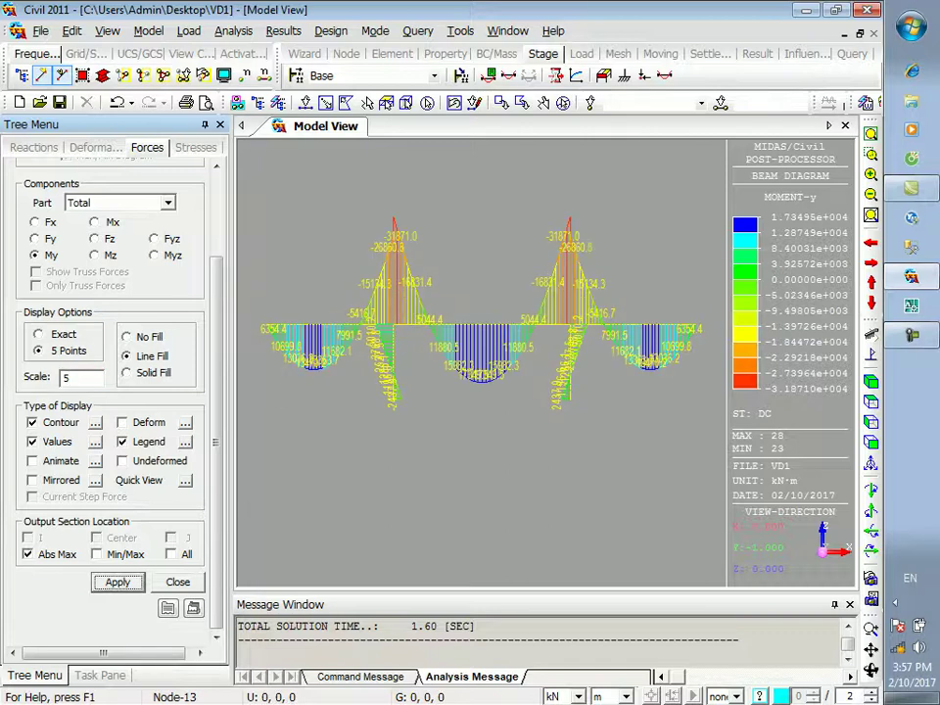
- Display the Fz shear diagram and the Fx axial force diagram for load case DC
left_click(95, 239)
left_click(117, 581)
left_click(35, 222)
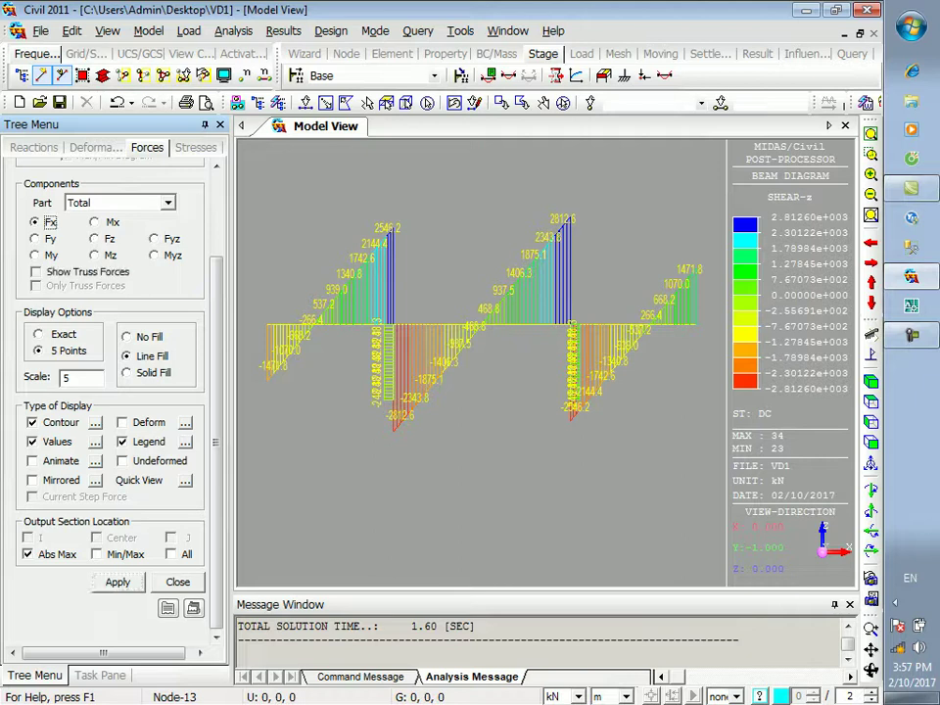
left_click(117, 581)
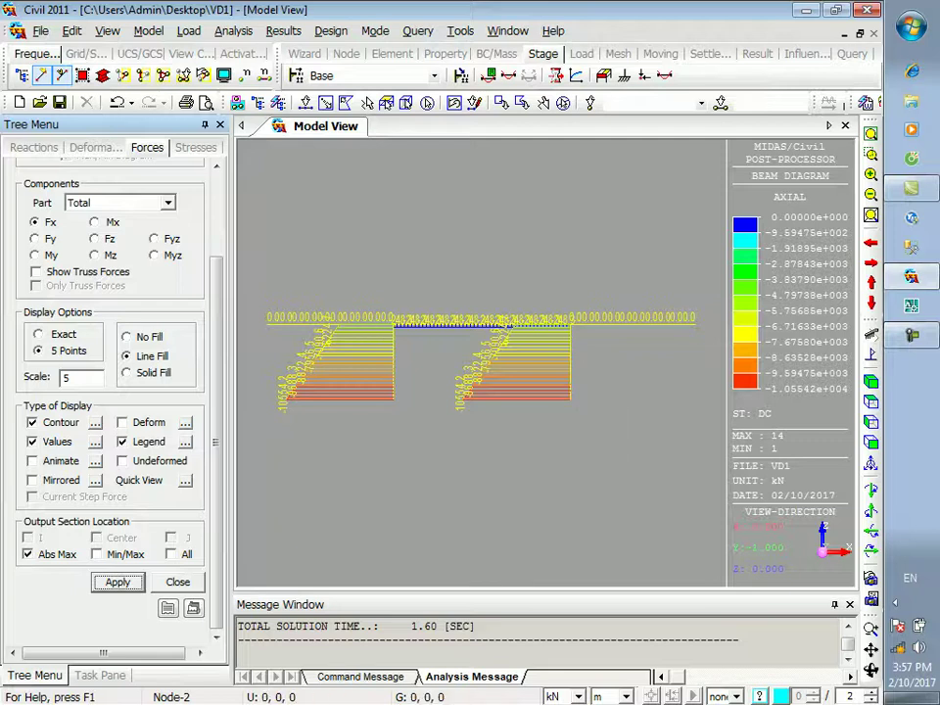
- Display the Fx axial force beam diagram for load case TU1
scroll(215, 391, "up", 1)
scroll(215, 391, "up", 1)
left_click(165, 211)
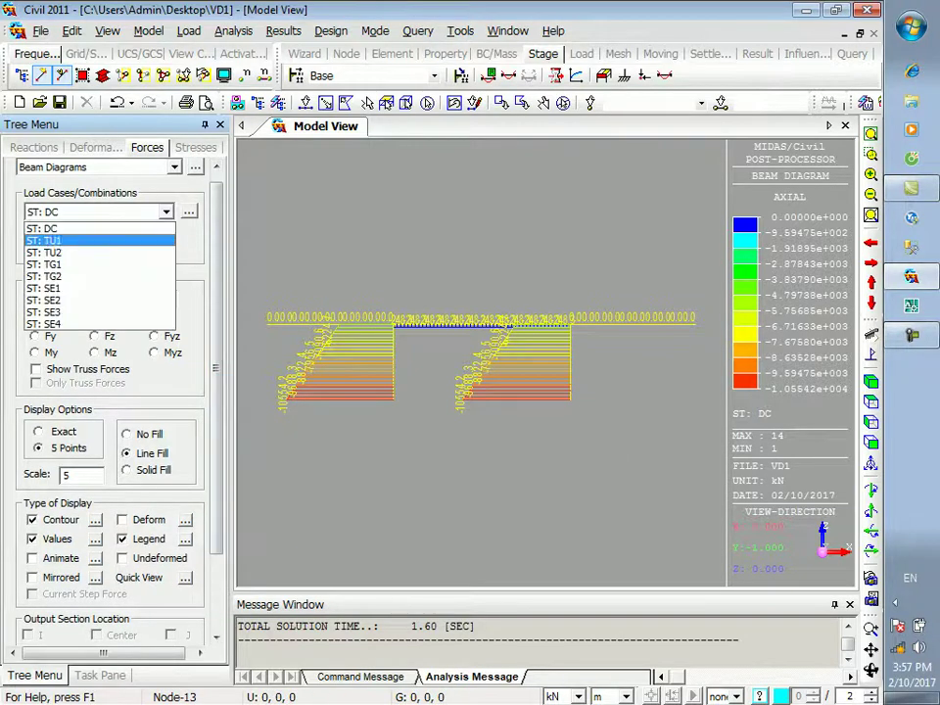
left_click(62, 239)
scroll(216, 392, "down", 3)
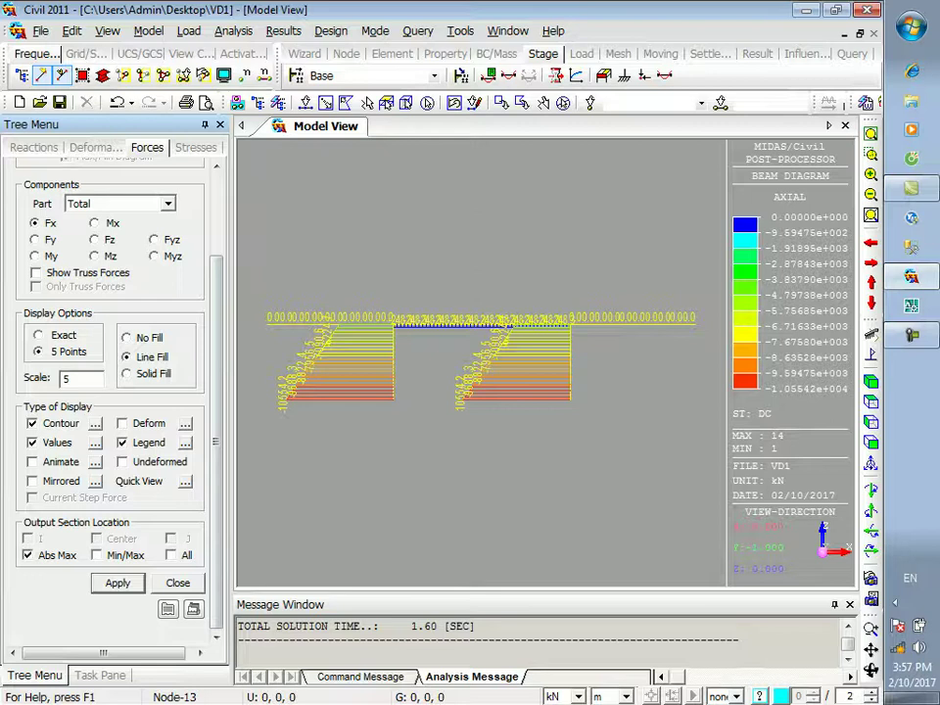
left_click(117, 583)
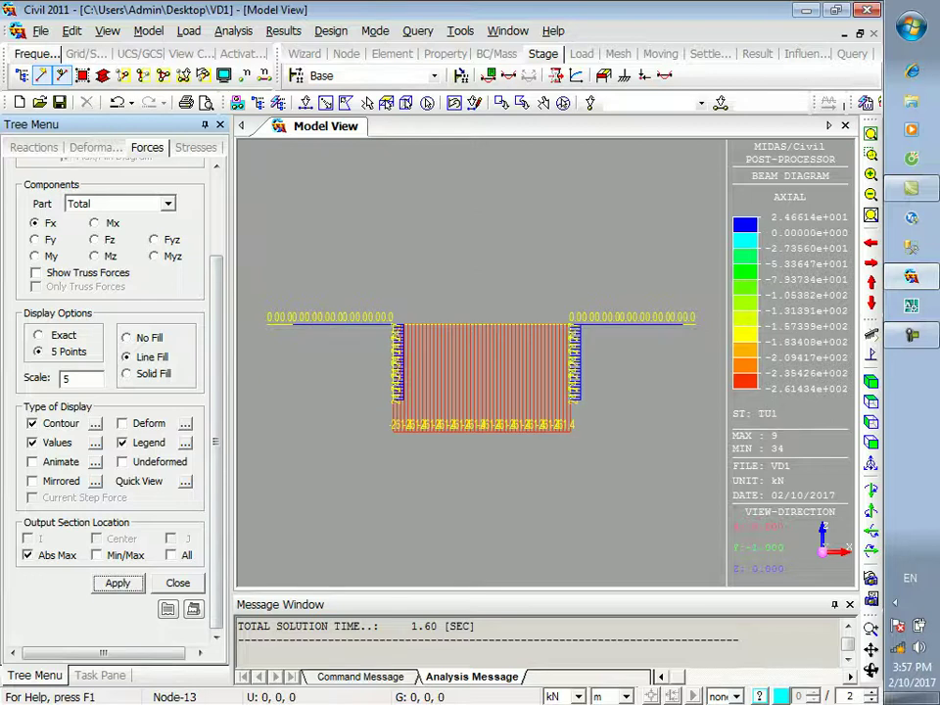
- Display the Fz shear diagram and the My moment diagram for load case TU1
mouse_move(267, 324)
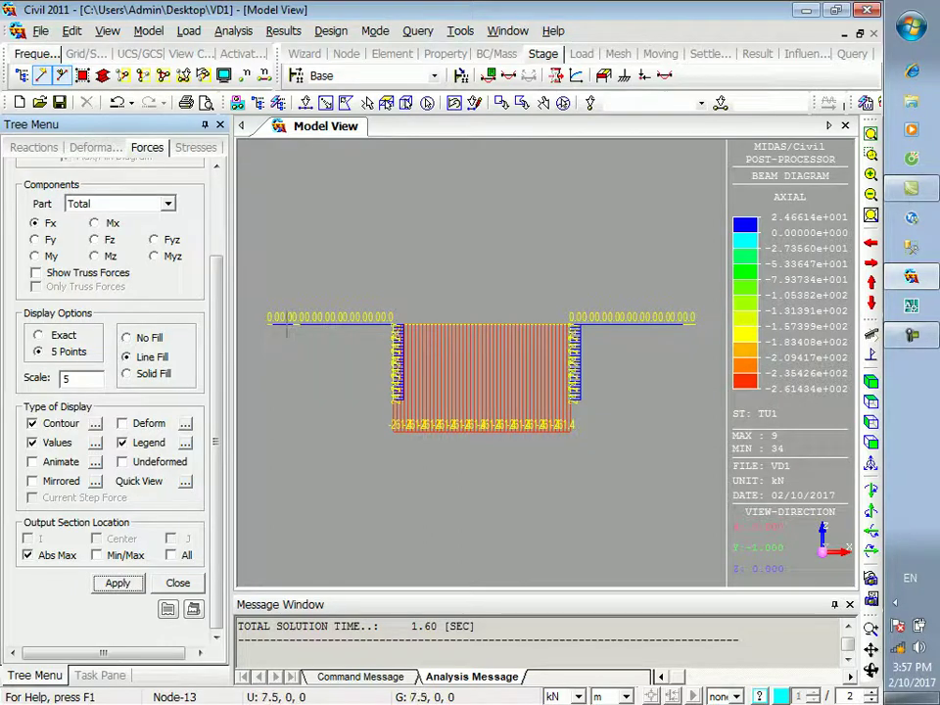
left_click(93, 239)
left_click(117, 582)
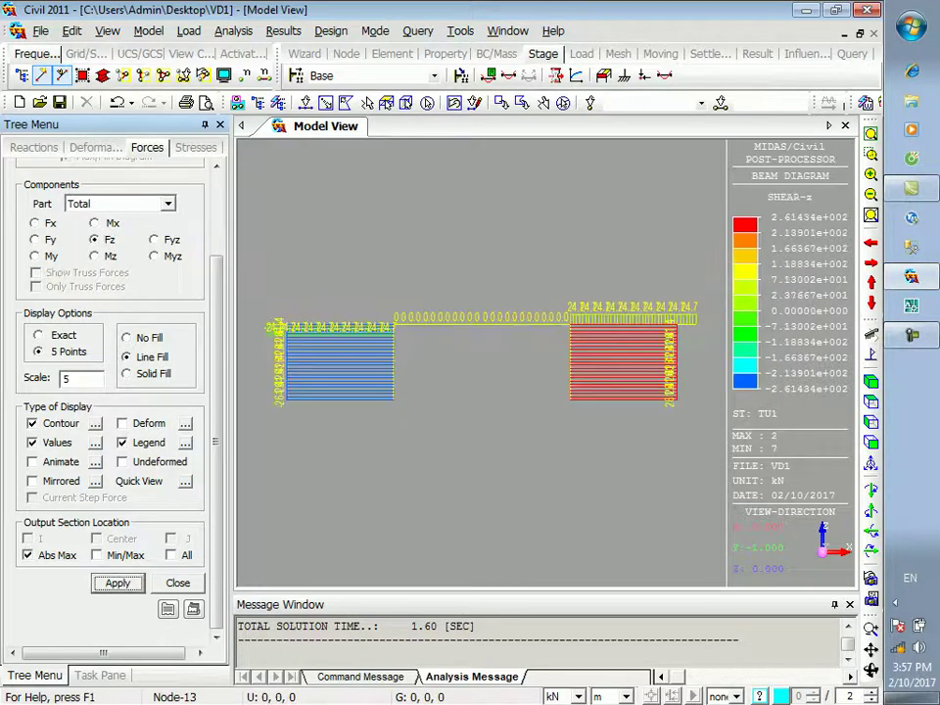
left_click(35, 255)
left_click(118, 583)
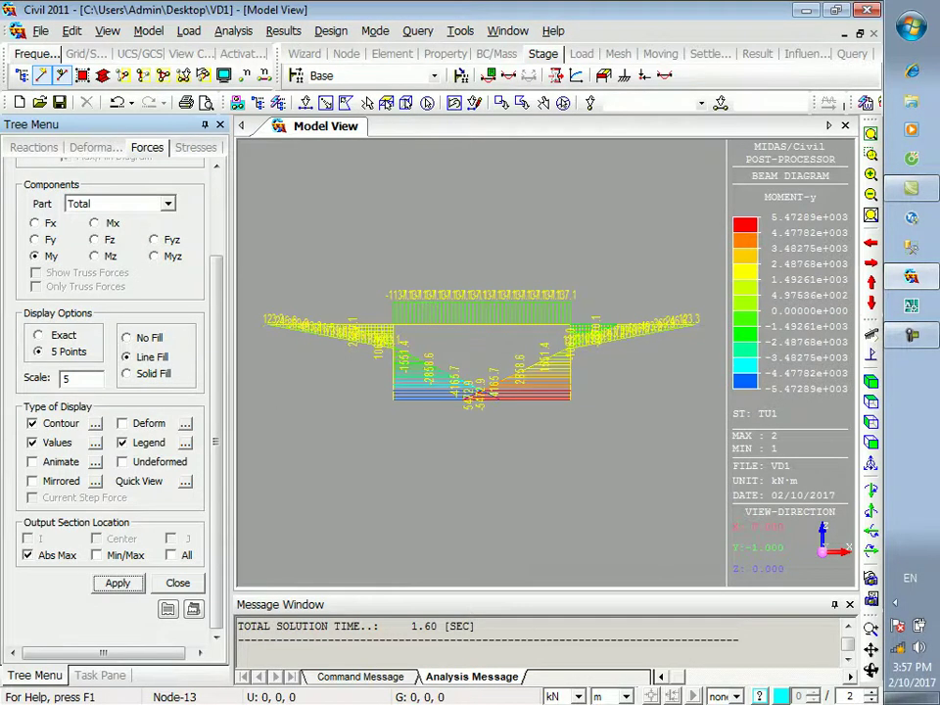
- Set the display scale of the TU1 My moment diagram to 2
key("BackSpace")
type("2")
left_click(117, 582)
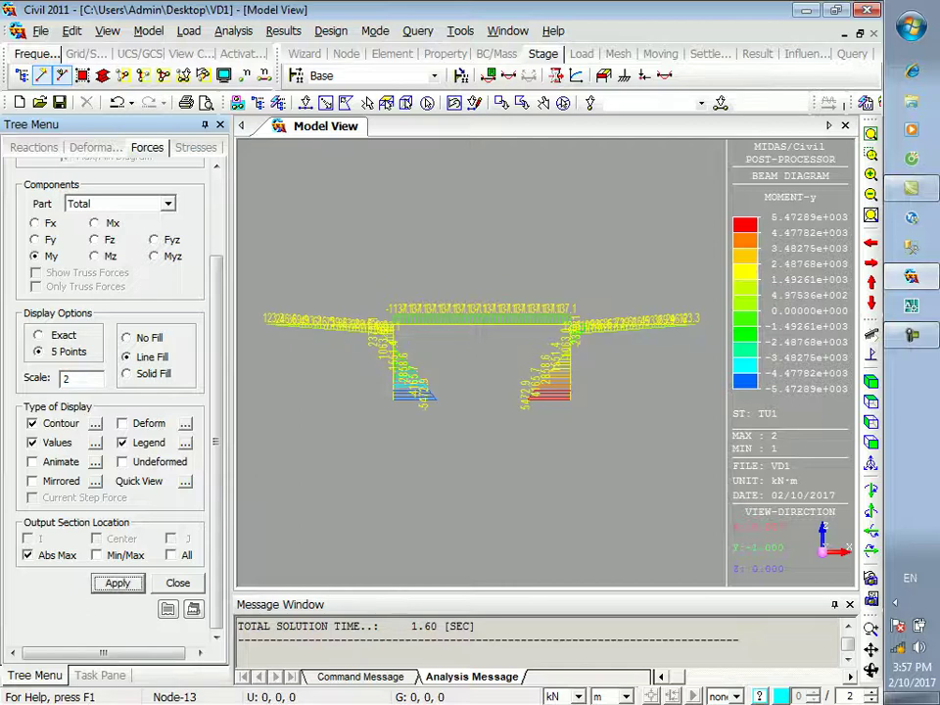
- Display the My beam moment diagram for load case TU2
left_click_drag(217, 441, 216, 355)
left_click(166, 221)
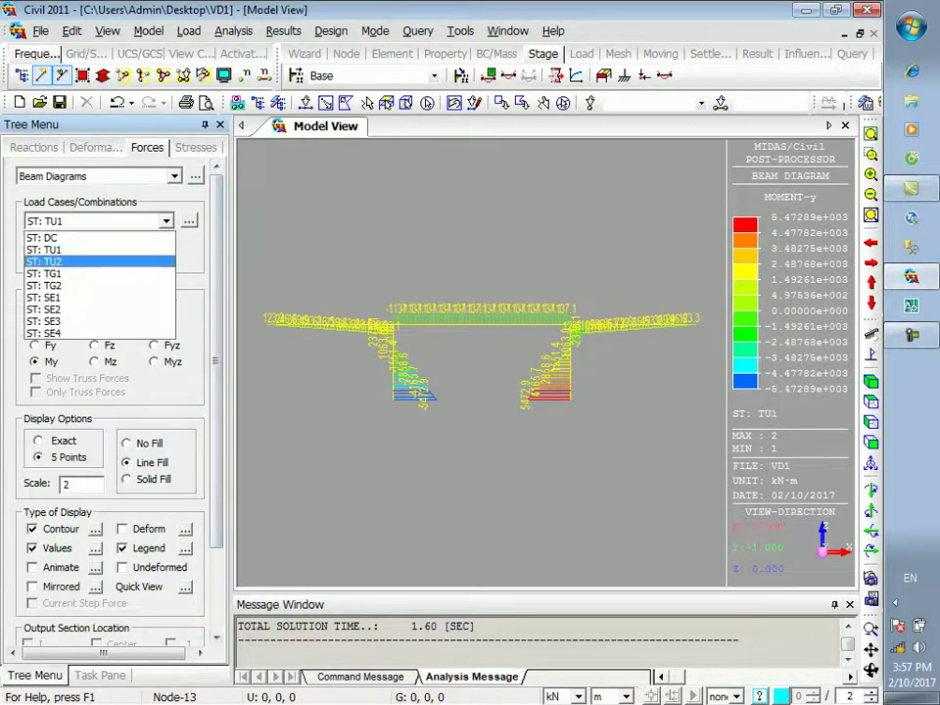
left_click(78, 262)
scroll(108, 392, "down", 3)
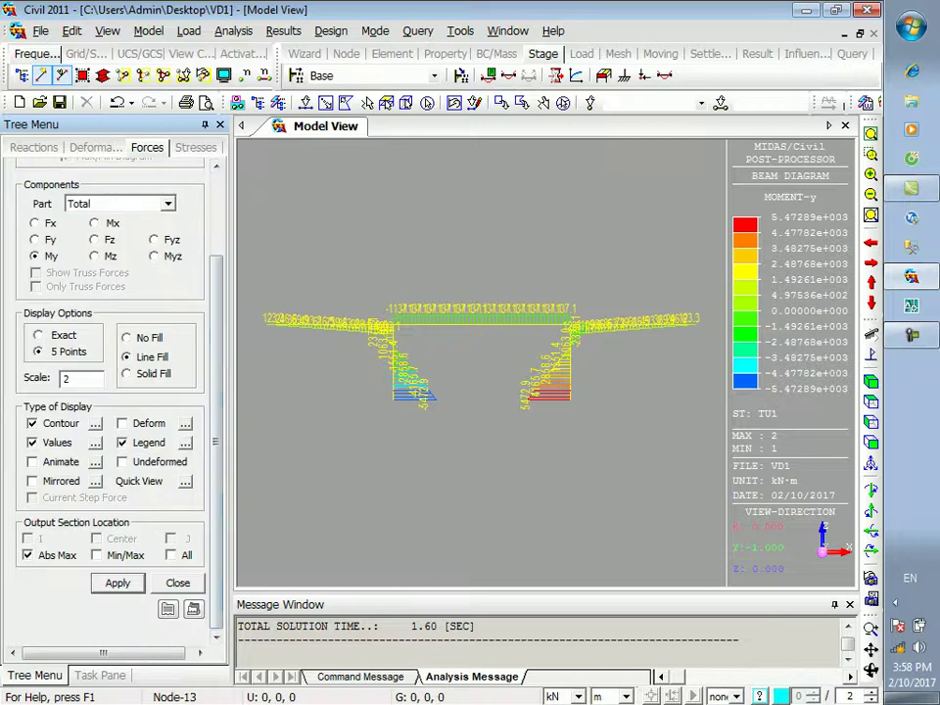
left_click(118, 583)
- Display the My beam moment diagram for load case TG1
scroll(108, 391, "up", 3)
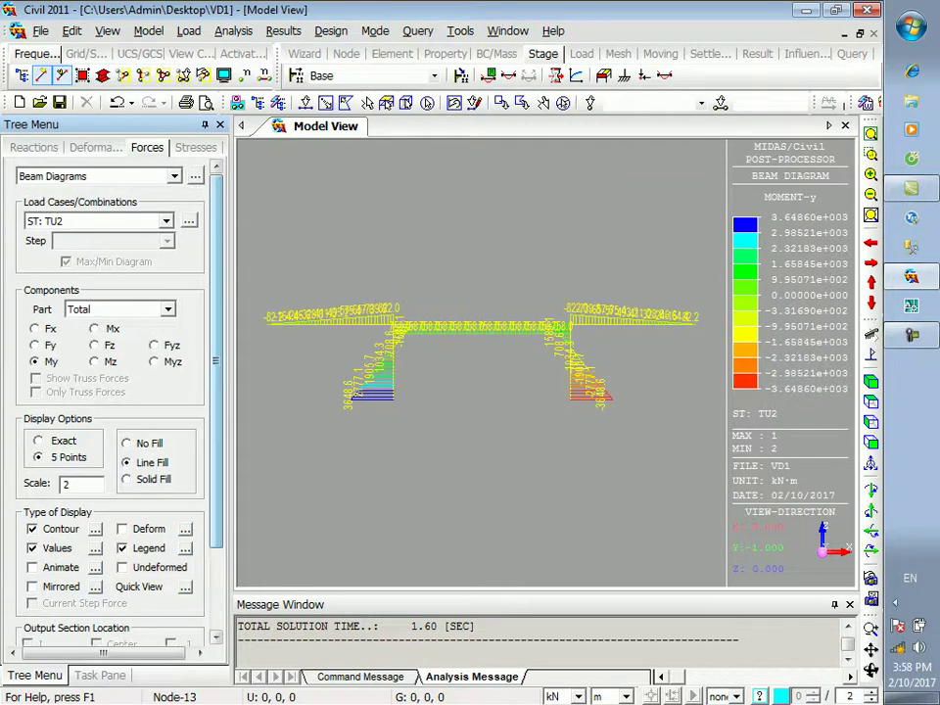
left_click(166, 220)
left_click(98, 273)
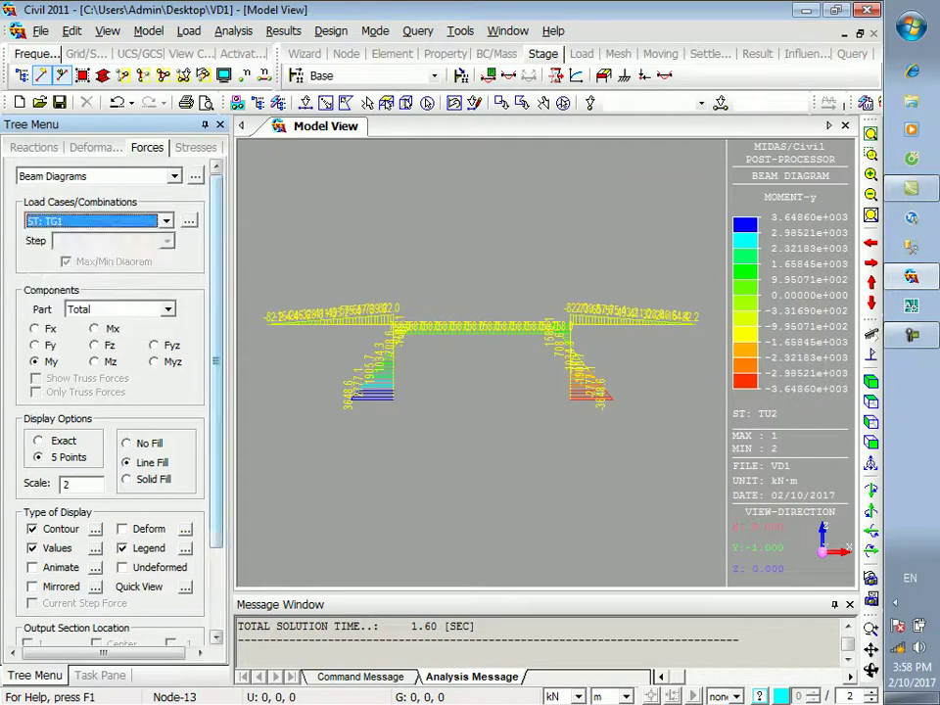
scroll(108, 392, "down", 3)
left_click(117, 583)
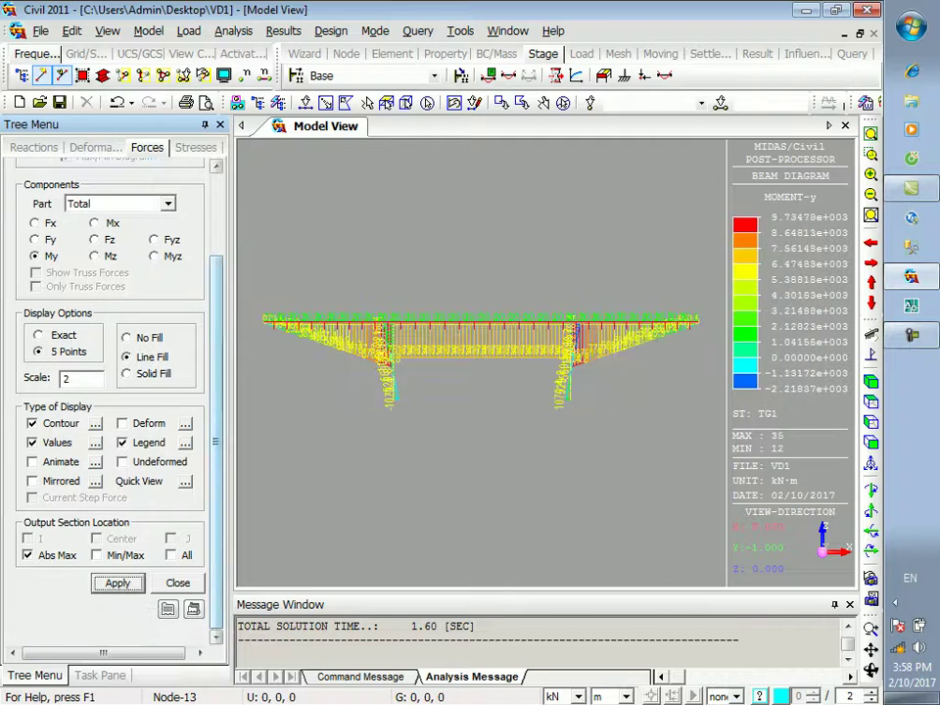
- Display the My beam moment diagram for load case TG2
scroll(107, 391, "up", 3)
left_click(166, 220)
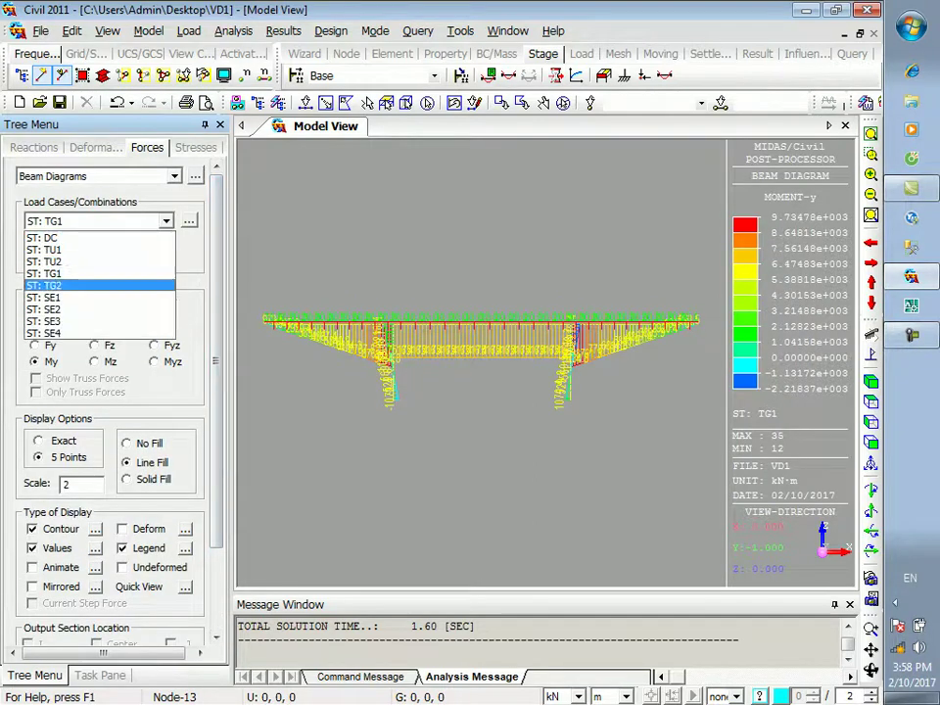
left_click(98, 285)
scroll(108, 392, "down", 3)
left_click(117, 582)
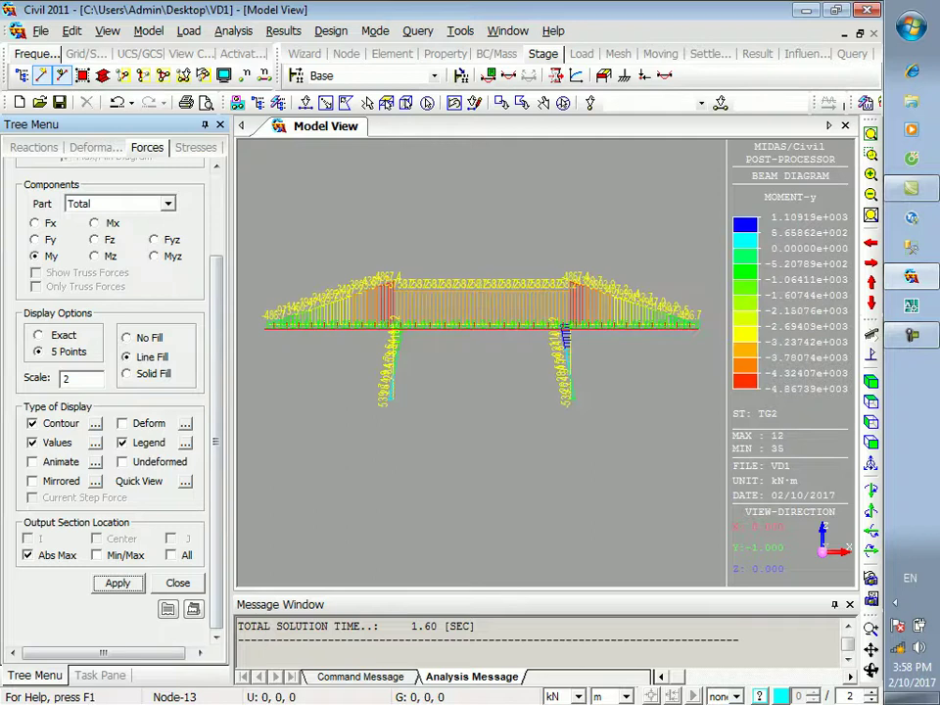
- Display the FXYZ support reaction forces for load case TG2 and for load case DC
scroll(108, 392, "up", 3)
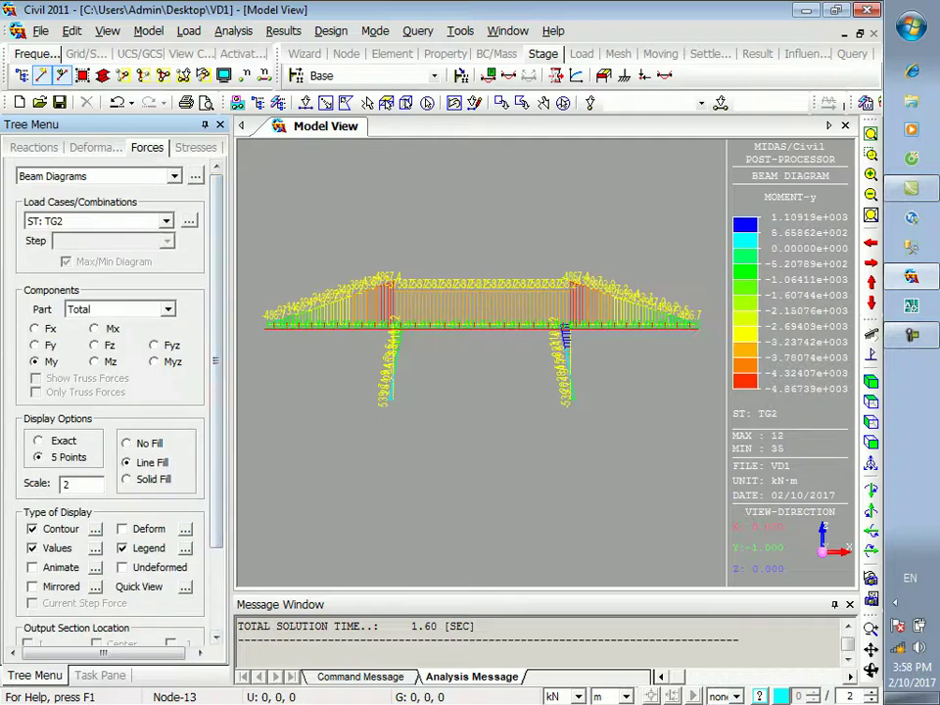
left_click(283, 30)
mouse_move(313, 99)
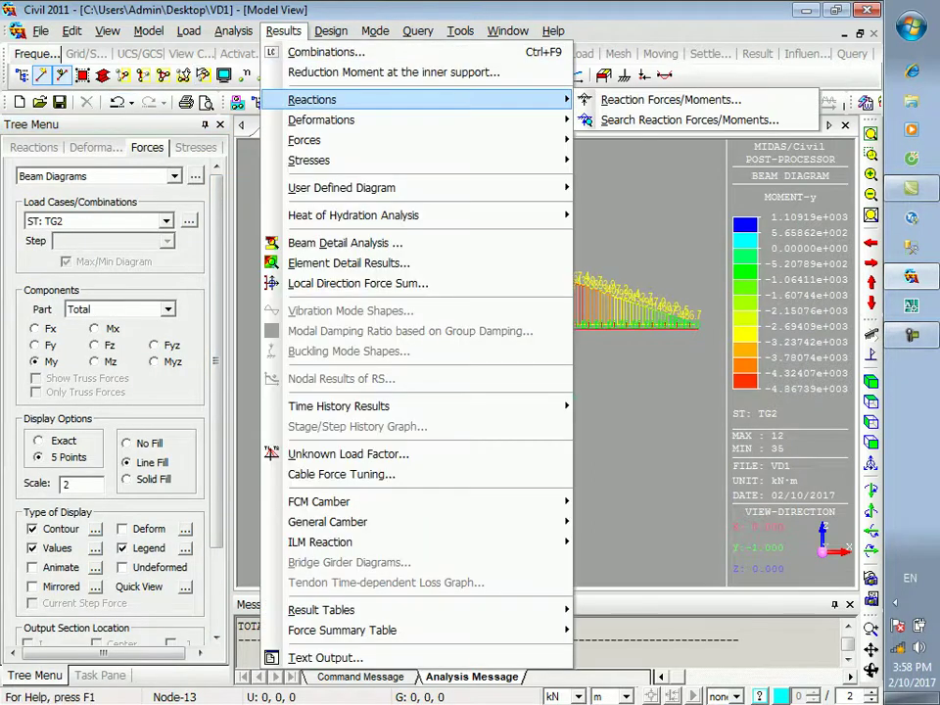
left_click(671, 98)
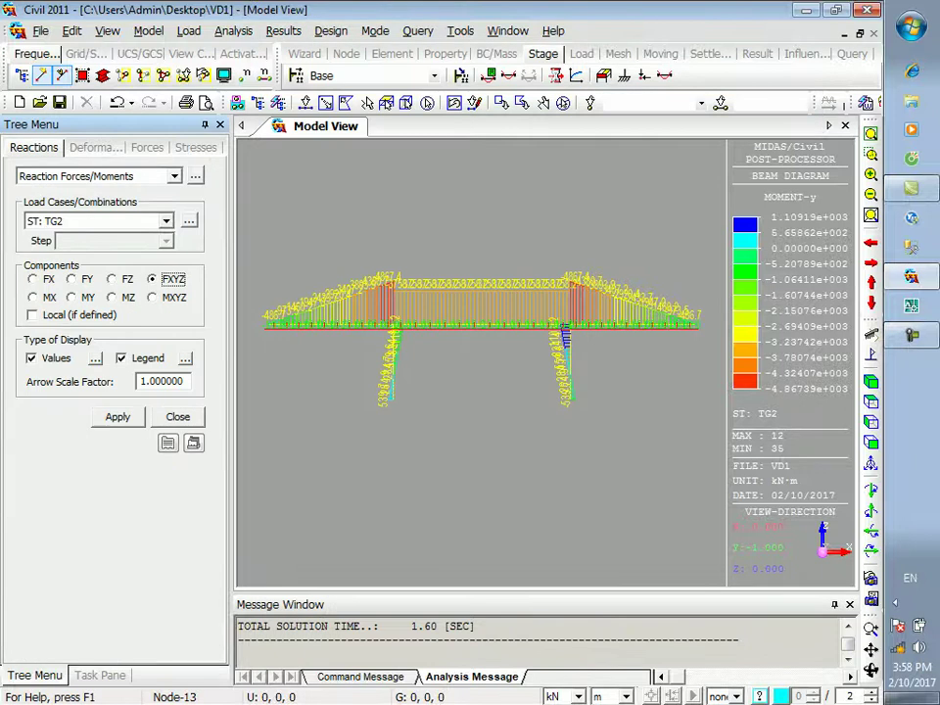
left_click(117, 417)
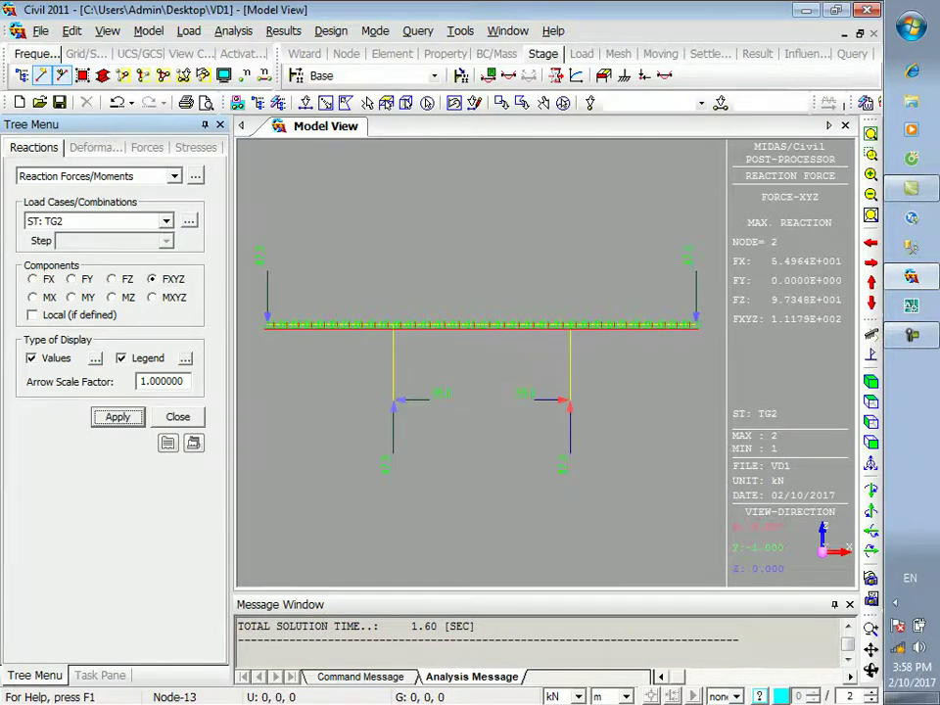
left_click(166, 221)
left_click(47, 238)
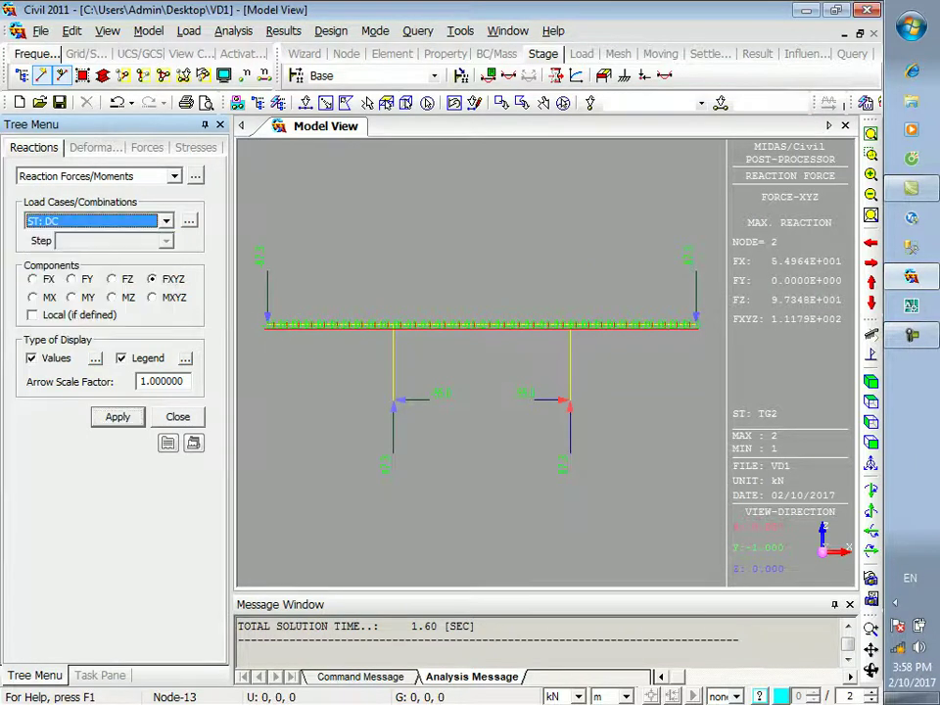
- Display the DXYZ deformed shape for load case DC, overlaid with the undeformed shape
left_click(282, 31)
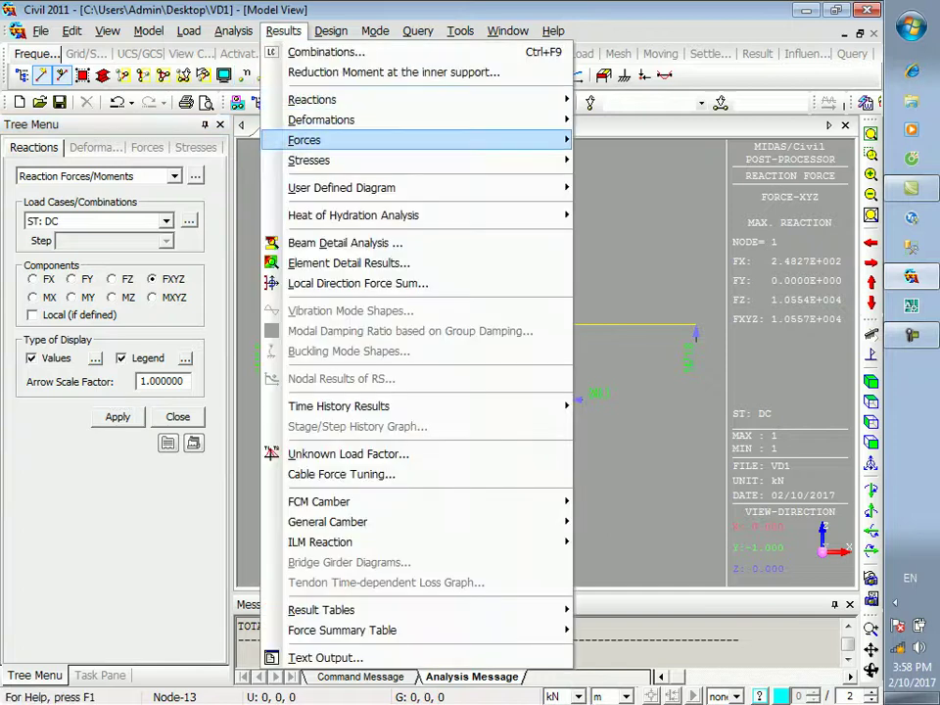
left_click(651, 177)
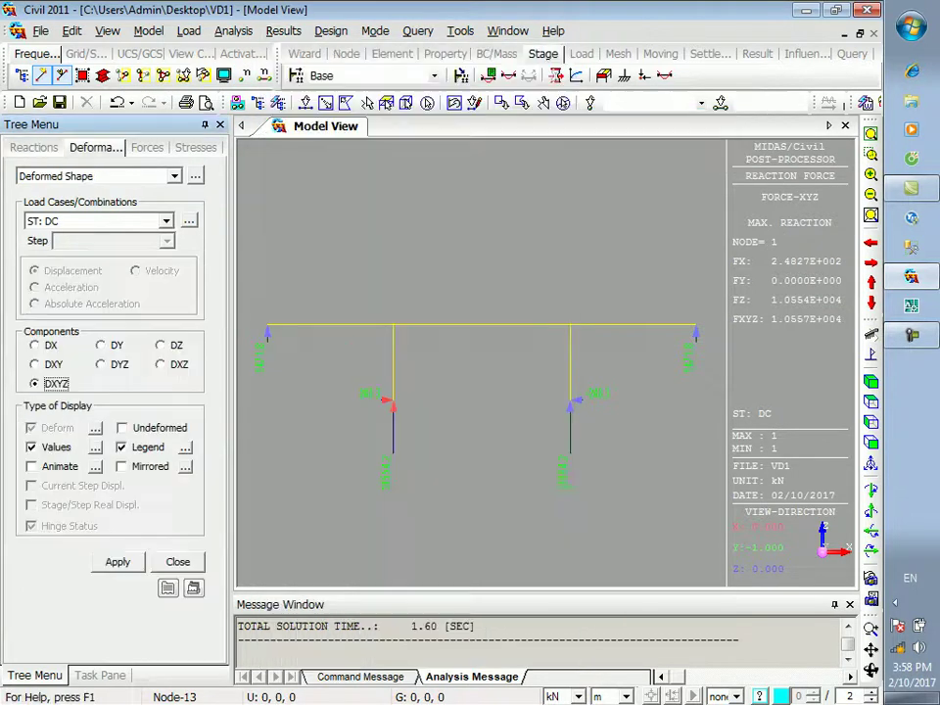
left_click(117, 561)
left_click(122, 427)
left_click(118, 561)
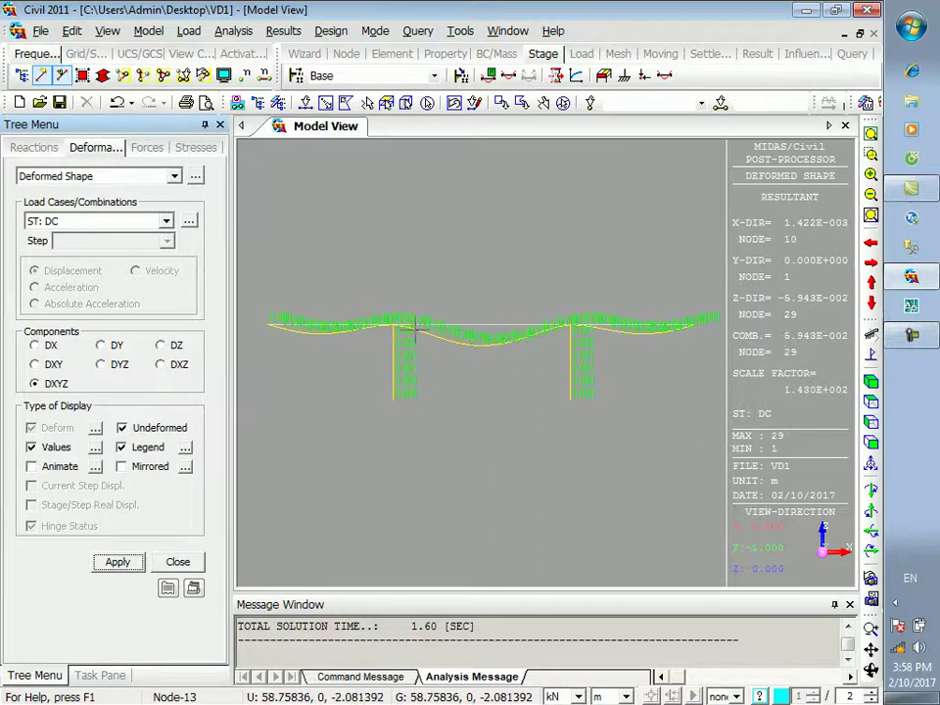
- Display the DXYZ deformed shape for load cases TU1 and TU2
left_click(167, 221)
left_click(118, 250)
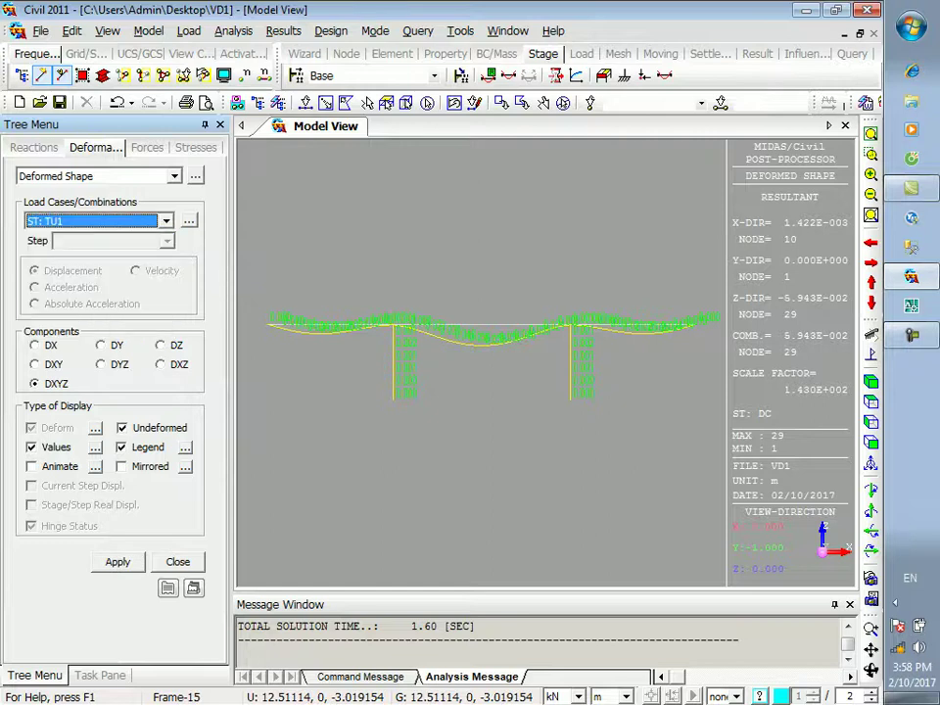
left_click(117, 561)
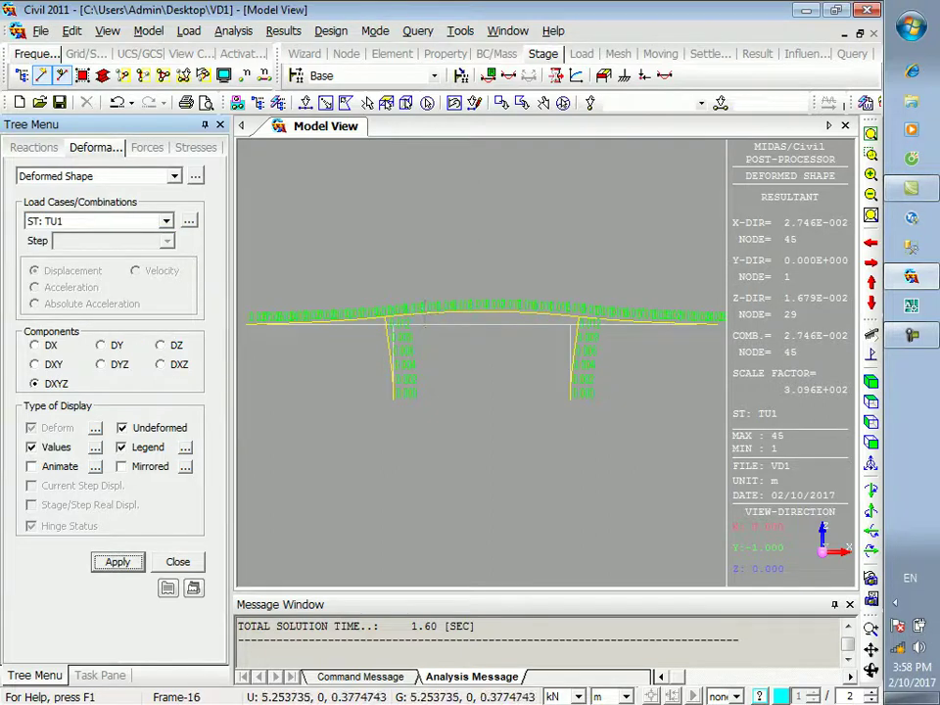
left_click(166, 222)
left_click(58, 261)
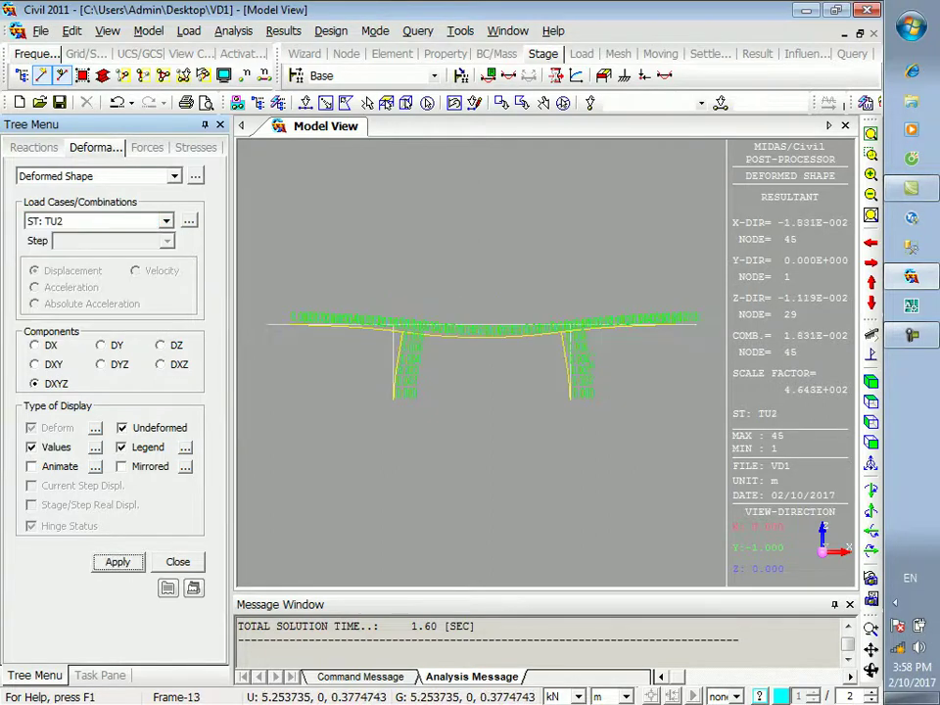
- Display the DXYZ deformed shape for load case TG1, and close the deformation settings
left_click(98, 220)
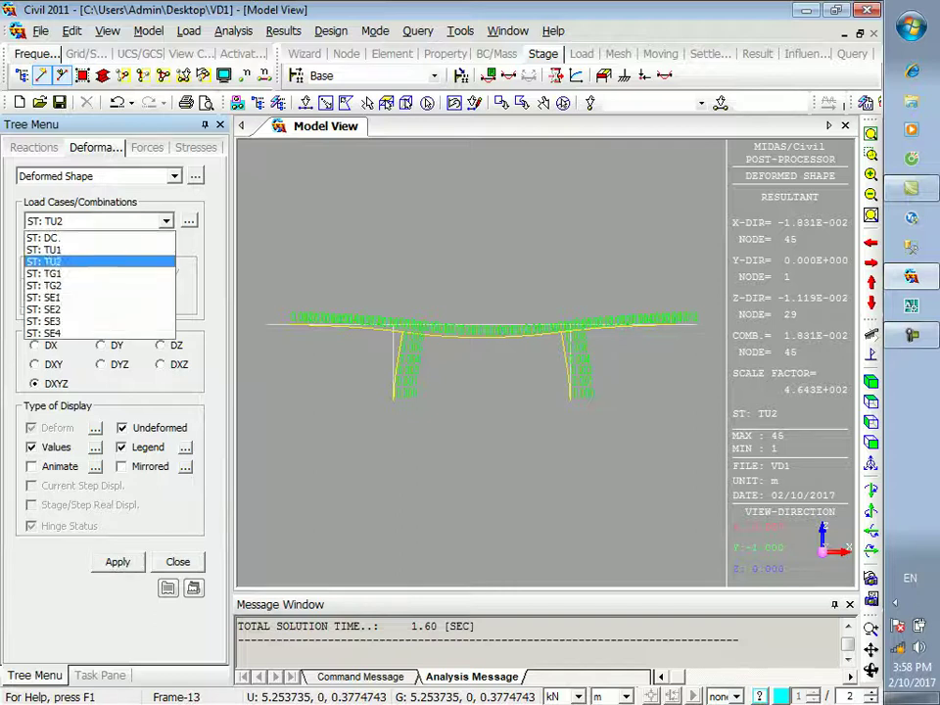
left_click(59, 271)
left_click(118, 562)
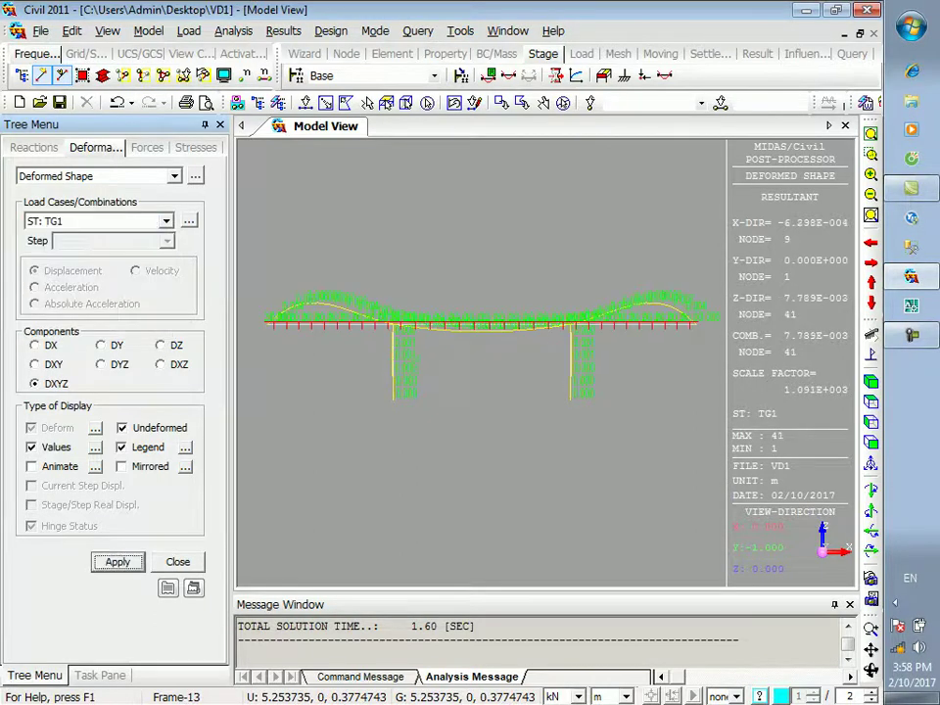
left_click(177, 561)
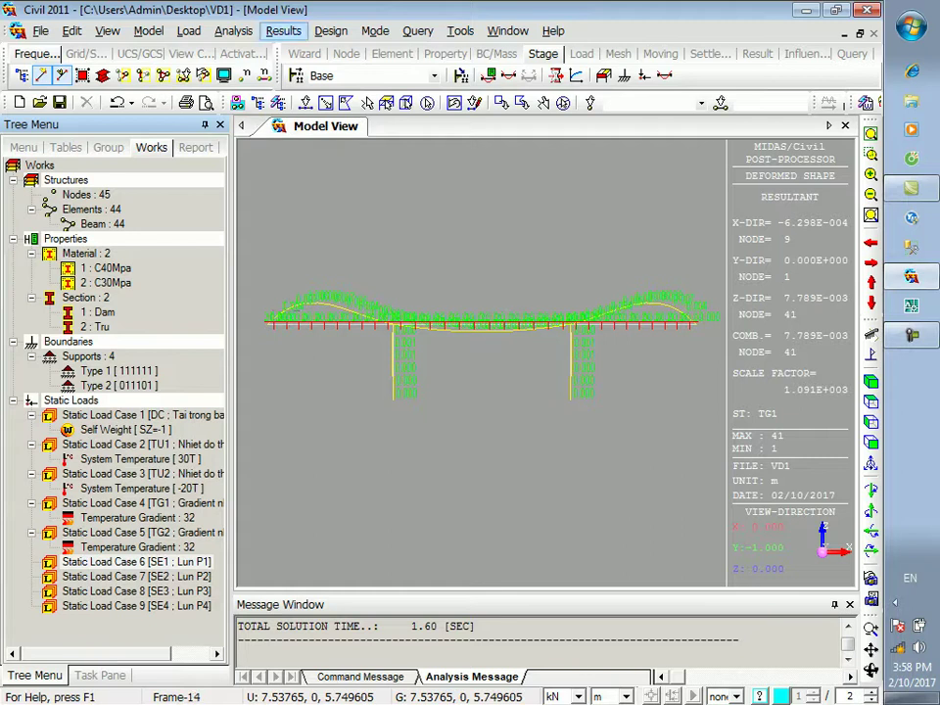
- Generate the reaction results table for nodes 1to45 with load cases DC, TU1, TU2, TG1, TG2 and SE1 through SE4
left_click(283, 30)
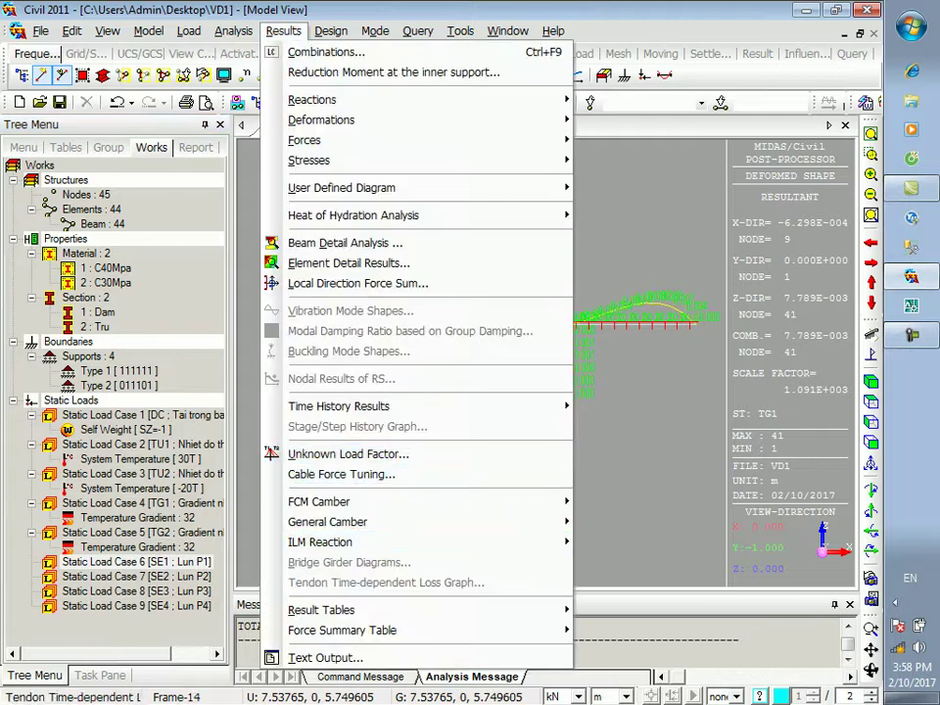
mouse_move(321, 609)
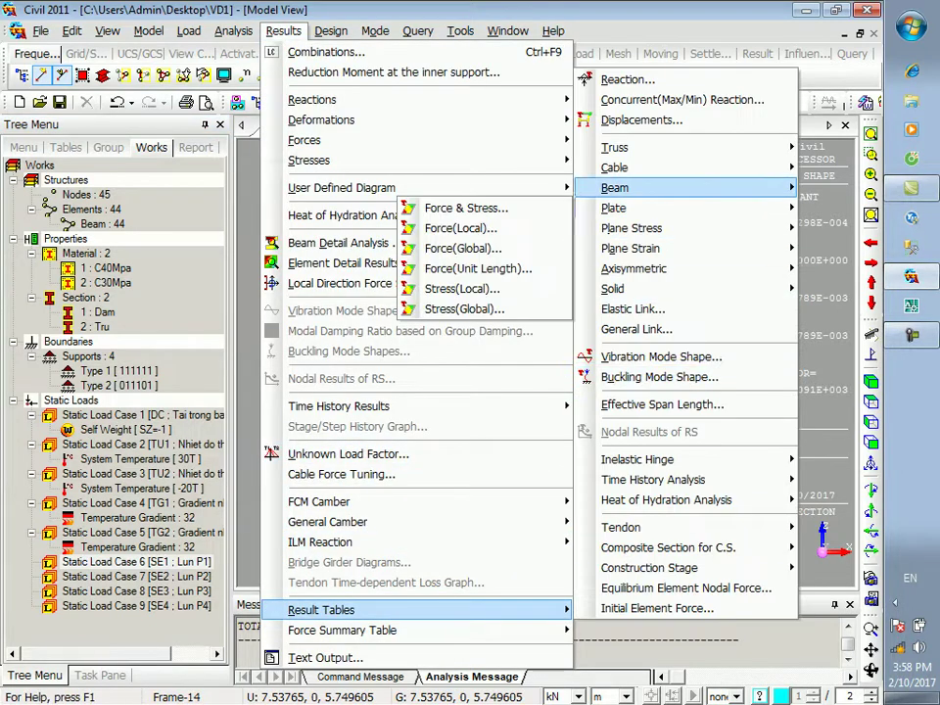
left_click(628, 79)
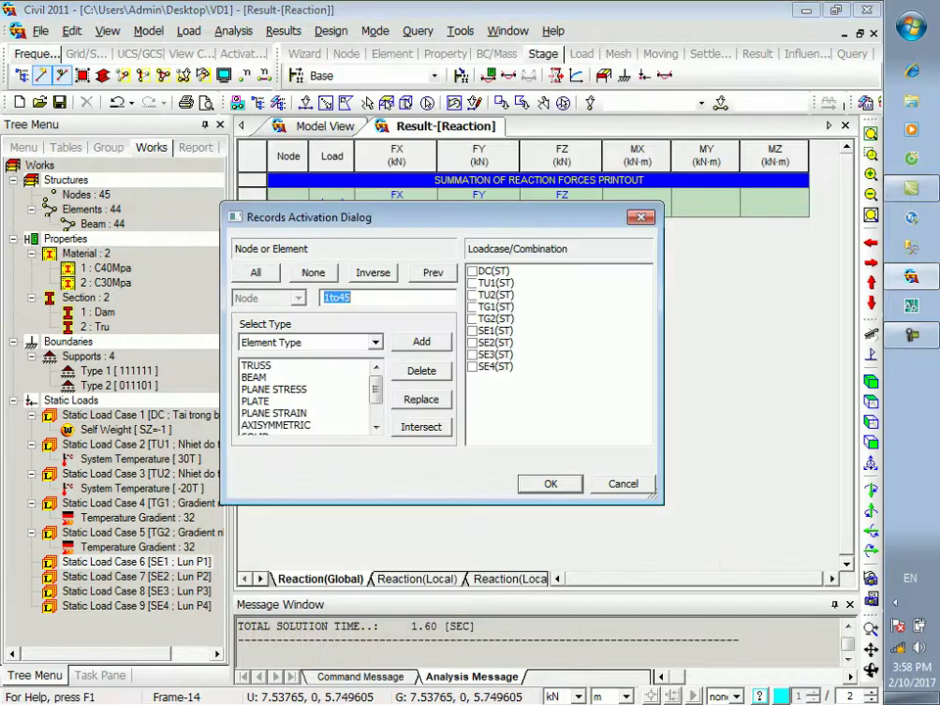
left_click(472, 295)
left_click(472, 283)
left_click(472, 306)
left_click_drag(472, 319, 472, 329)
left_click(472, 331)
left_click(471, 343)
left_click(472, 354)
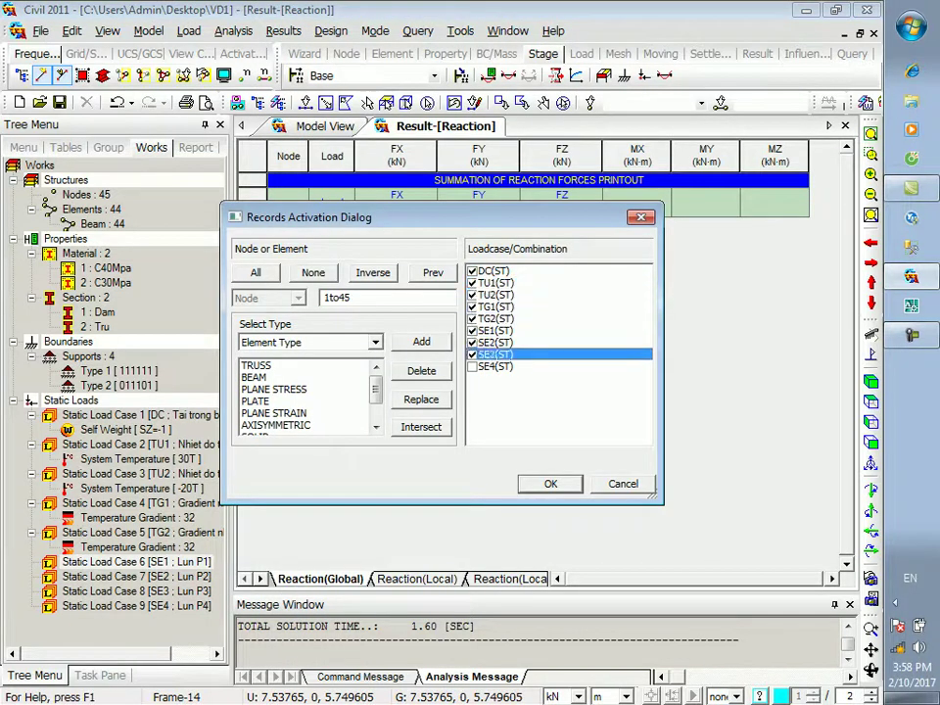
left_click(471, 366)
left_click(550, 483)
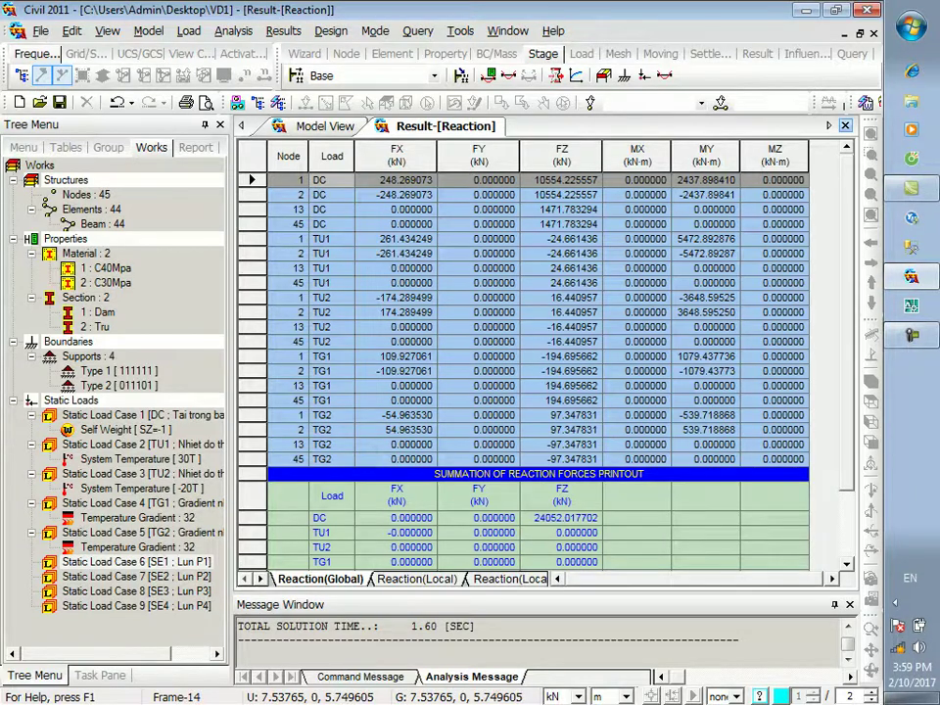
- Close the reaction table and generate the displacement results table for nodes 1to45 under load case DC
left_click(873, 33)
left_click(283, 32)
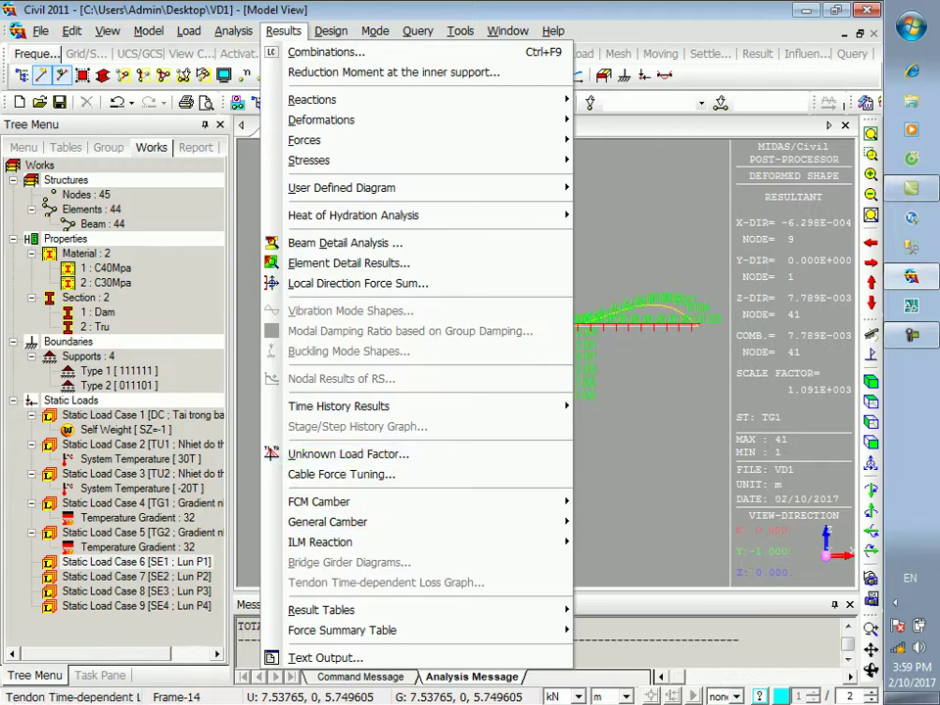
mouse_move(321, 609)
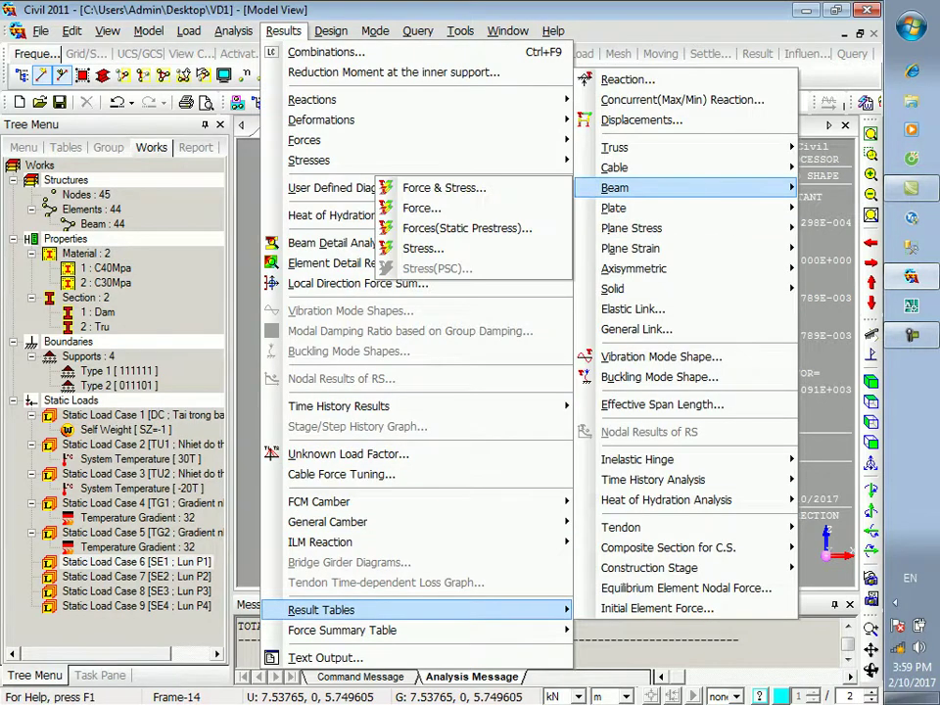
left_click(641, 119)
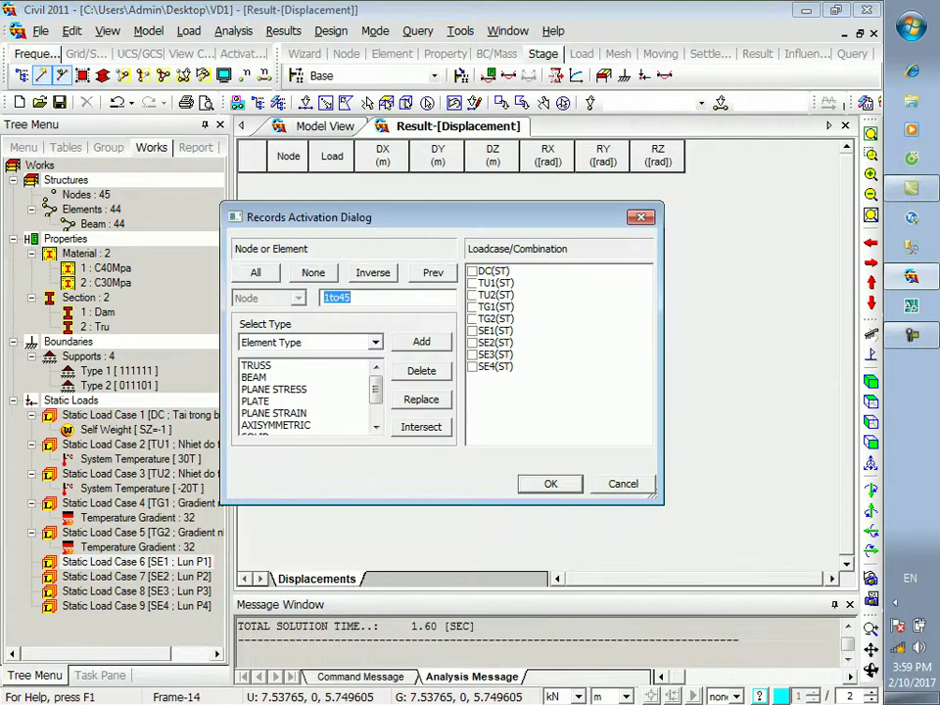
left_click(472, 271)
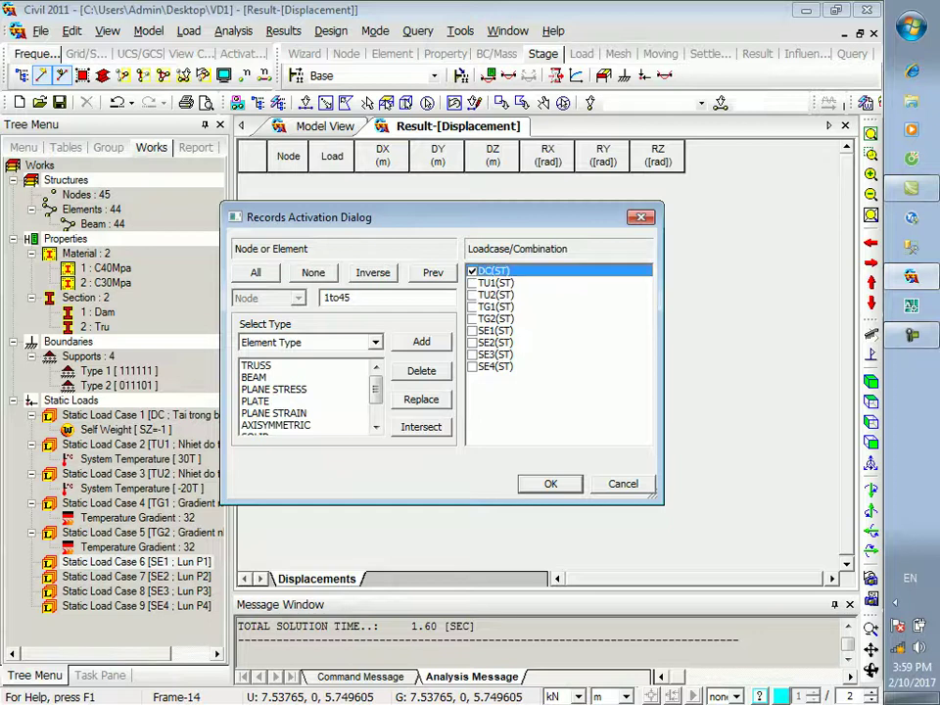
left_click(550, 484)
- Examine the DZ displacements node by node for load case DC, and close the displacement table
left_click(383, 194)
left_click(492, 194)
left_click(492, 209)
left_click(493, 224)
key("Down")
key("Down")
key("Down")
key("Down")
key("Down")
key("Down")
key("Down")
key("Down")
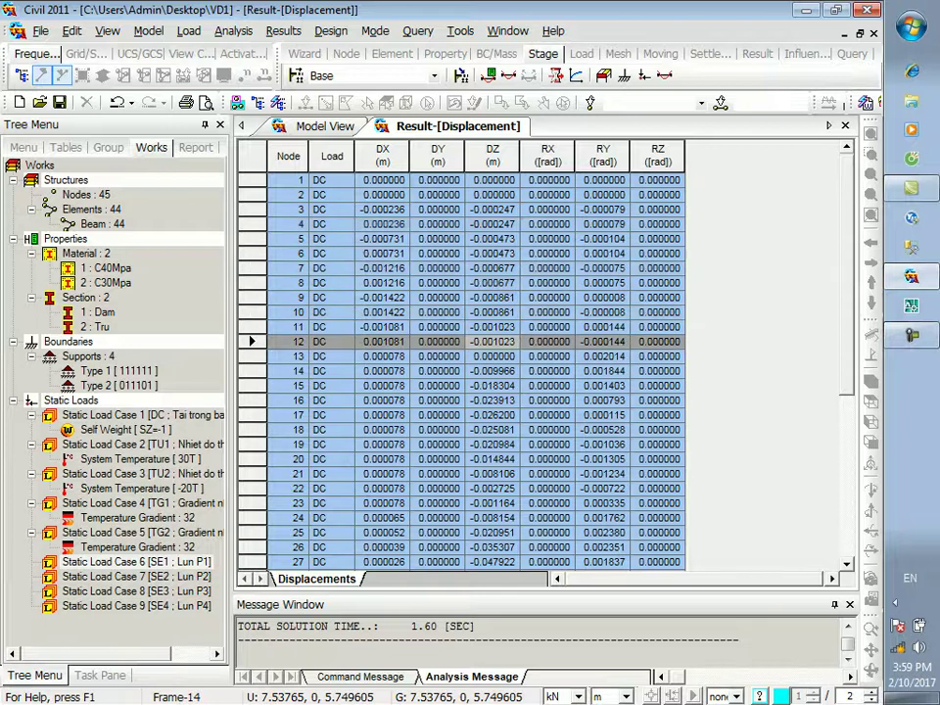
key("Down")
left_click(845, 125)
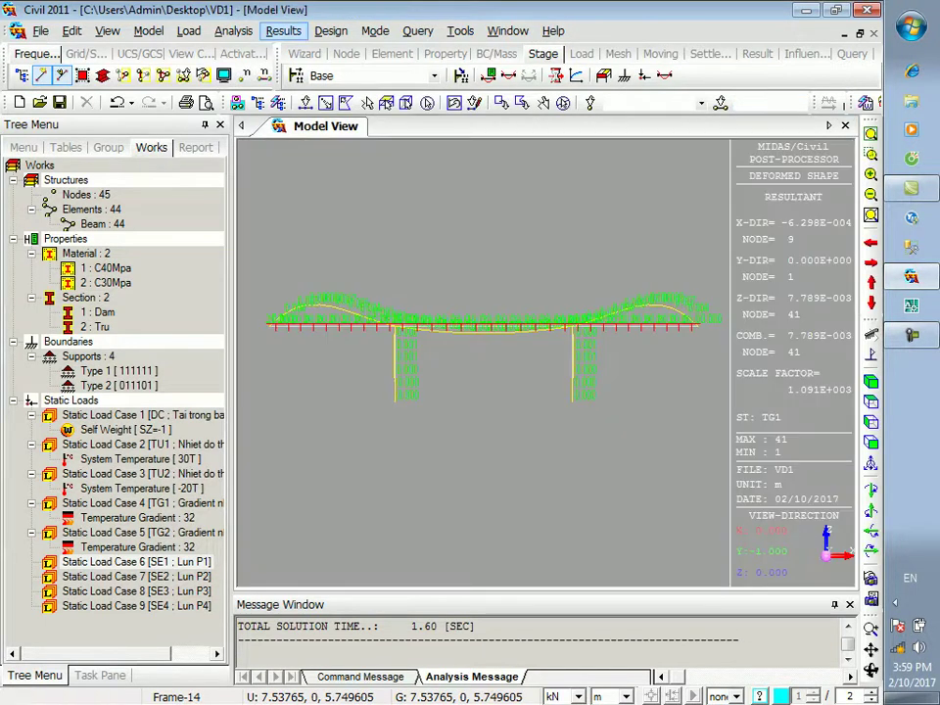
- Generate the beam force table for elements 1to44 under load case DC at parts i, 1/4, 2/4, 3/4 and j
left_click(283, 30)
mouse_move(323, 608)
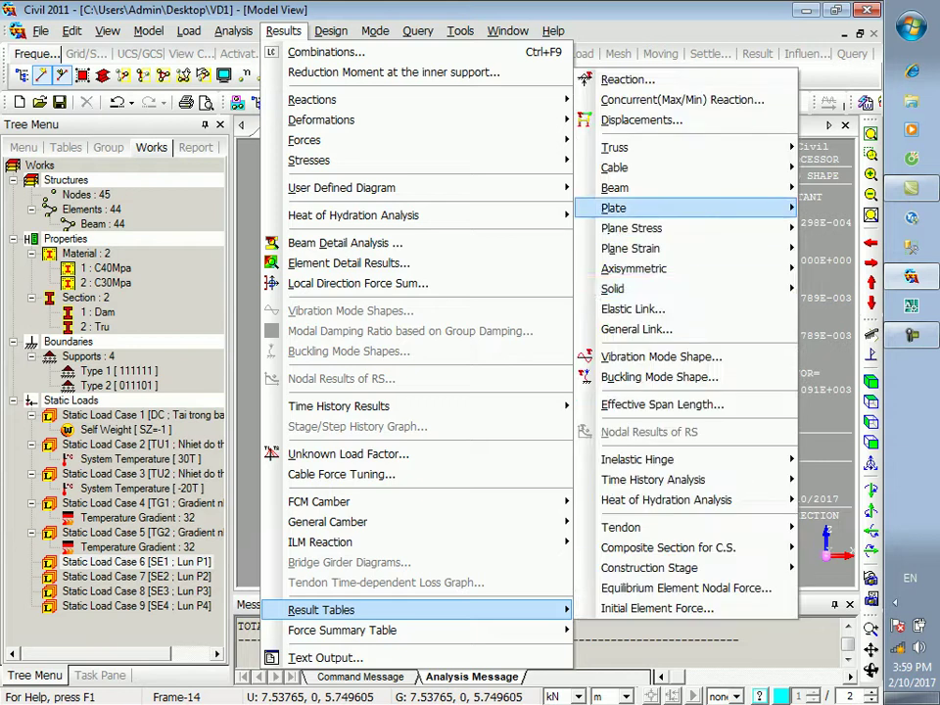
mouse_move(615, 187)
left_click(421, 207)
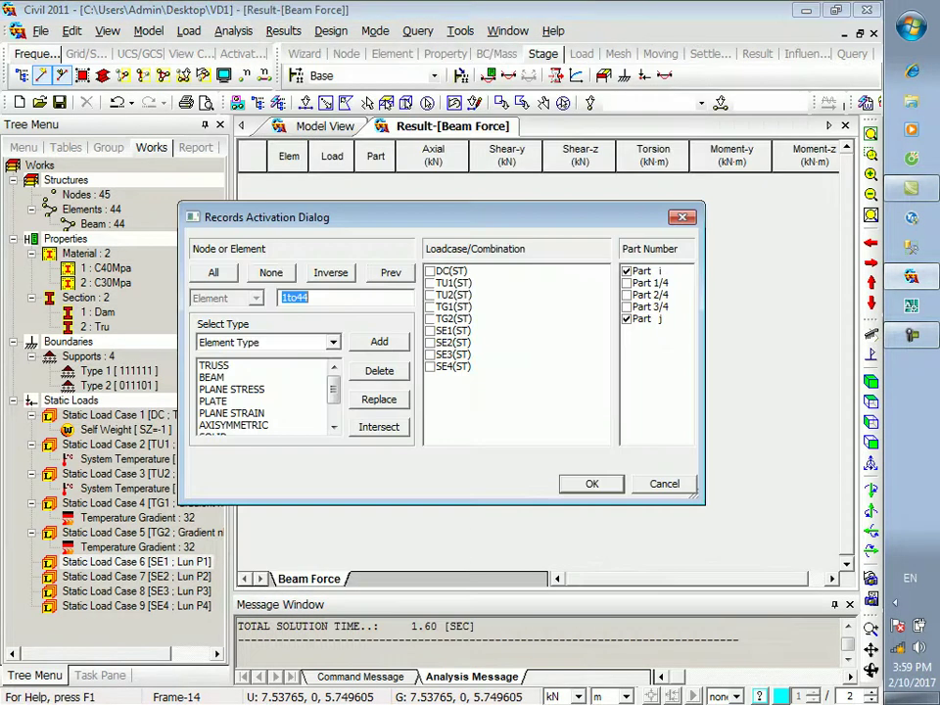
left_click(431, 271)
left_click(627, 283)
left_click(627, 294)
left_click(626, 306)
left_click(591, 483)
- Examine the Shear-z and Moment-y values along the beam elements, and close the beam force table
left_click(579, 269)
left_click(730, 283)
scroll(730, 283, "down", 6)
scroll(731, 283, "down", 5)
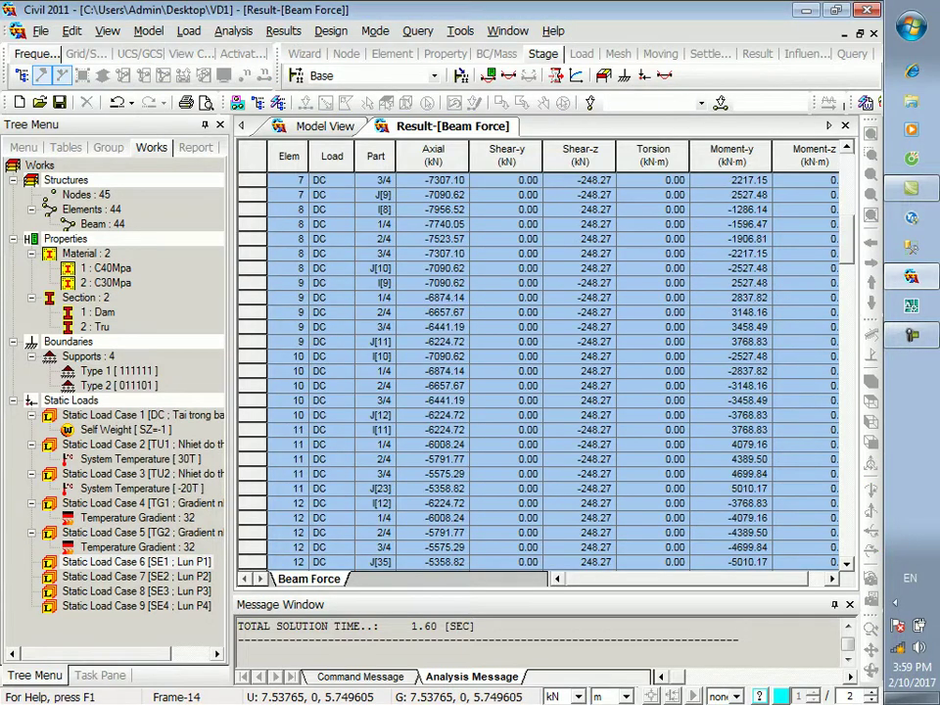
left_click(845, 125)
- Generate the beam stress table for elements 1to44 under DC at parts i, 1/4, 2/4, 3/4 and j, look through it, and close it
left_click(283, 30)
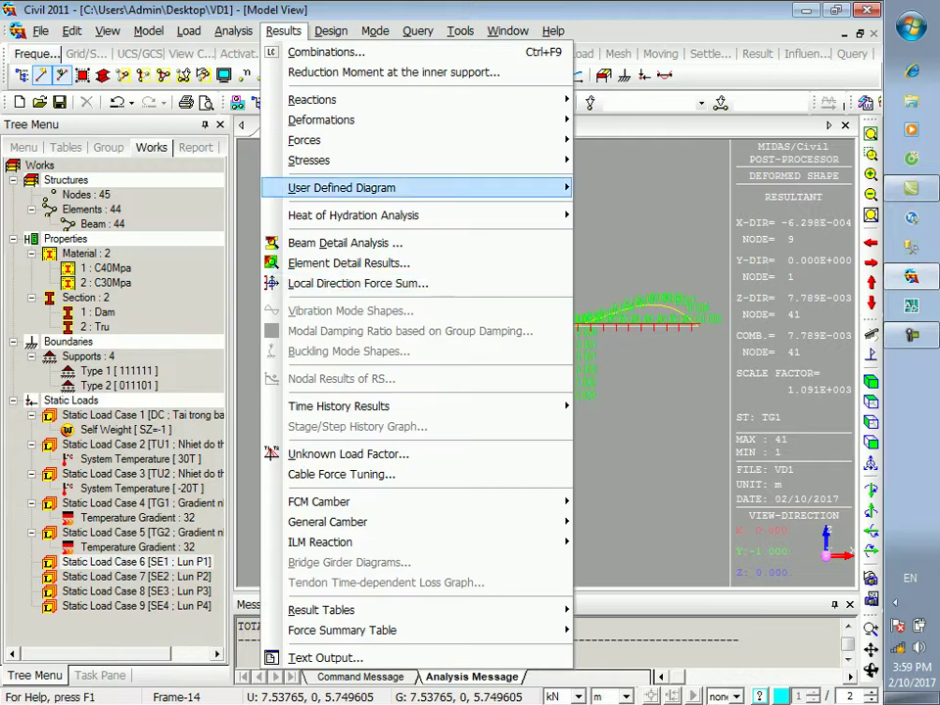
mouse_move(323, 609)
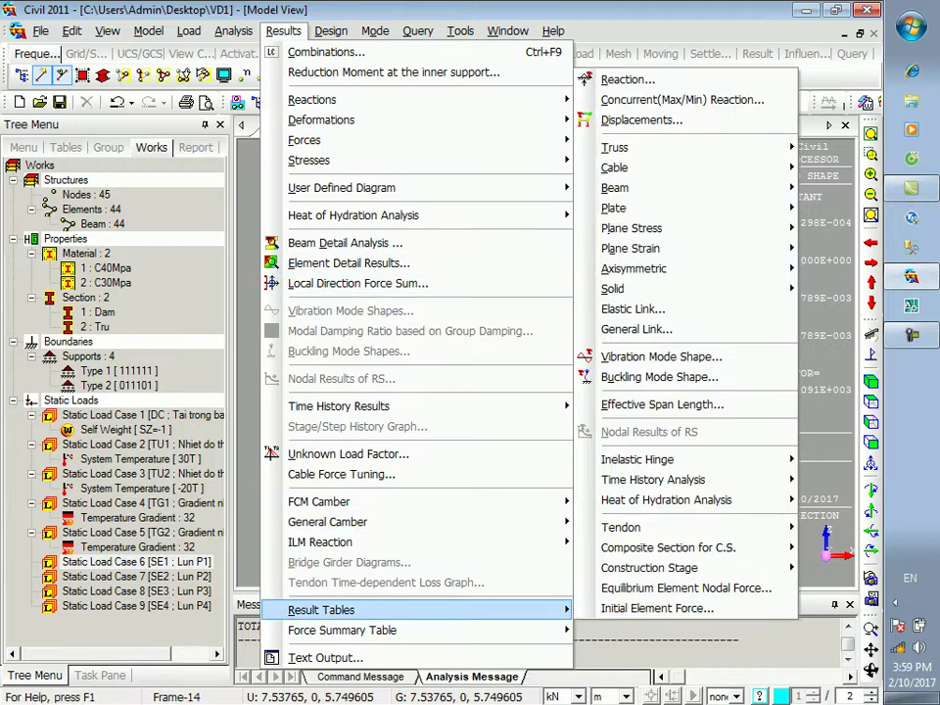
mouse_move(617, 187)
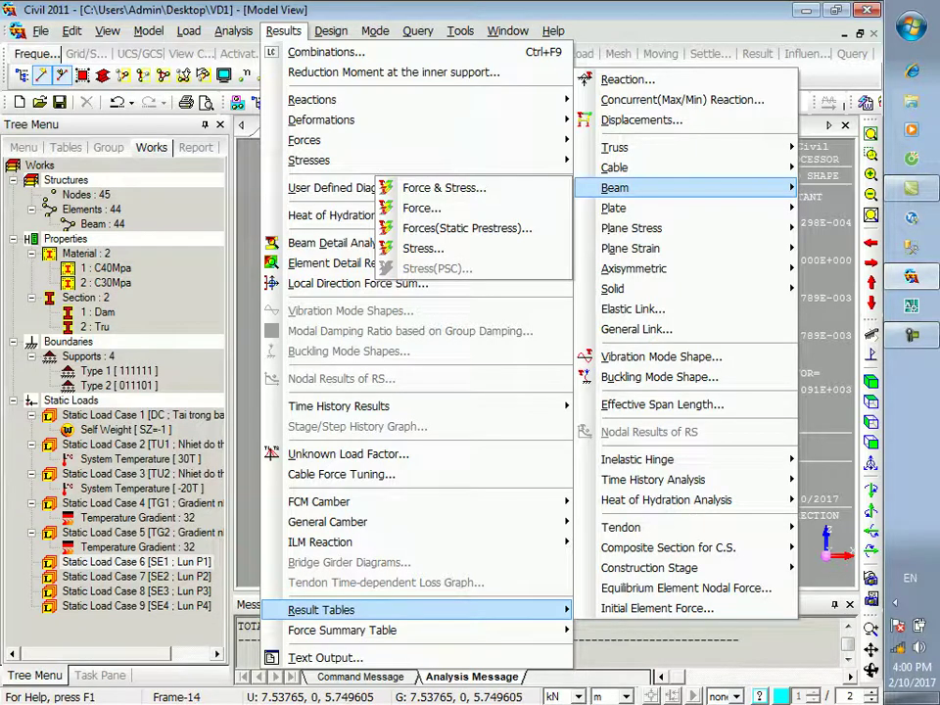
left_click(423, 247)
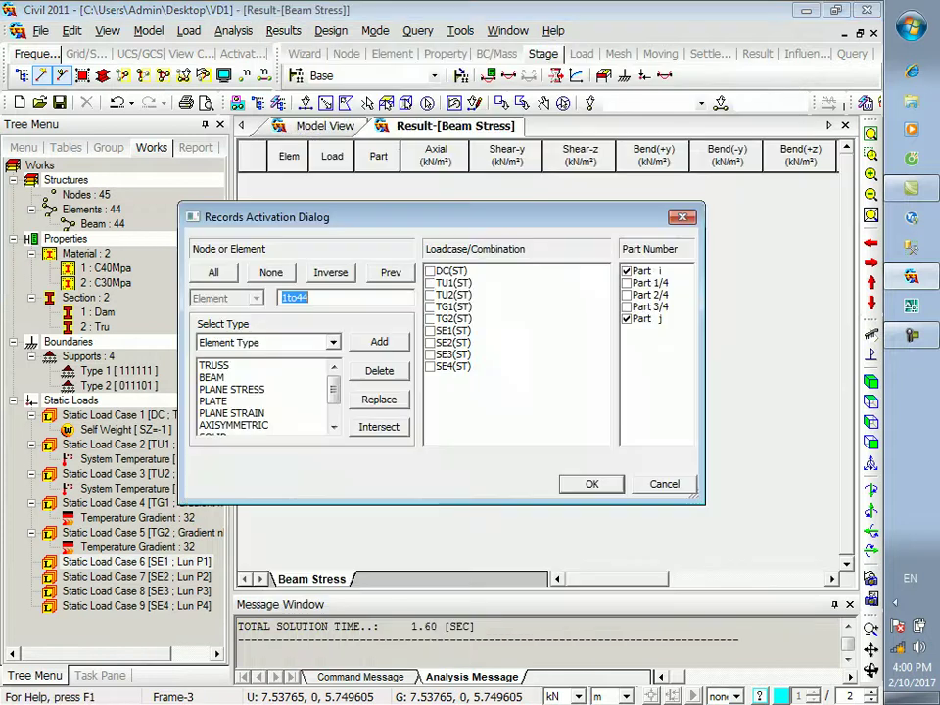
left_click(431, 271)
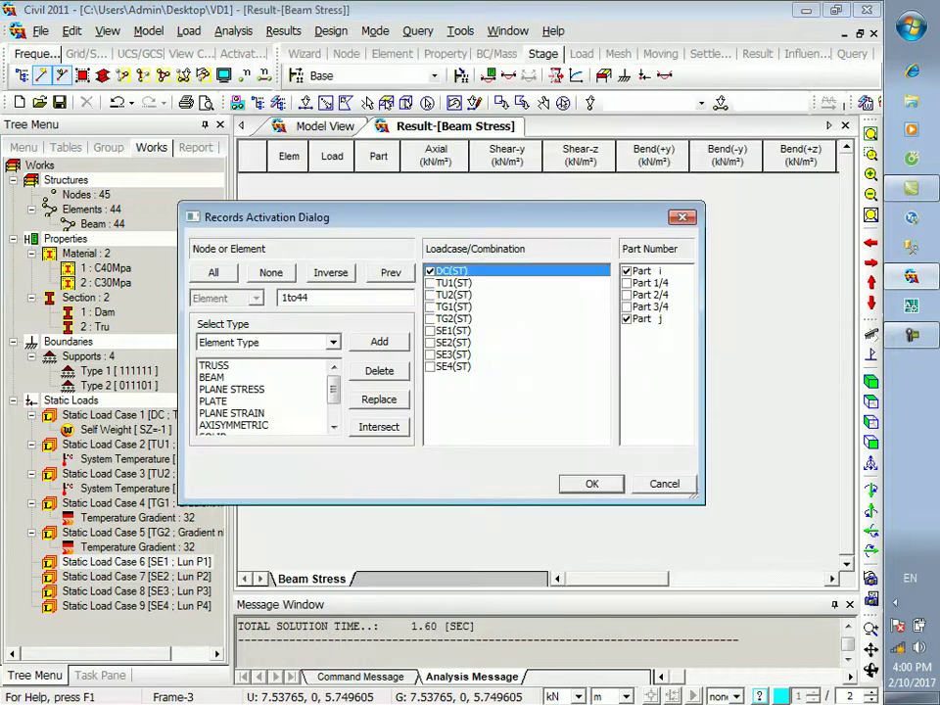
left_click(626, 283)
left_click(626, 294)
left_click(626, 306)
left_click(592, 484)
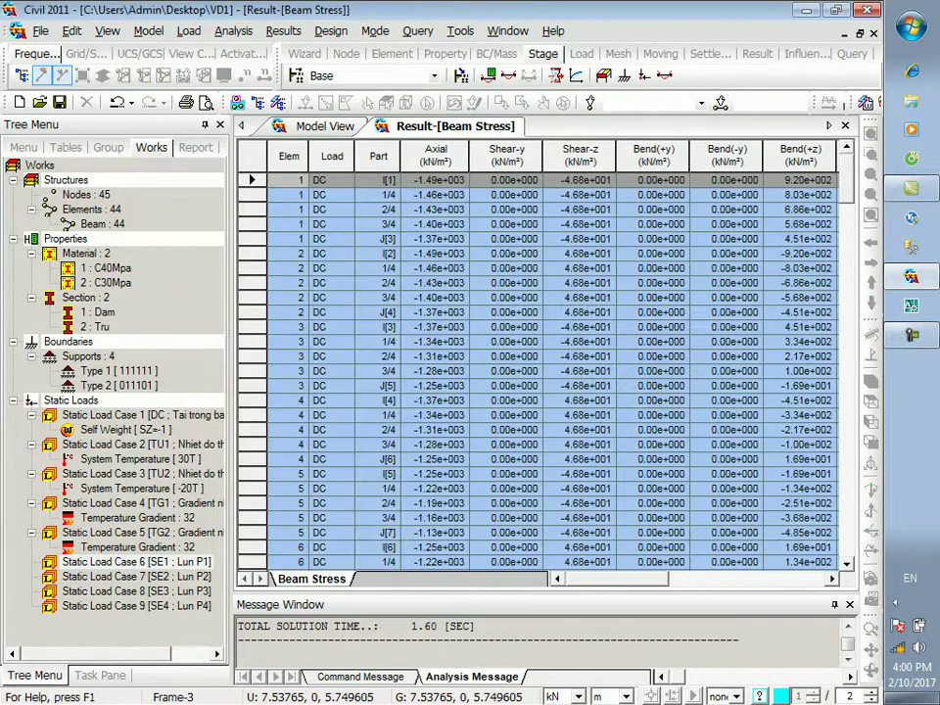
scroll(543, 372, "down", 9)
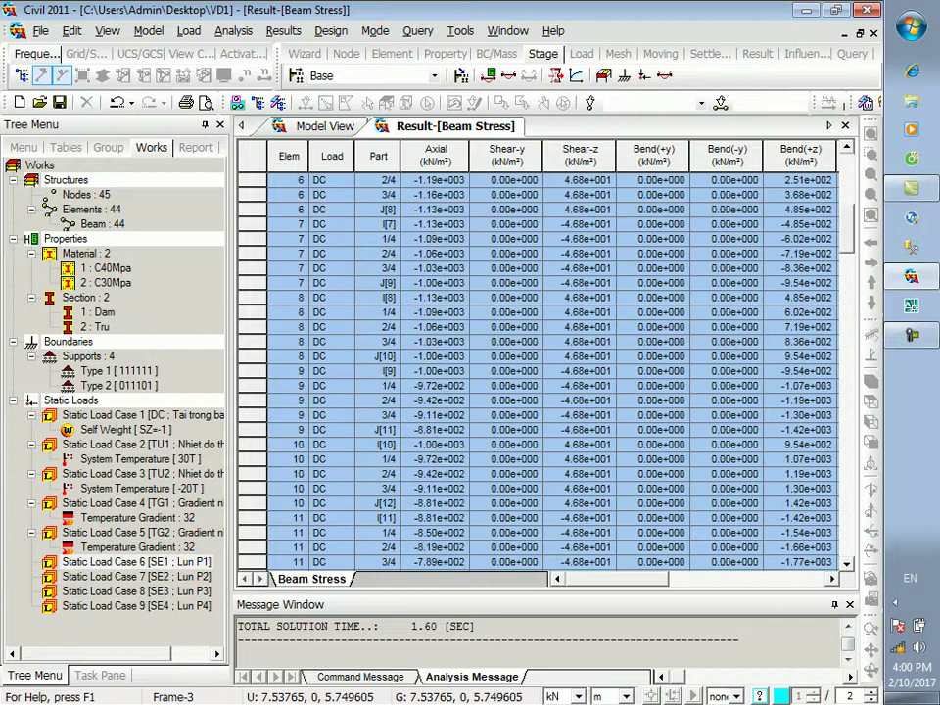
left_click(845, 126)
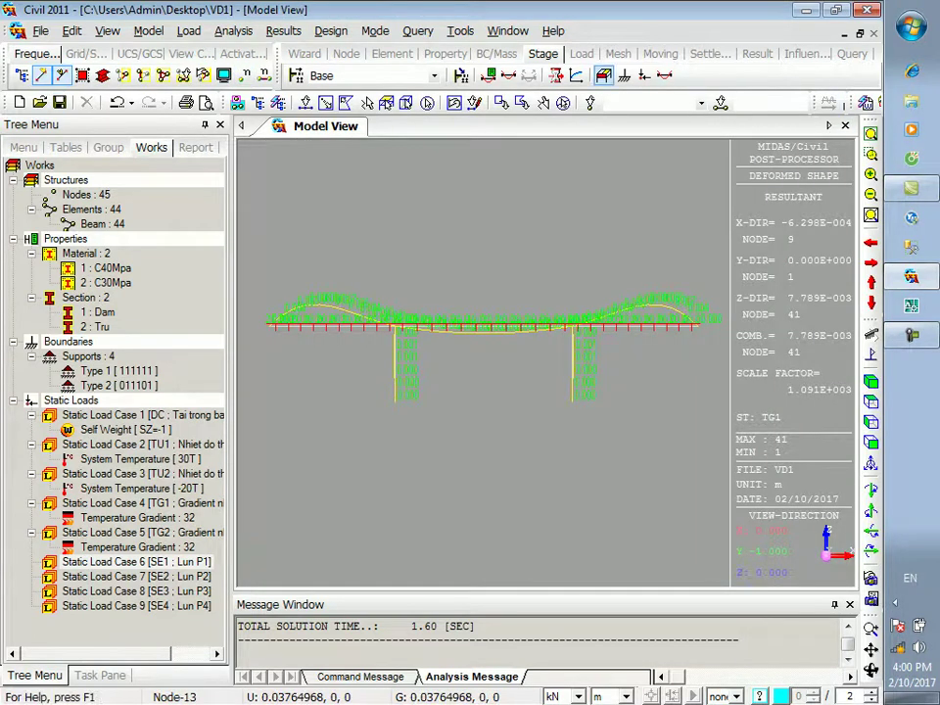
- Return the model from the post-processing results to preprocessing mode
left_click(418, 31)
mouse_move(375, 30)
left_click(431, 51)
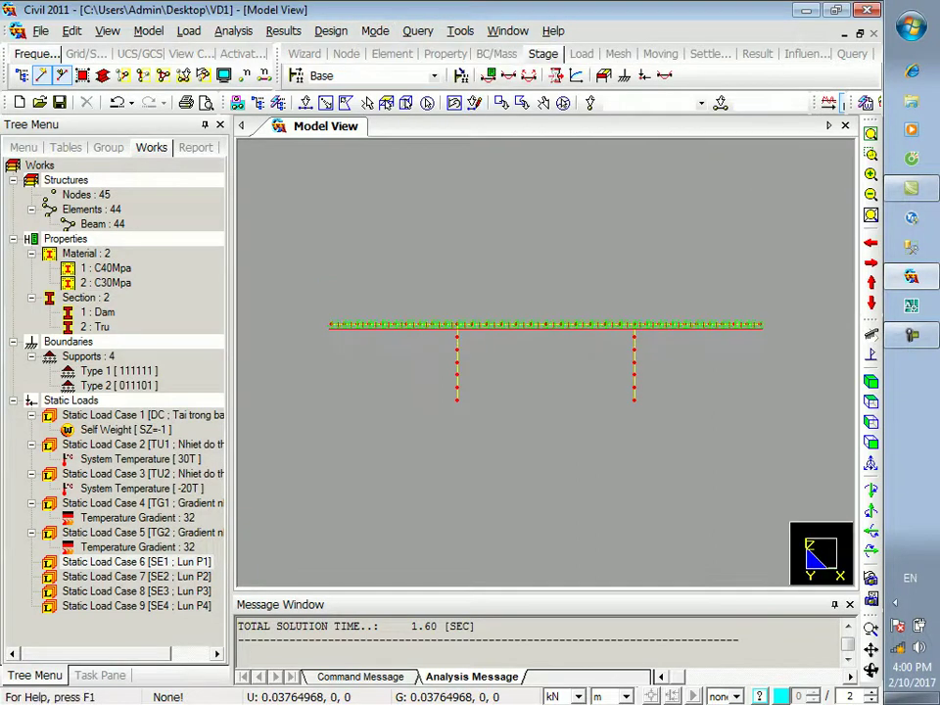
left_click(871, 134)
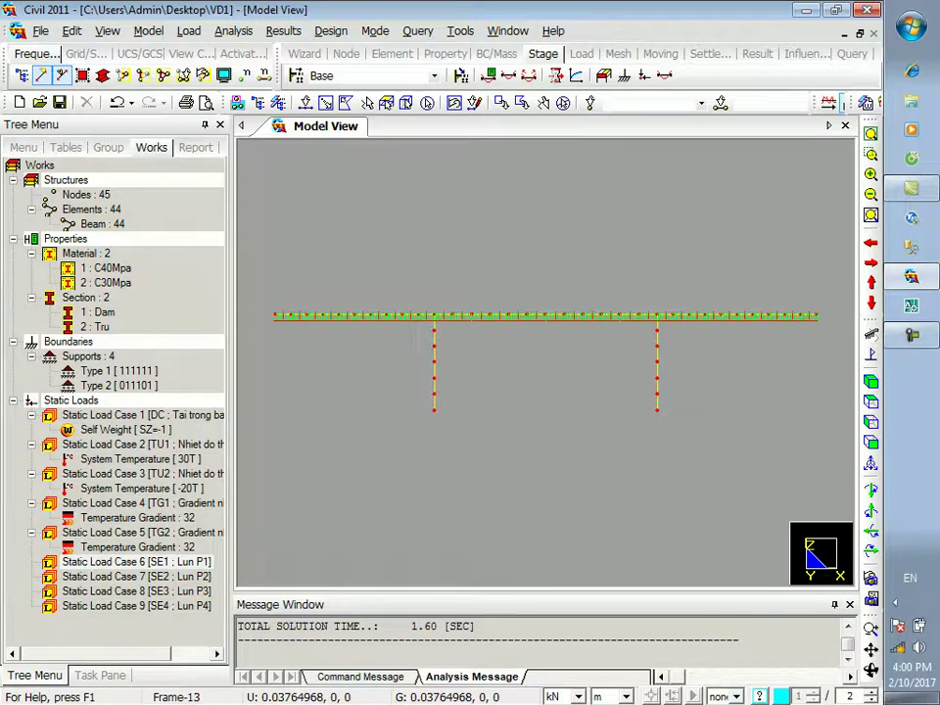
- Start specified displacements of supports for load case SE1 and select node 13 at the girder's left end
left_click(188, 30)
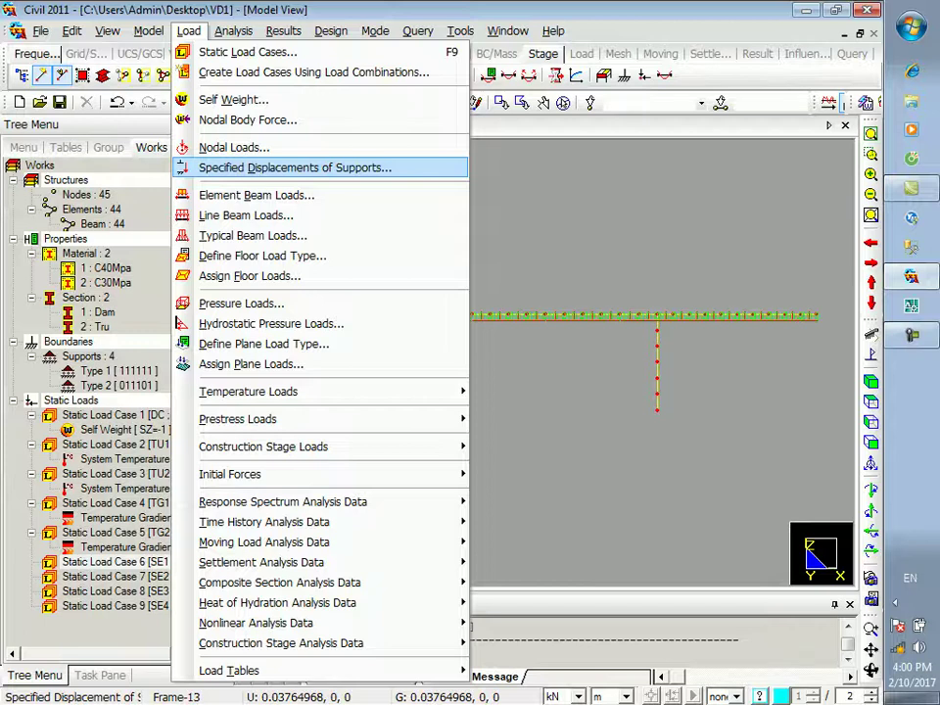
left_click(295, 168)
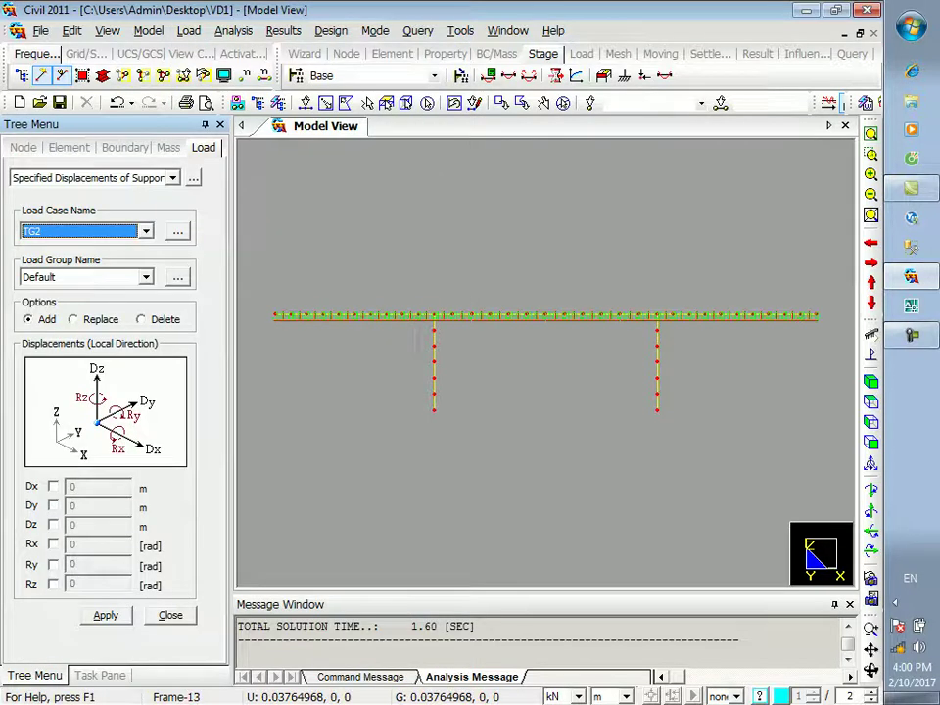
left_click(146, 231)
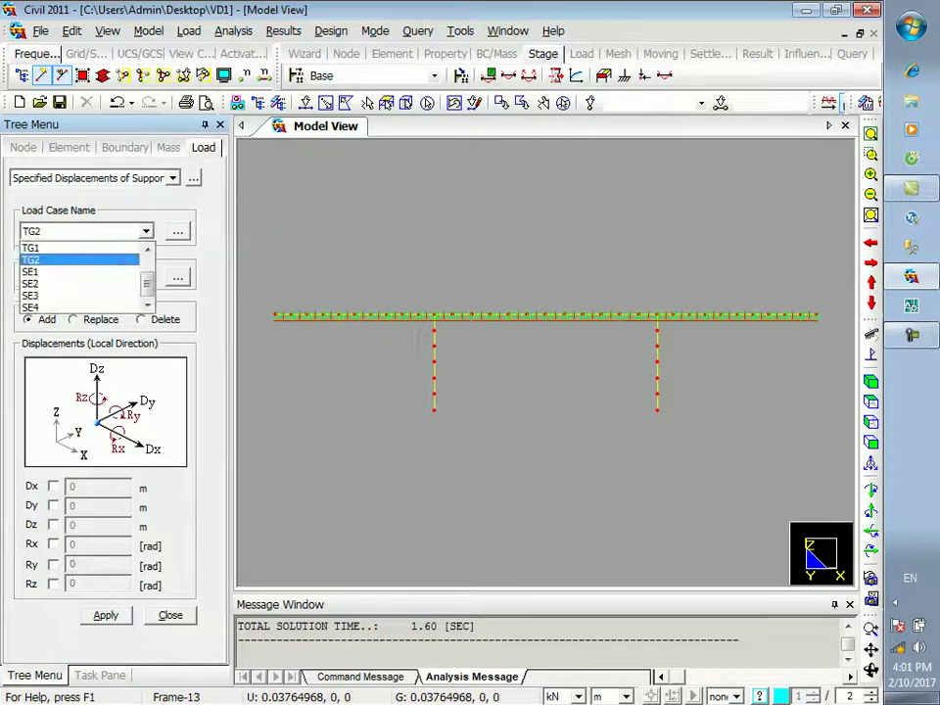
key("Return")
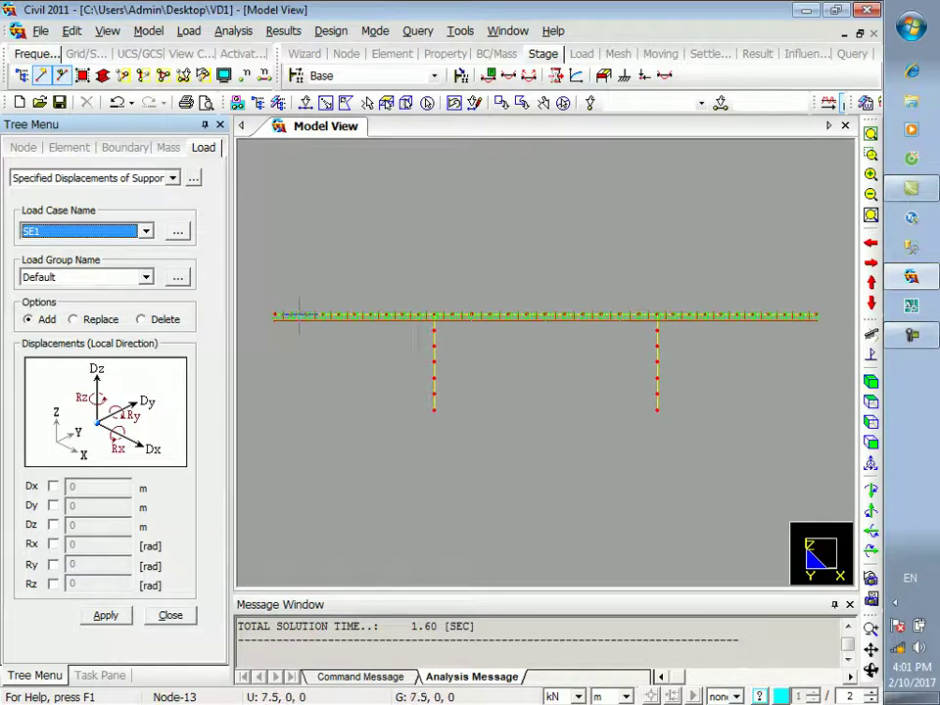
left_click(325, 102)
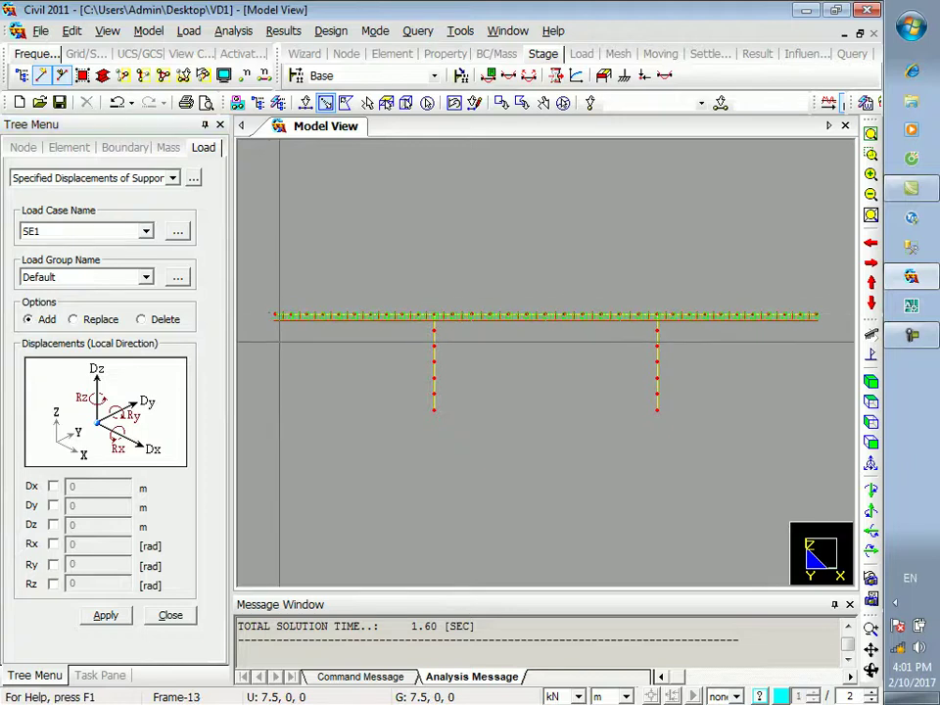
left_click_drag(260, 308, 279, 345)
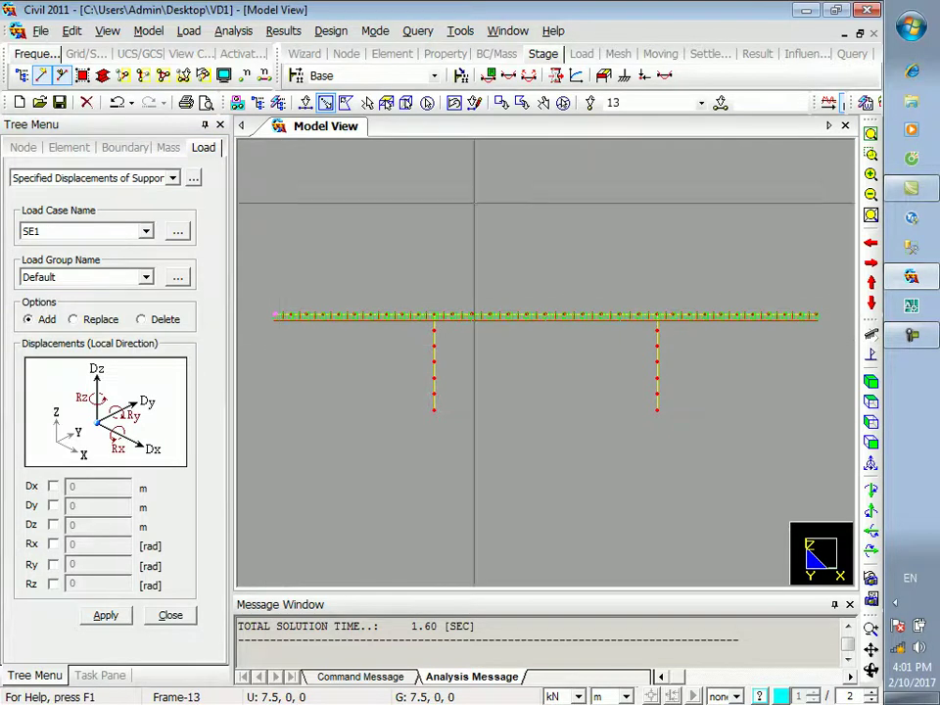
- Display the node numbers to check the selected node at the girder's left end
left_click(871, 154)
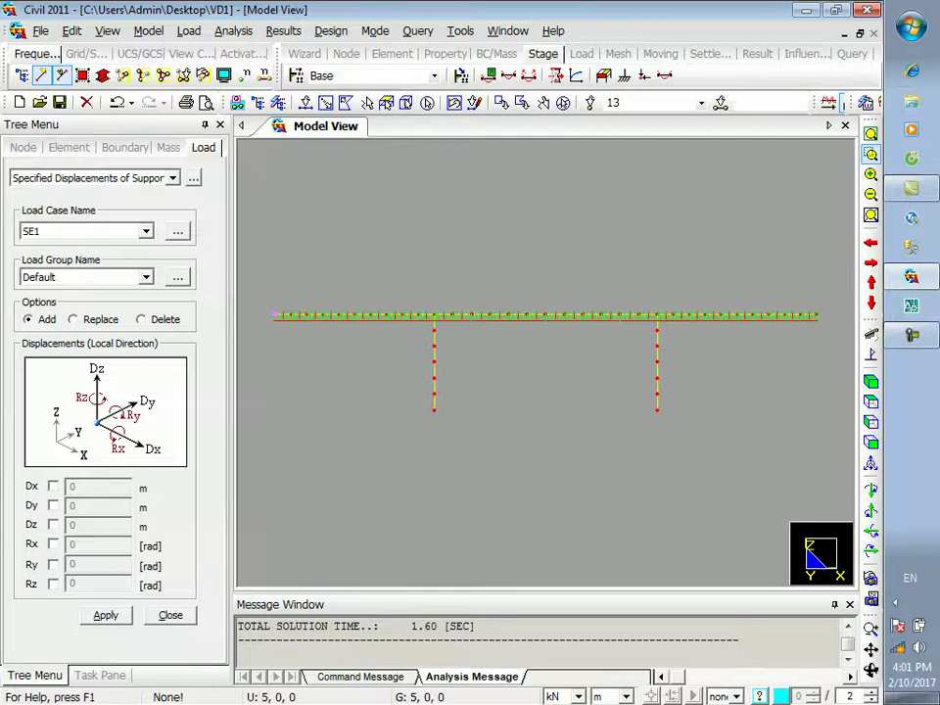
left_click_drag(267, 296, 304, 332)
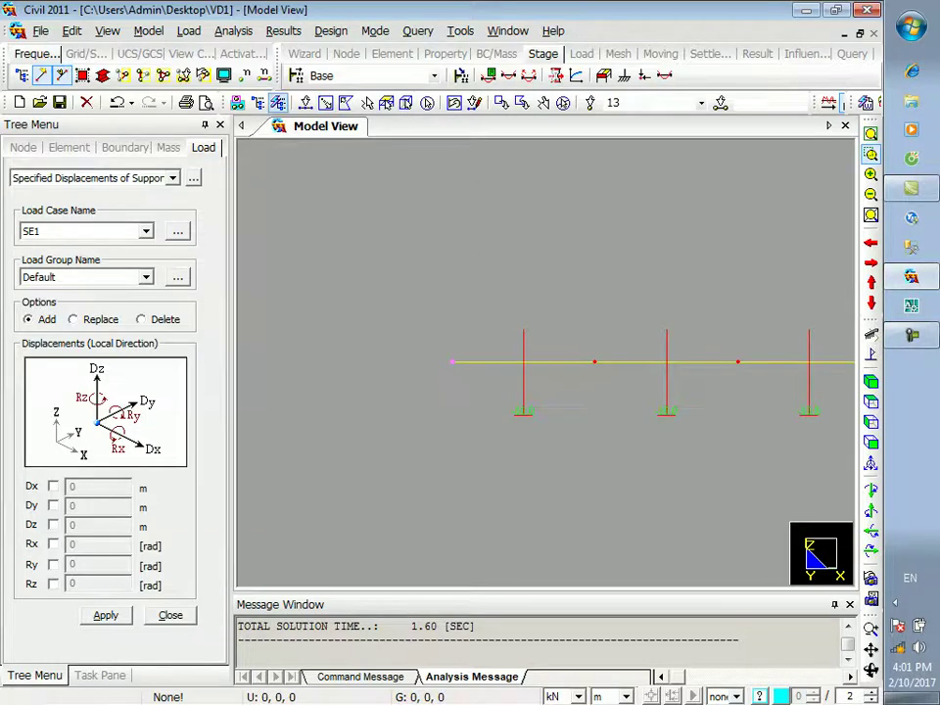
left_click(245, 76)
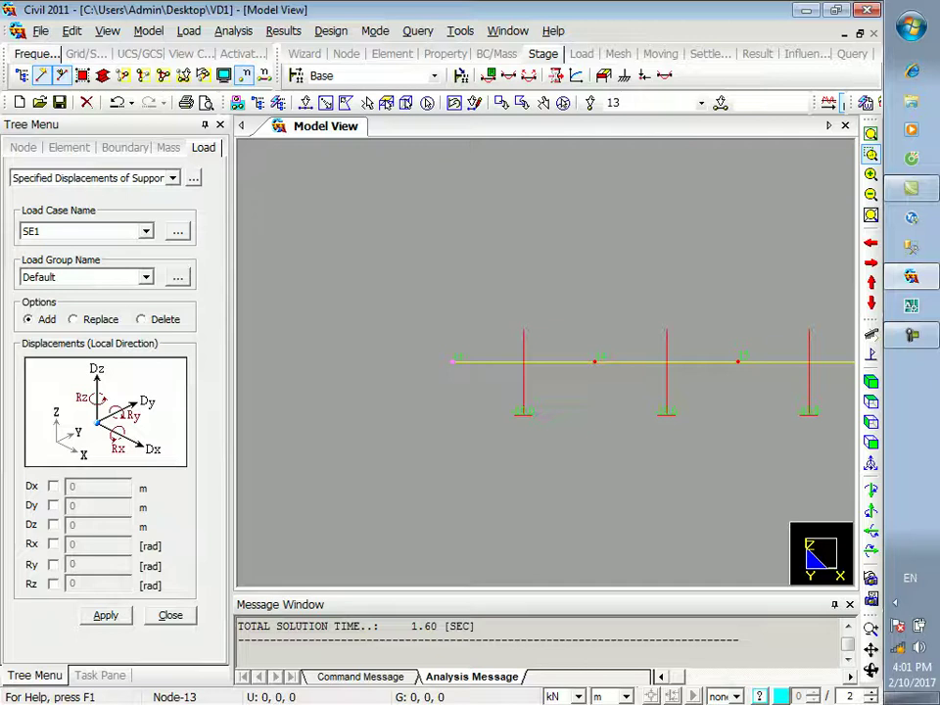
- Apply a Dz support displacement of -0.01 m to node 13, accept deleting the analysis results, and close the load settings
left_click(53, 525)
double_click(79, 526)
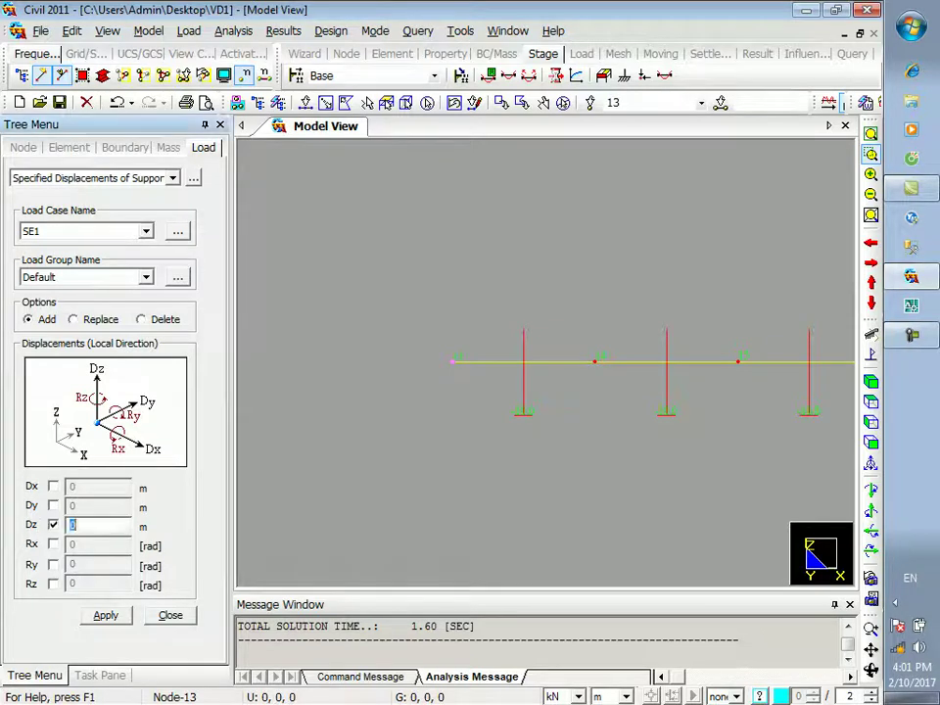
type("-0.01")
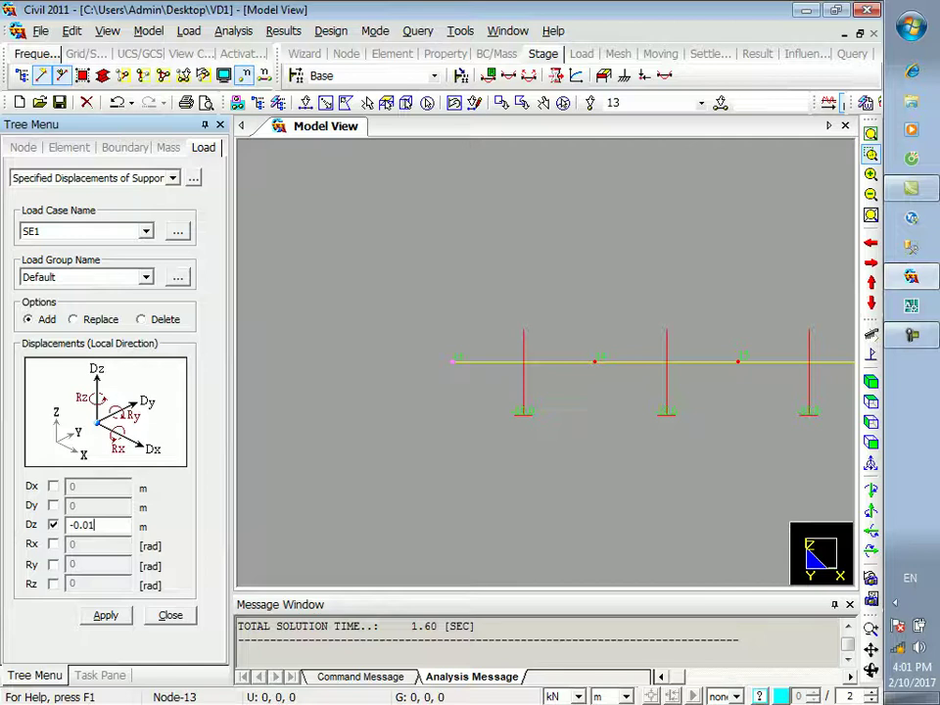
left_click(106, 614)
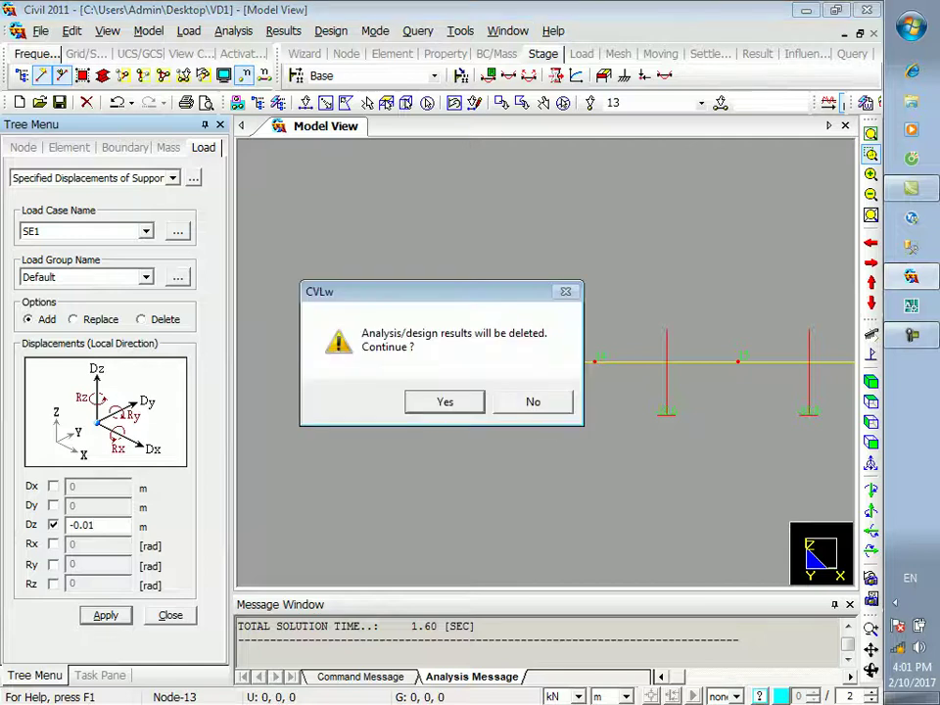
left_click(444, 400)
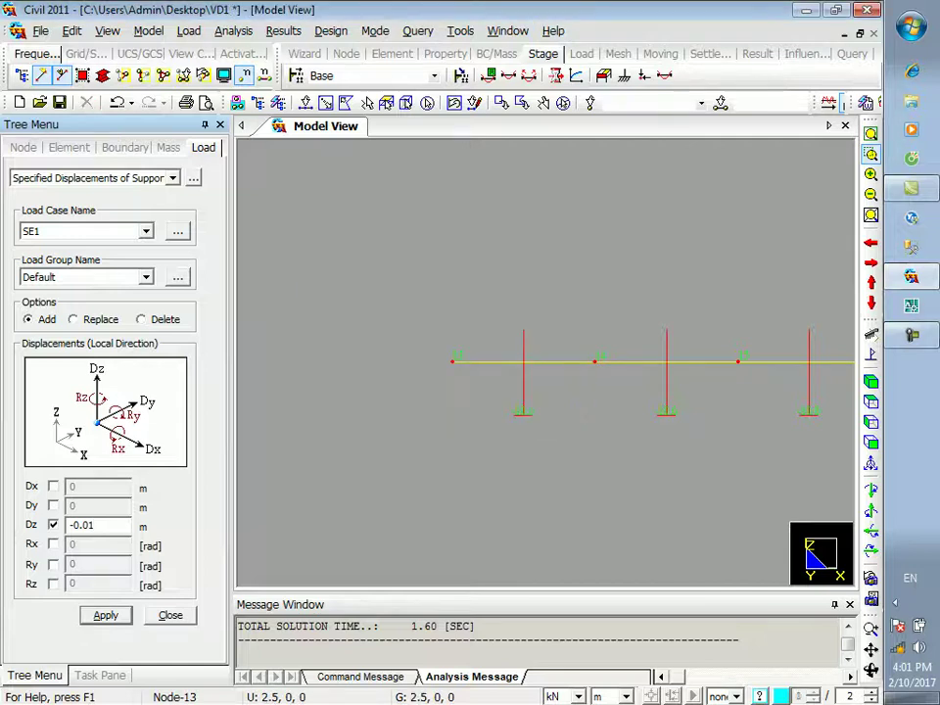
left_click(871, 133)
left_click(170, 615)
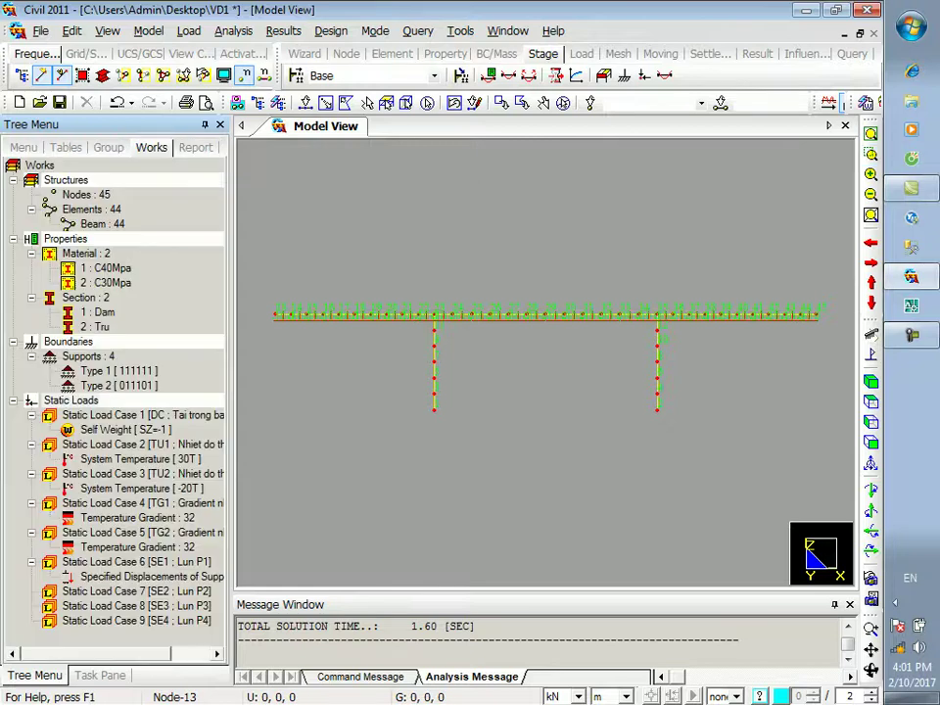
- Open the table of specified support displacements listed under load case SE1
left_click(138, 575)
right_click(137, 575)
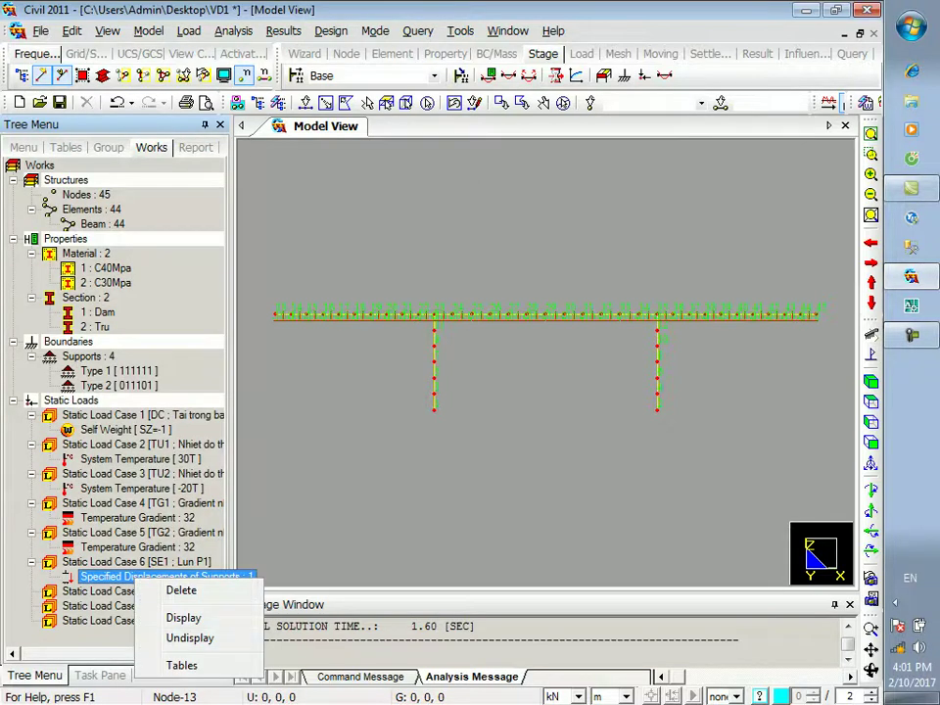
left_click(172, 665)
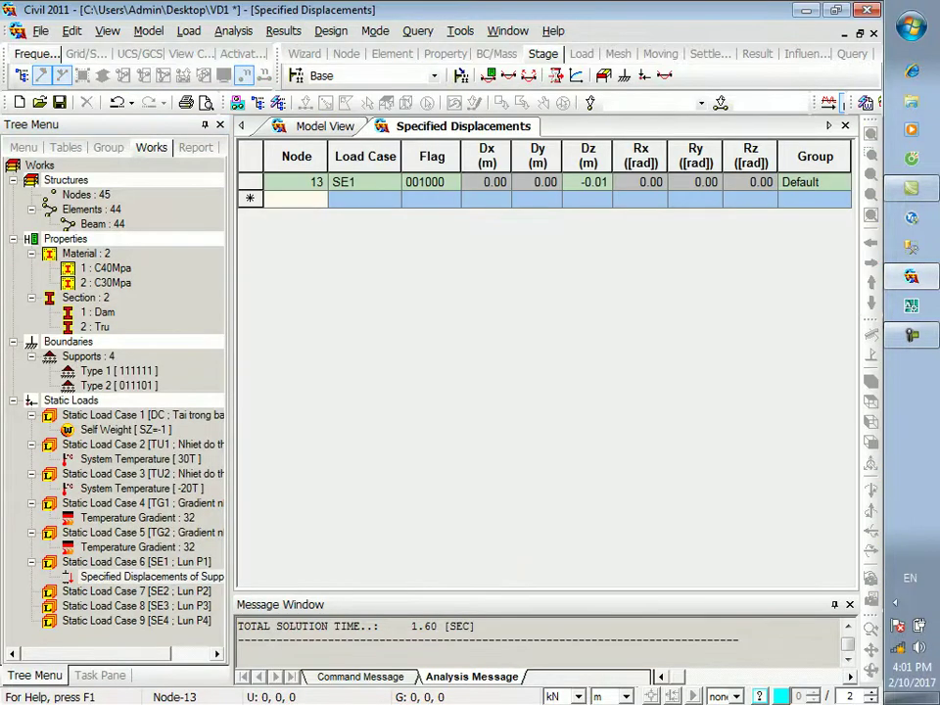
- Close the displacement table and apply a Dz support displacement of -0.02 m to the left pier's base node under load case SE2
left_click(845, 125)
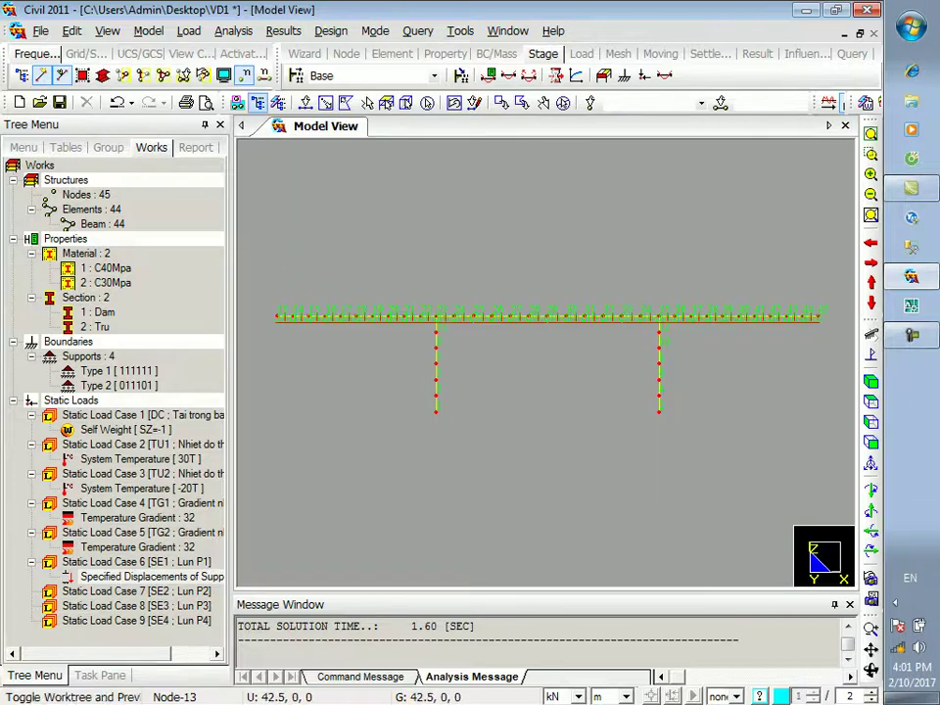
left_click(188, 31)
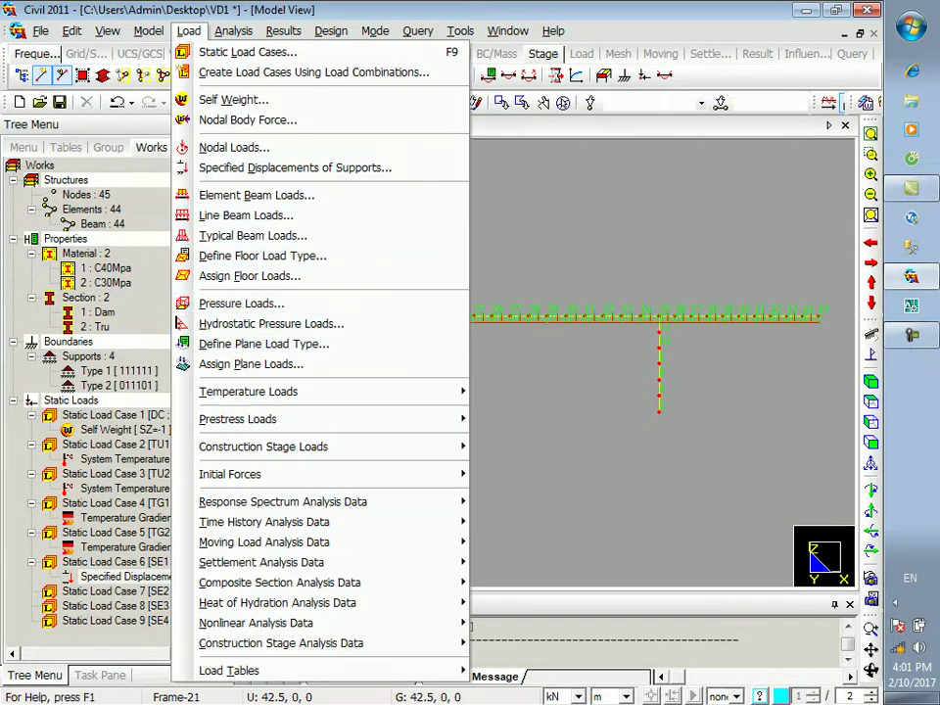
left_click(293, 167)
left_click_drag(426, 407, 449, 436)
left_click(123, 232)
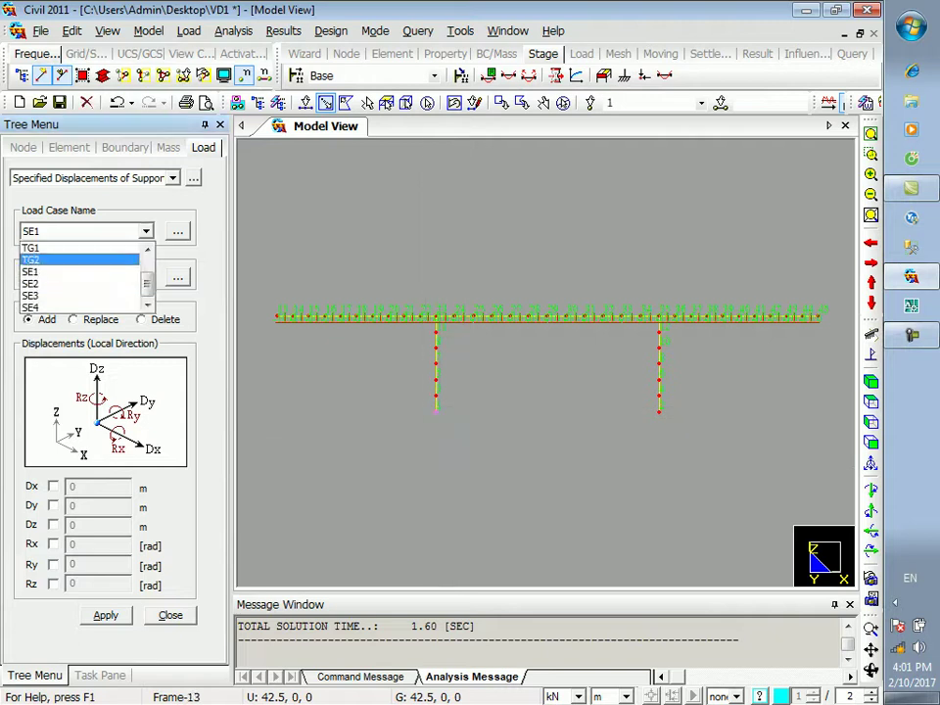
left_click(59, 284)
left_click(54, 525)
left_click(86, 526)
double_click(72, 525)
type("-0.02")
left_click(105, 615)
- Apply the -0.02 m Dz support displacement to the right pier's base node under load case SE3
left_click_drag(620, 406, 686, 451)
left_click_drag(621, 450, 620, 450)
left_click(145, 231)
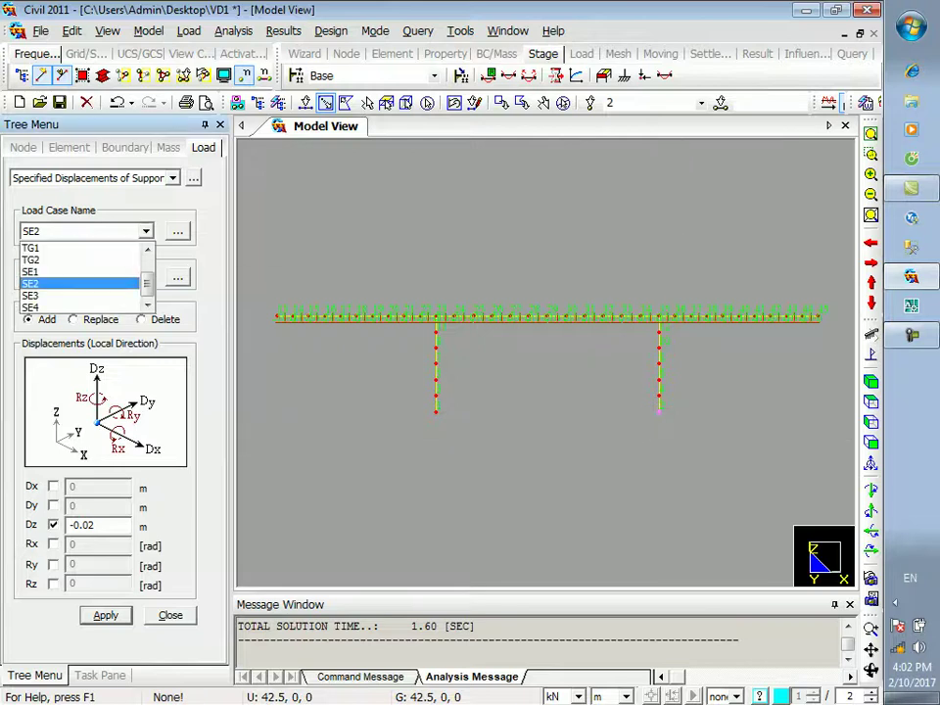
left_click(88, 296)
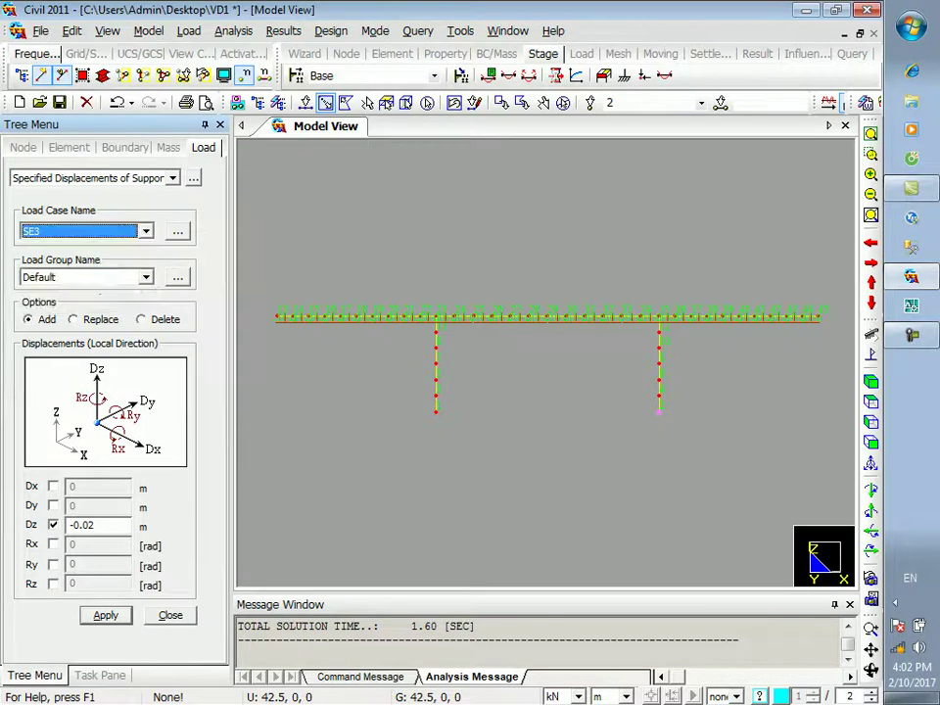
left_click(106, 615)
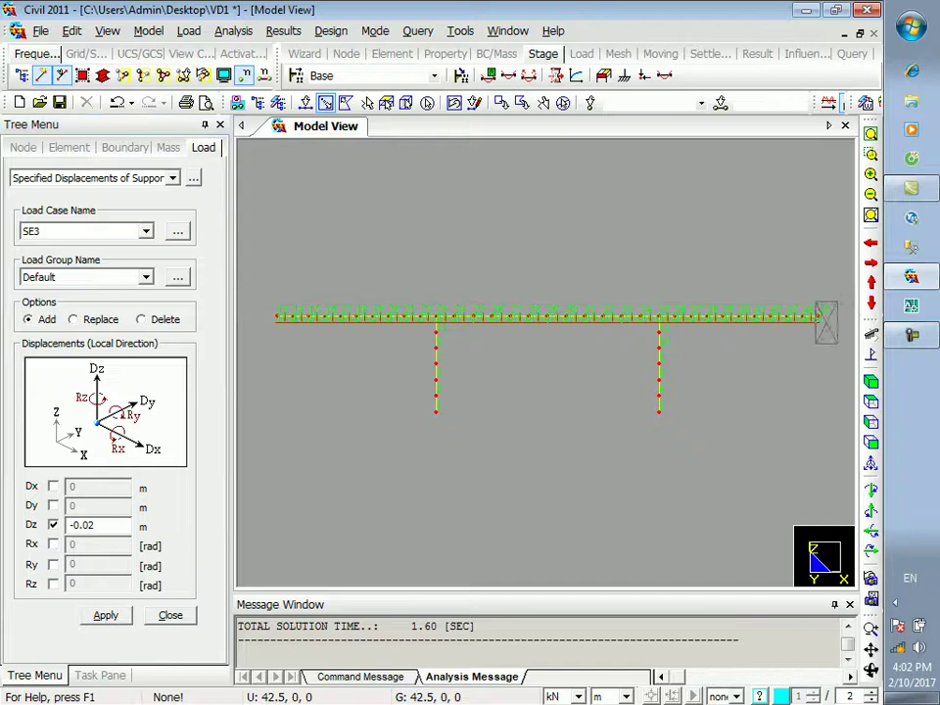
- Apply a Dz support displacement to node 45 at the girder's right end under load case SE4, then close the load settings
left_click(145, 231)
key("Down")
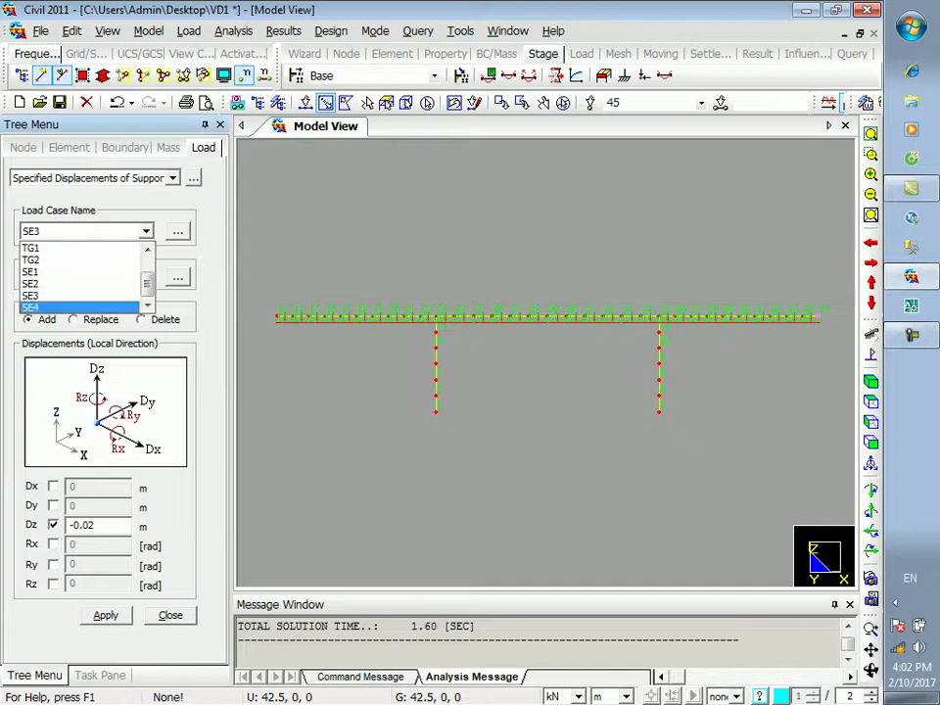
key("Return")
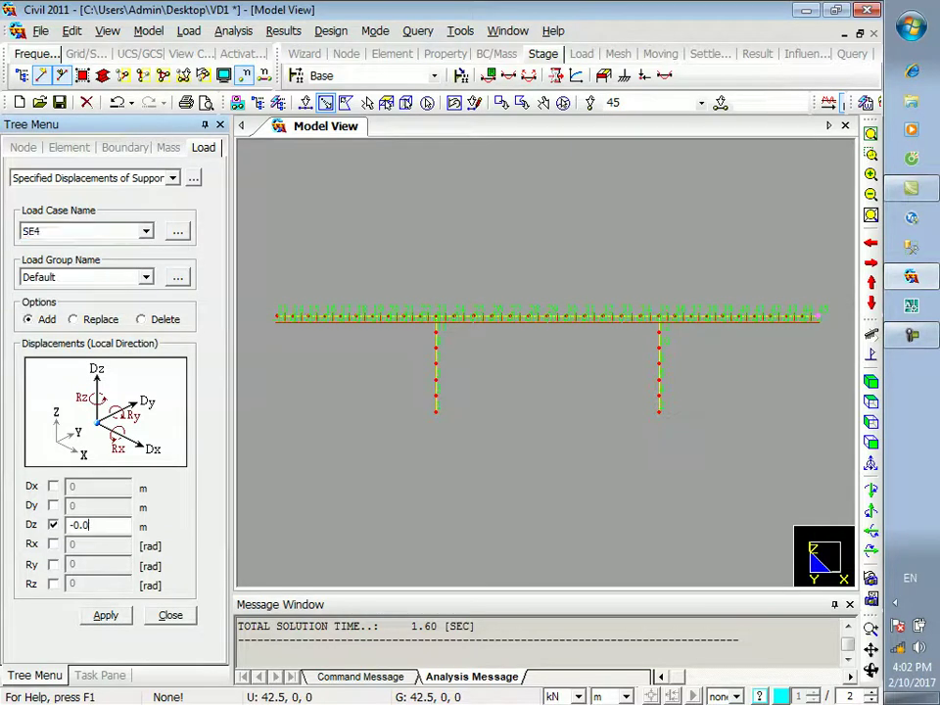
left_click(105, 614)
left_click(170, 615)
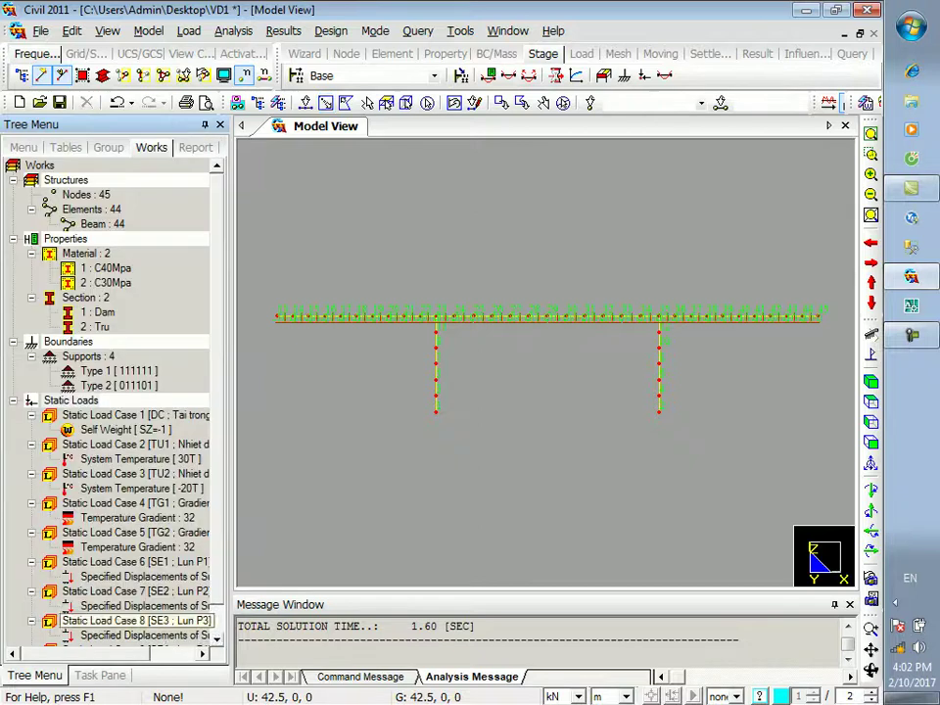
- Check the settlement loads listed under the load cases and run the analysis
scroll(108, 402, "down", 1)
left_click(71, 372)
left_click(144, 635)
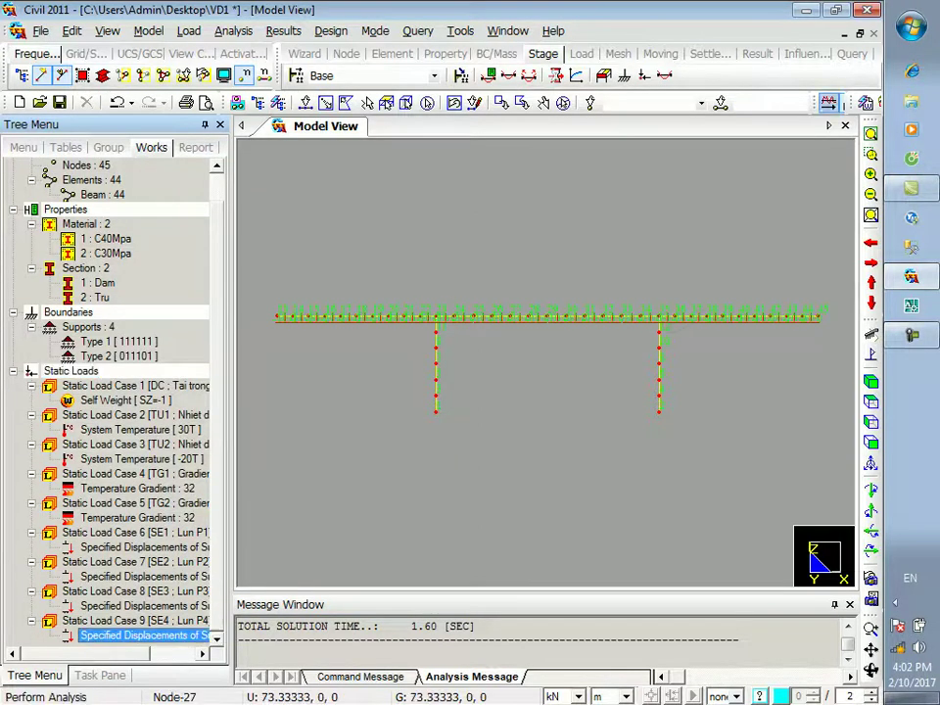
left_click(622, 77)
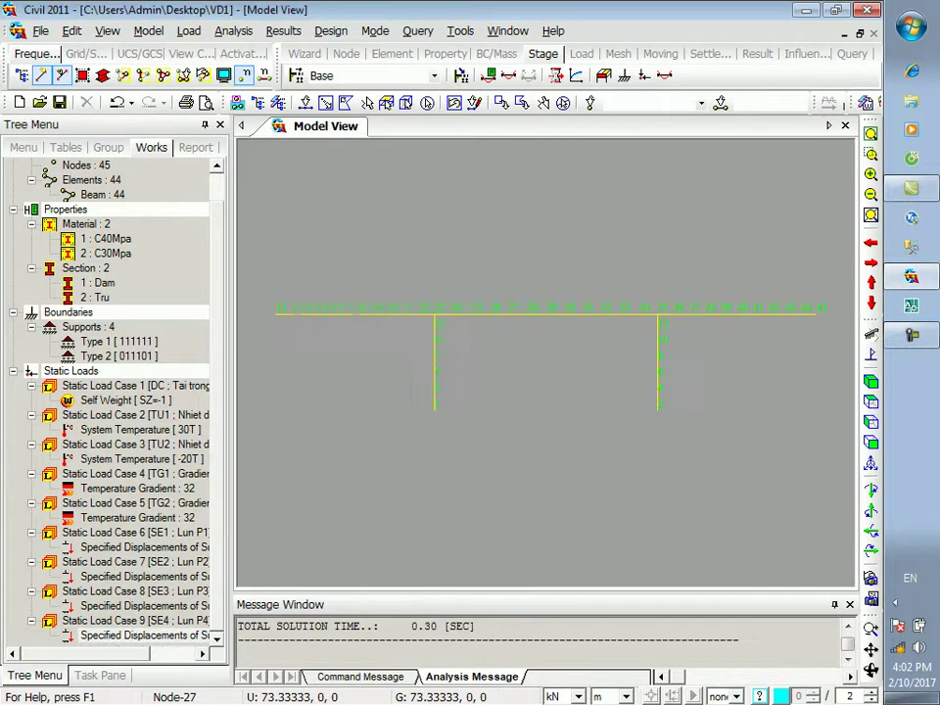
- Turn on the display of nodes in the model view
left_click(224, 76)
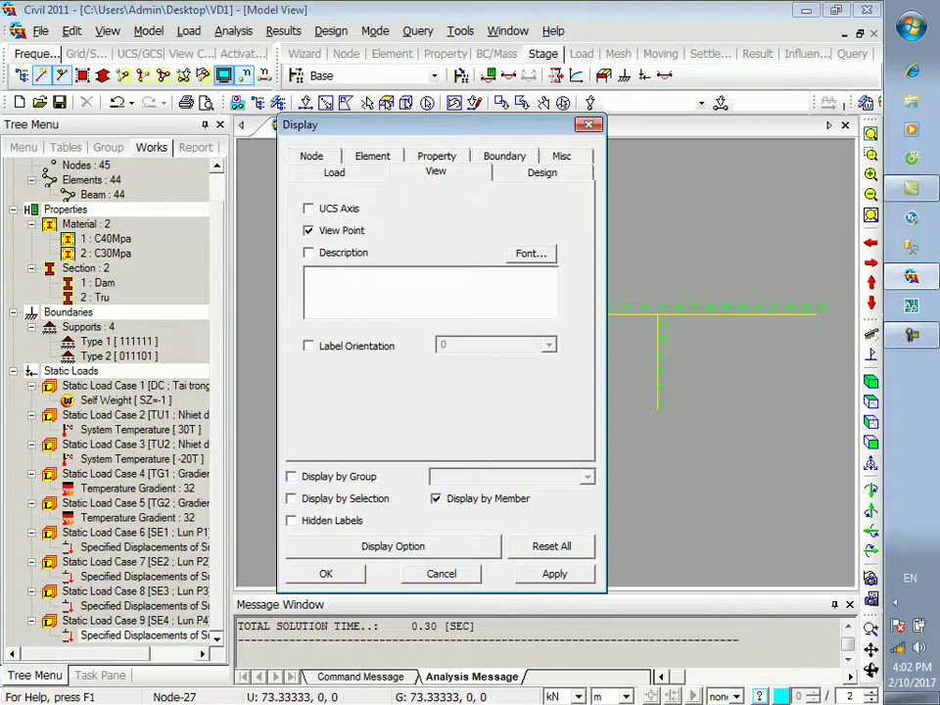
left_click(312, 156)
left_click(307, 250)
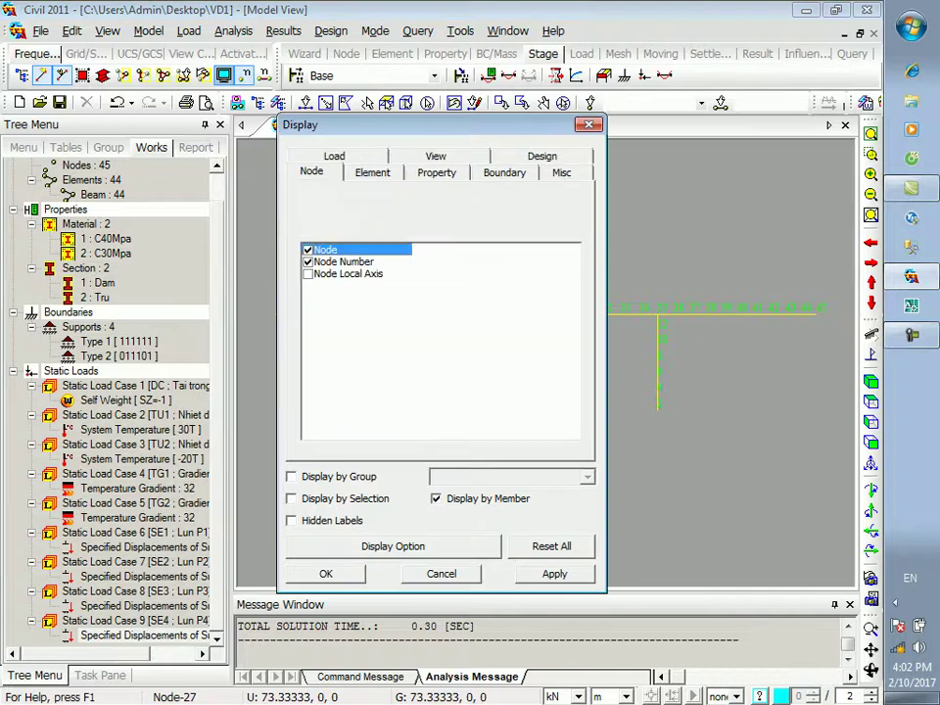
left_click(326, 574)
- Display the DXYZ deformed shape of the frame for load case SE1
left_click(283, 30)
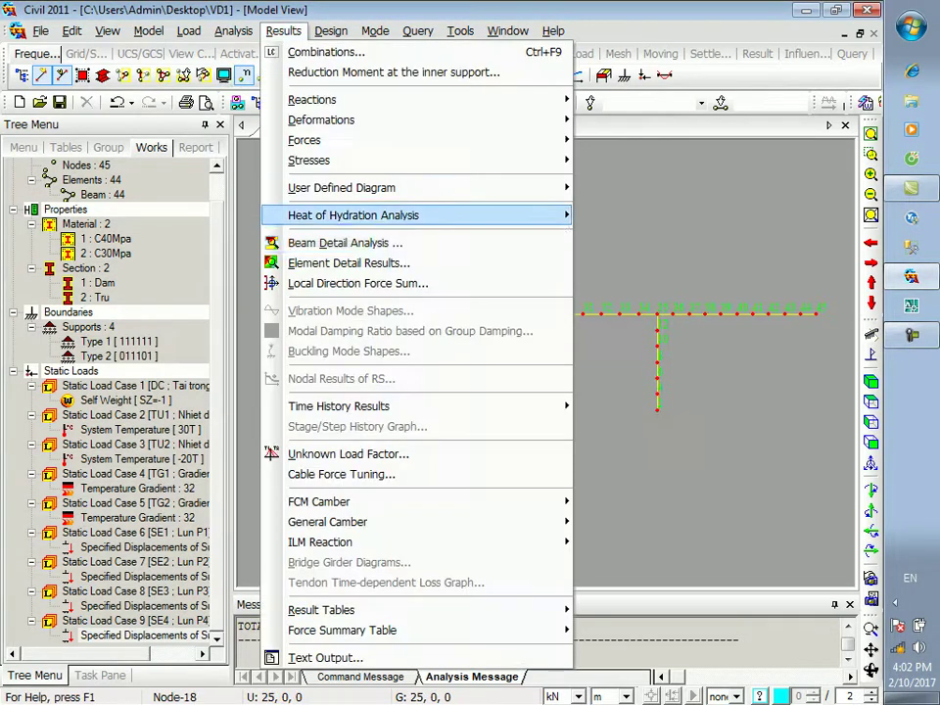
mouse_move(323, 119)
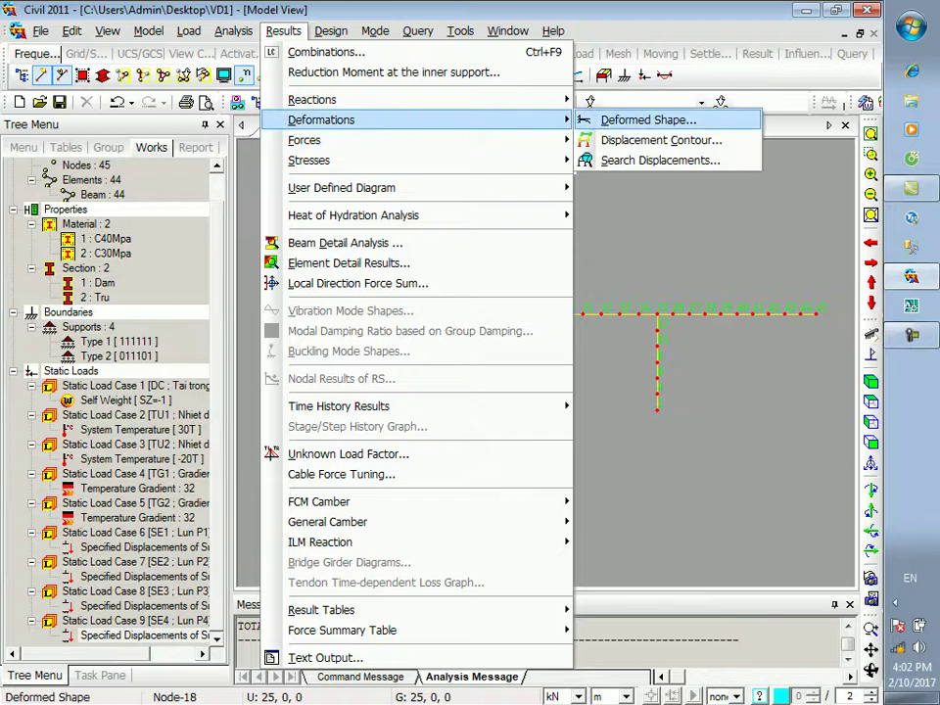
left_click(646, 120)
left_click(166, 221)
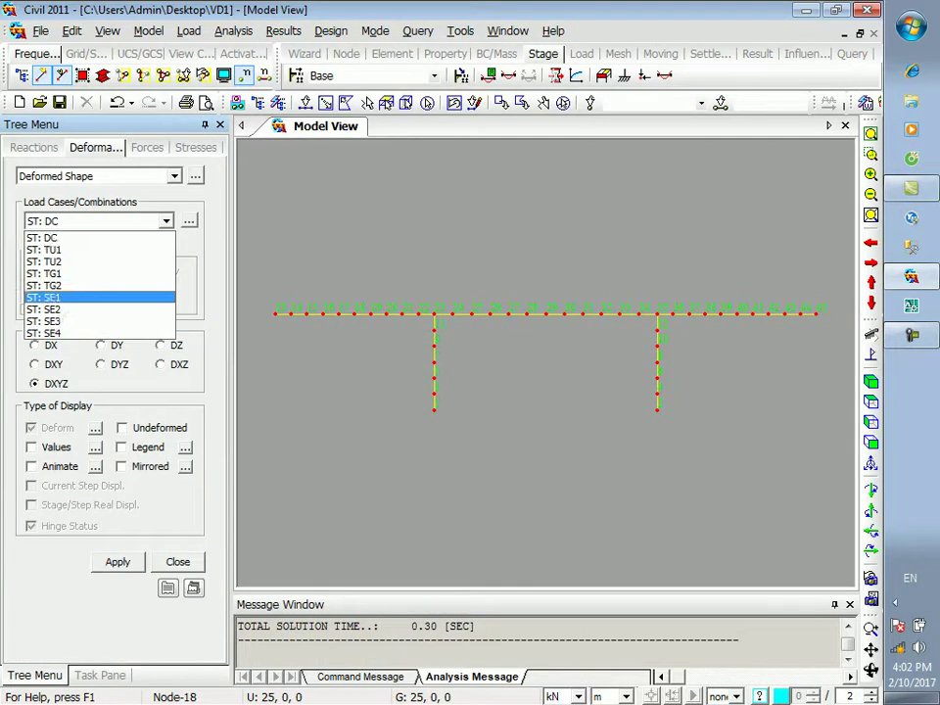
left_click(79, 297)
left_click(118, 562)
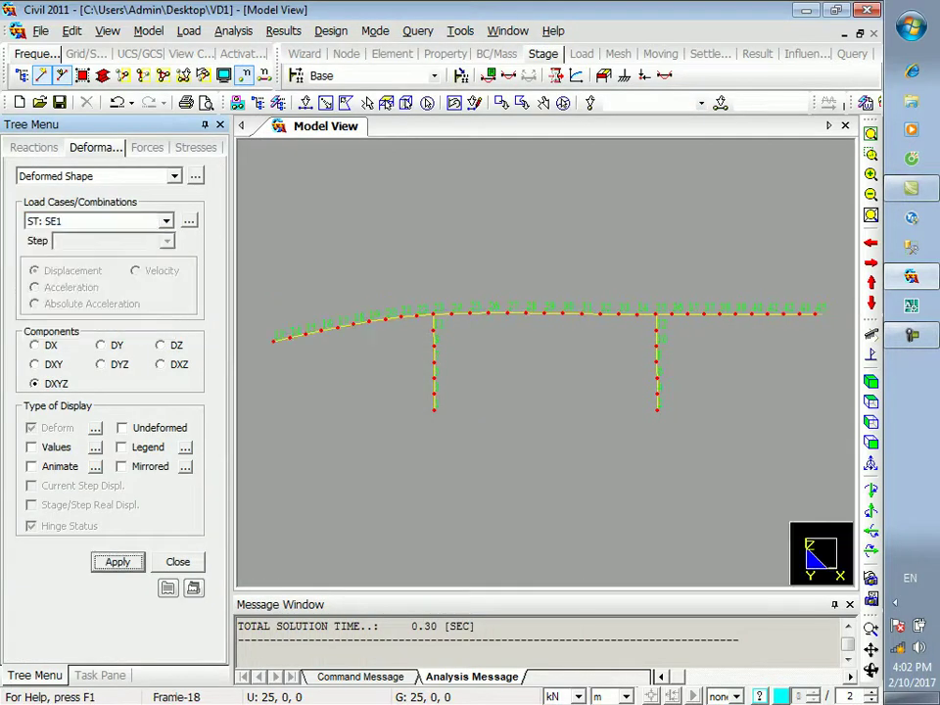
- Overlay the undeformed shape and show displacement values on the SE1 deformed shape
left_click(122, 428)
left_click(117, 562)
left_click(32, 447)
left_click(117, 561)
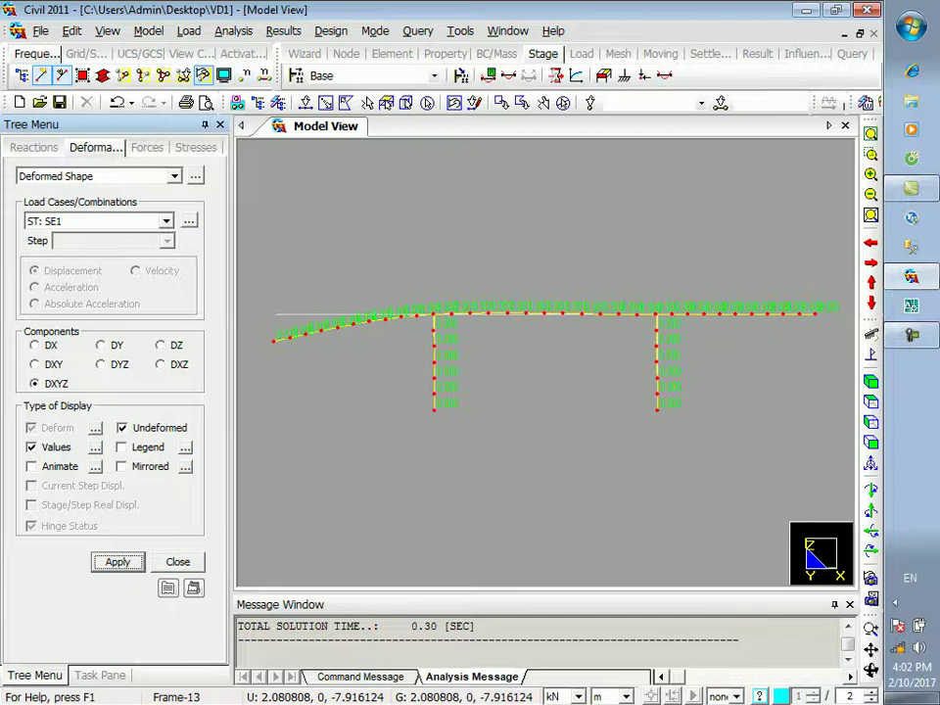
- Set the orientation of the displacement value labels to vertical and inspect element 16 on the SE1 deformed shape
left_click(223, 75)
key("Escape")
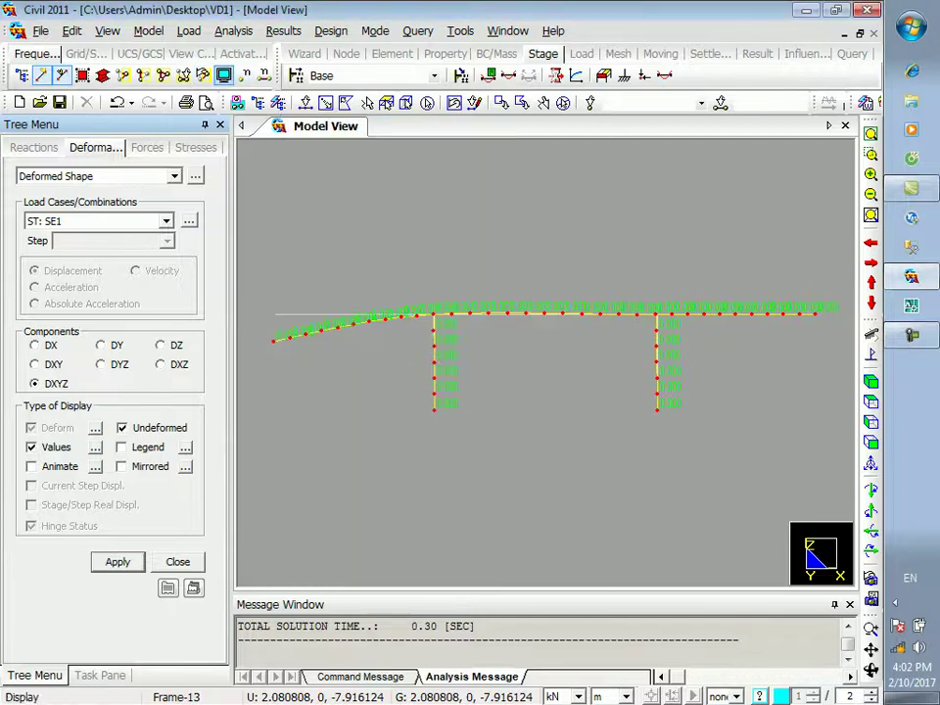
left_click(95, 447)
left_click(362, 396)
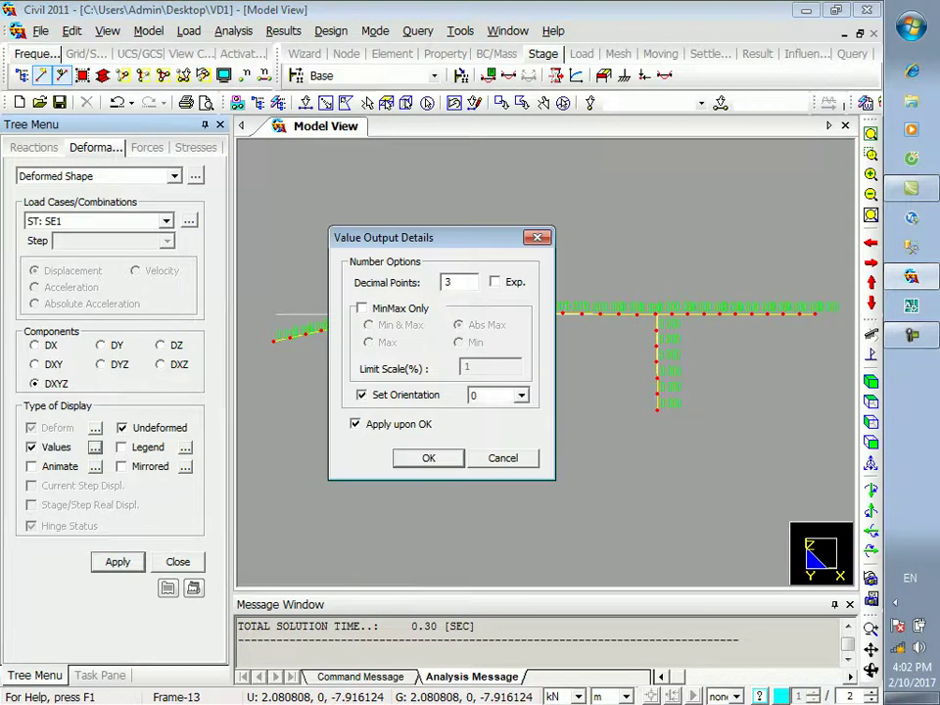
left_click(521, 395)
left_click(485, 484)
left_click(429, 459)
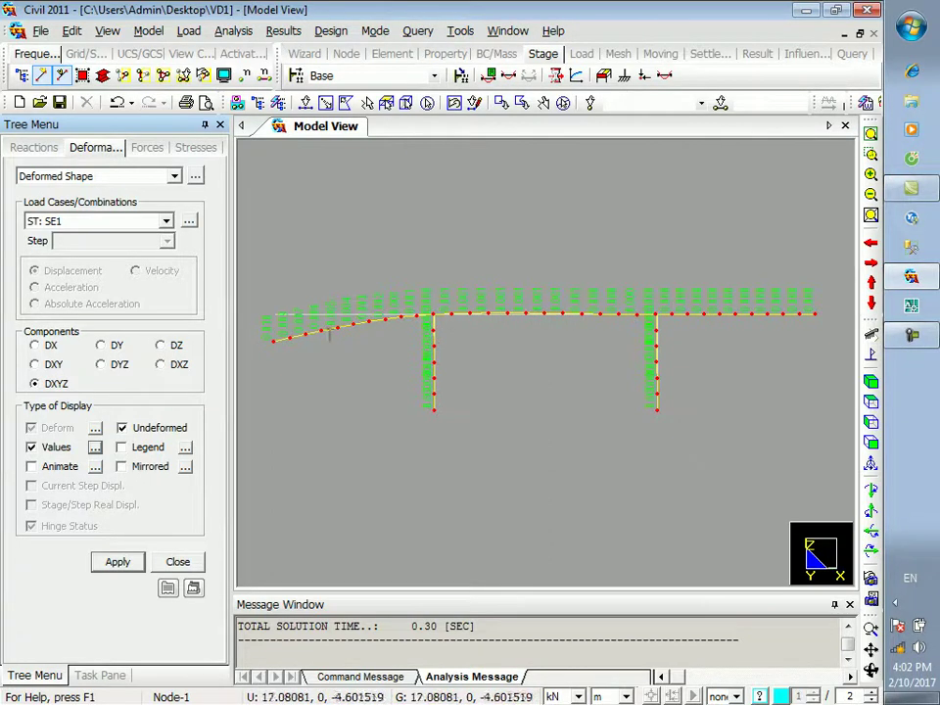
mouse_move(330, 332)
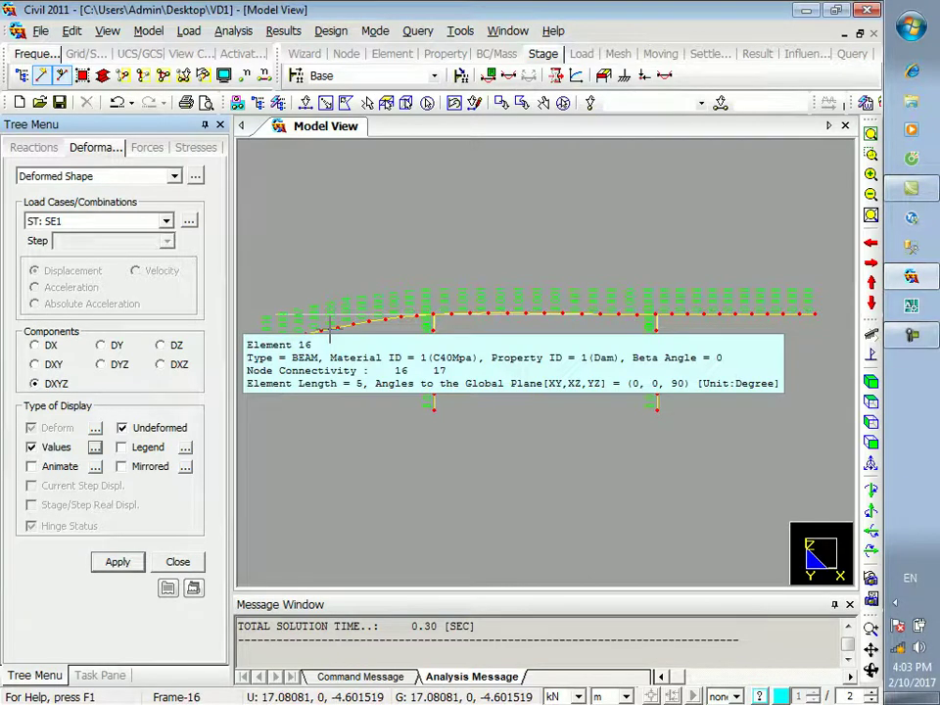
- Display the My beam diagram for load case SE1 with contour and values, without the deformed shape
left_click(147, 148)
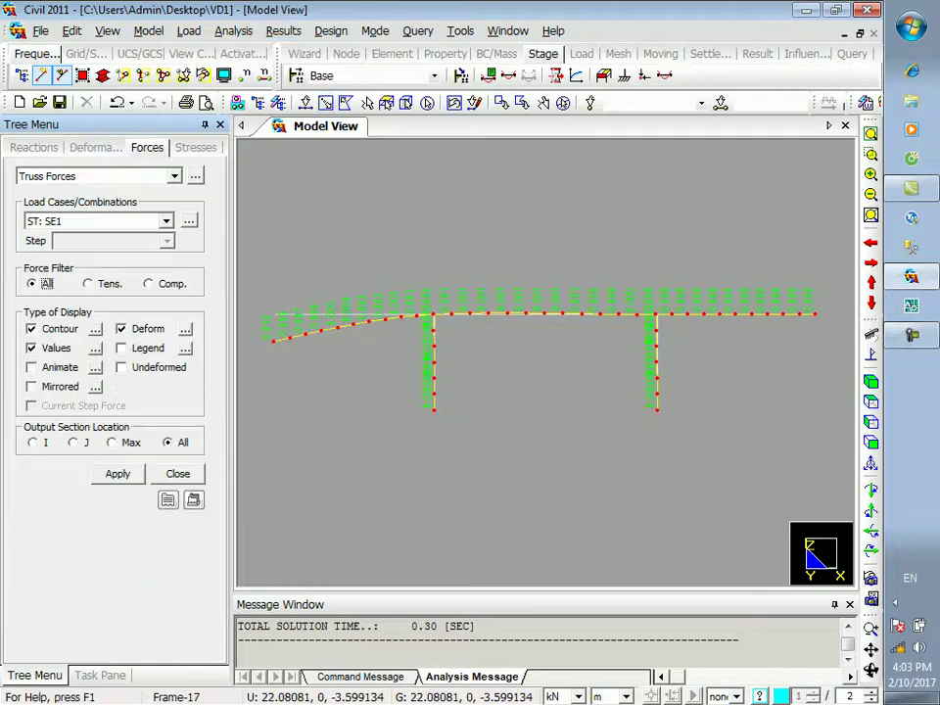
left_click(175, 175)
left_click(68, 214)
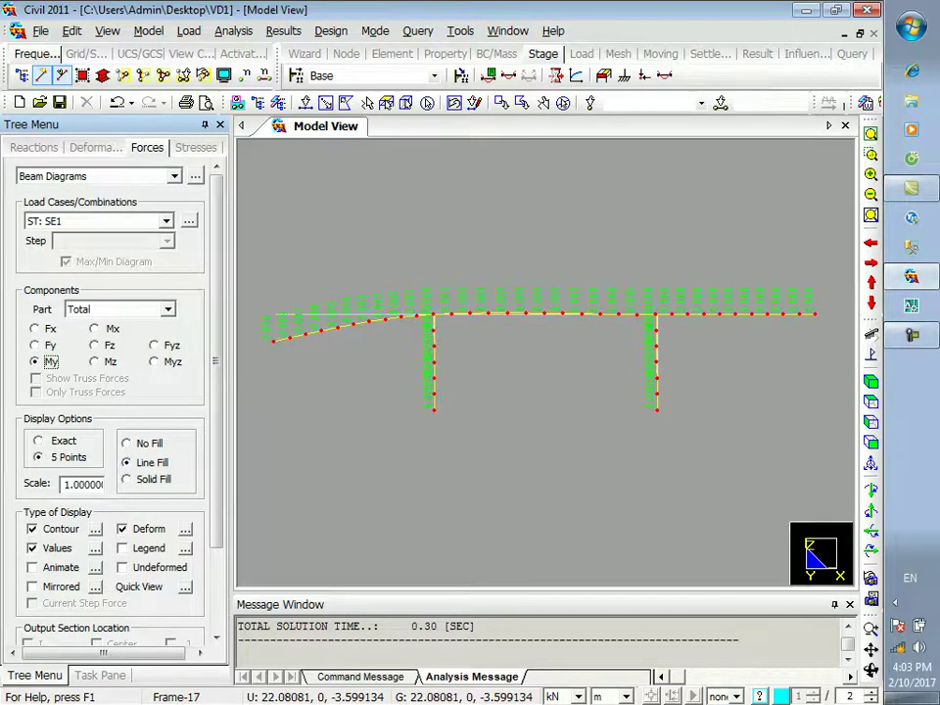
left_click_drag(216, 391, 216, 470)
left_click(117, 591)
left_click(123, 431)
left_click(118, 590)
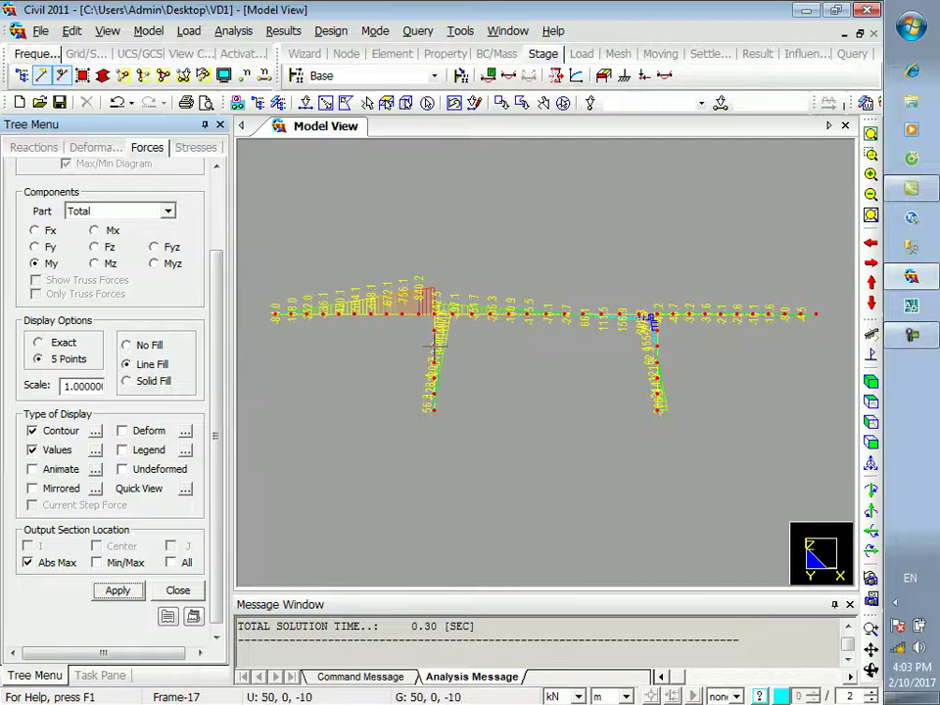
- Set the beam diagram scale to 2 and redraw the SE1 moment diagram
double_click(82, 386)
type("2")
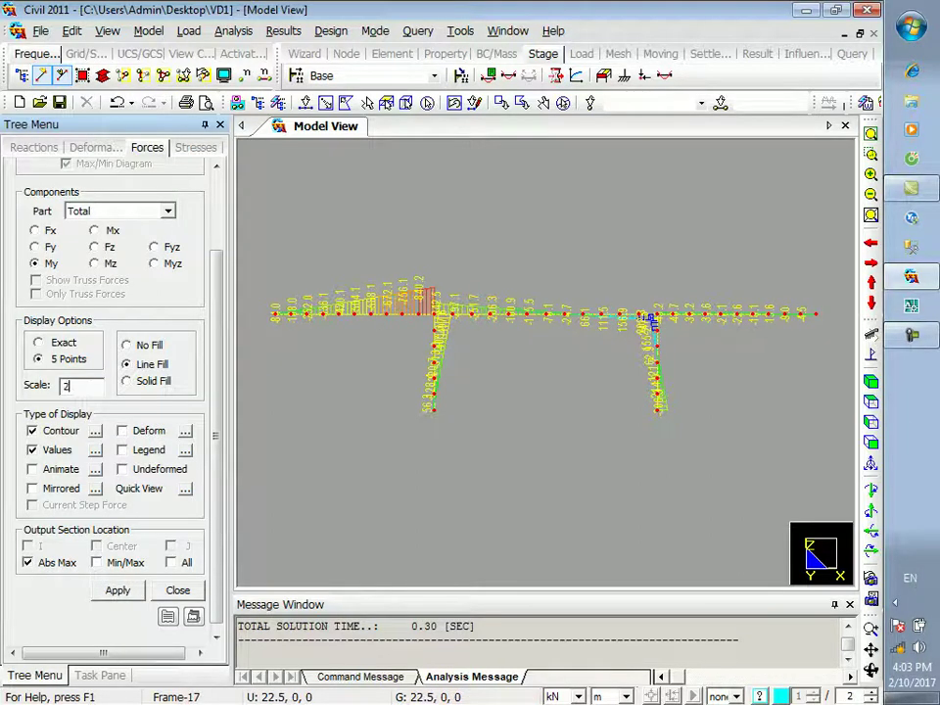
left_click(118, 589)
- Display the My beam diagram for load case SE2
mouse_move(216, 460)
left_mouse_down()
mouse_move(216, 362)
mouse_move(216, 466)
left_mouse_up()
left_click(168, 222)
left_click(89, 308)
left_click(118, 583)
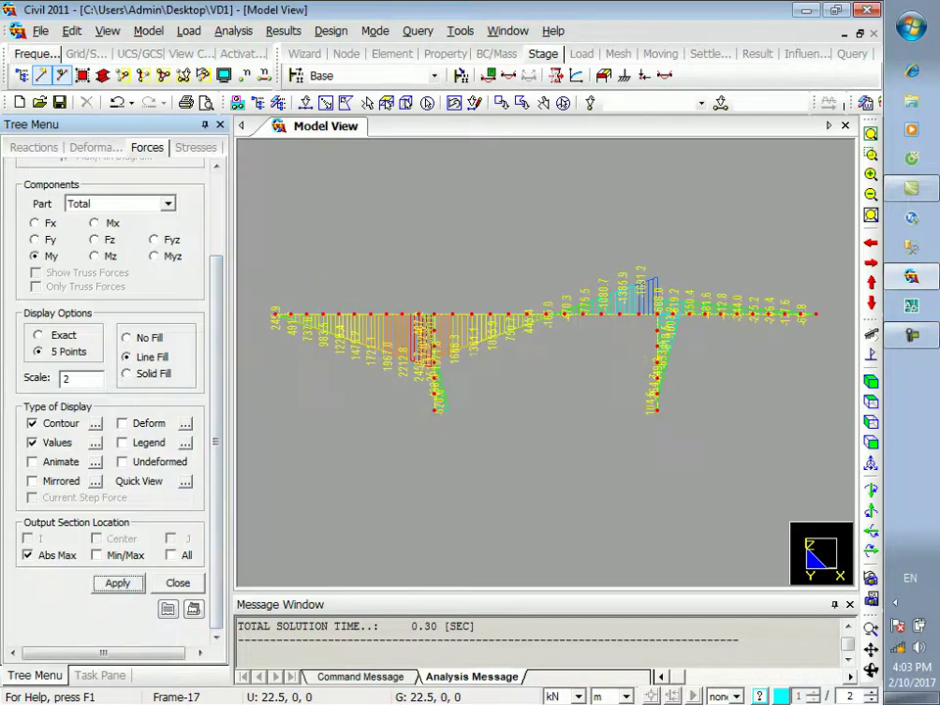
- Display the My beam diagram for load case SE3
scroll(108, 392, "up", 3)
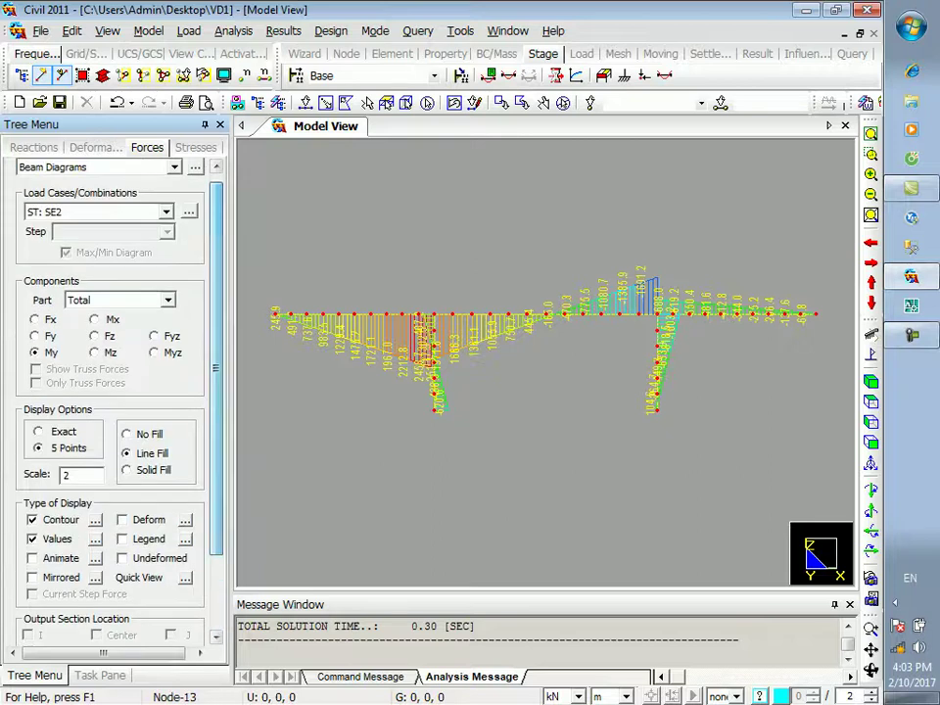
left_click(166, 211)
left_click(88, 312)
mouse_move(216, 382)
left_mouse_down()
mouse_move(216, 460)
mouse_move(217, 357)
left_mouse_up()
left_click(118, 582)
- Display the My beam diagram for load case SE4
left_click(167, 221)
left_click(79, 334)
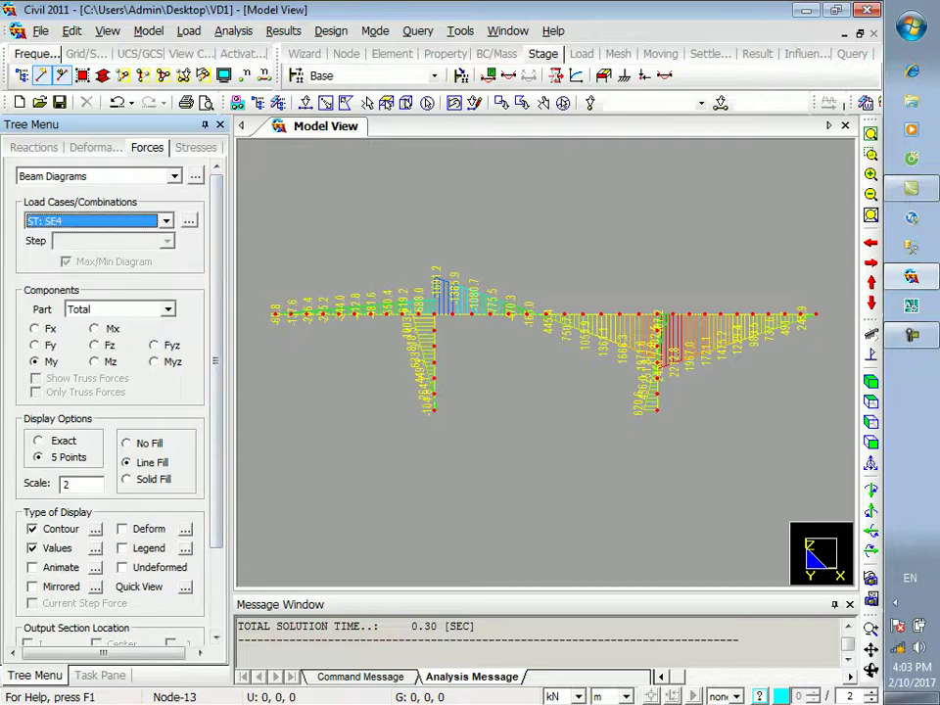
scroll(108, 392, "down", 3)
left_click(117, 582)
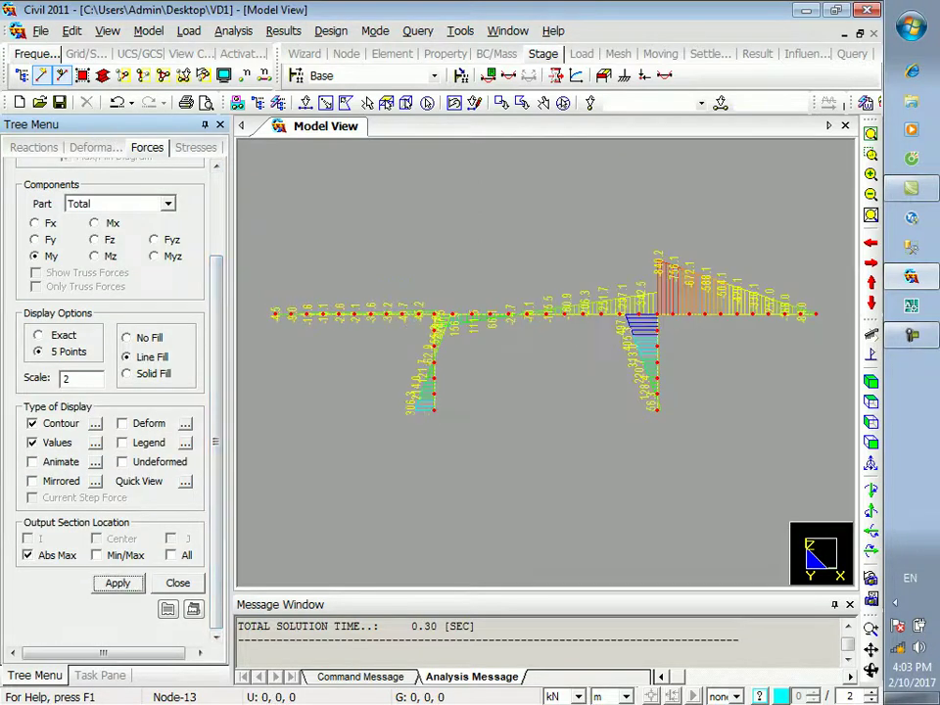
- Display the deformed shape with values for load case SE2 and overlay the undeformed shape
left_click(95, 147)
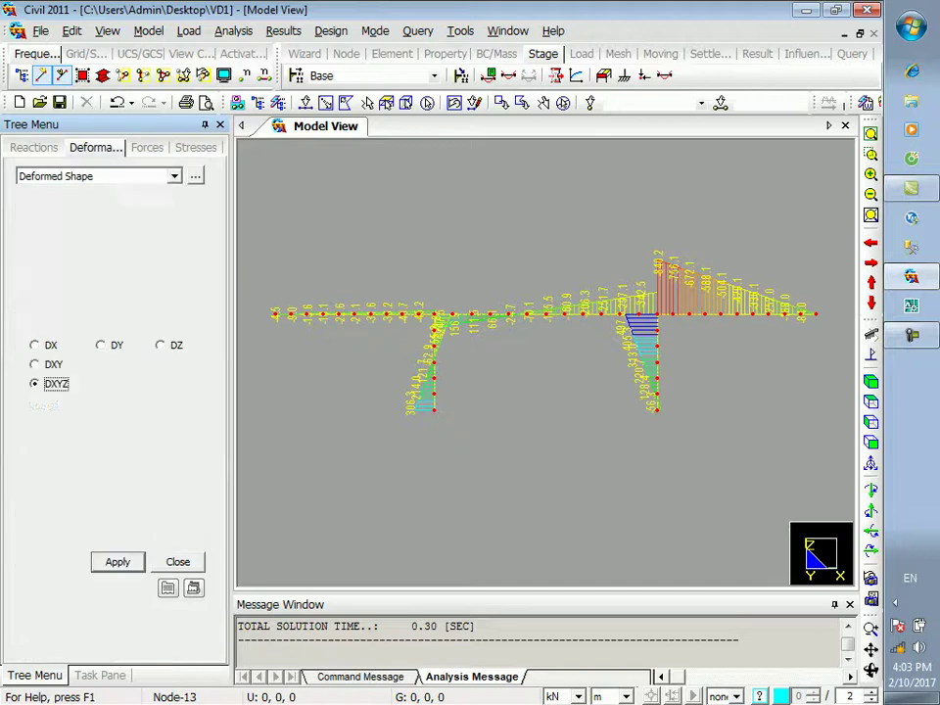
left_click(167, 220)
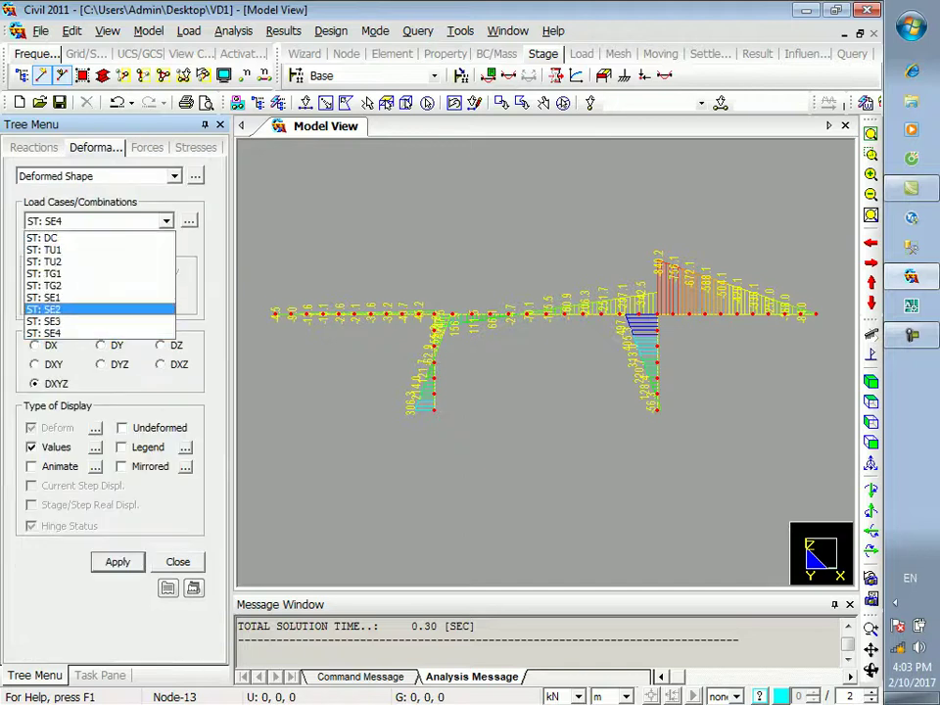
left_click(44, 308)
left_click(118, 561)
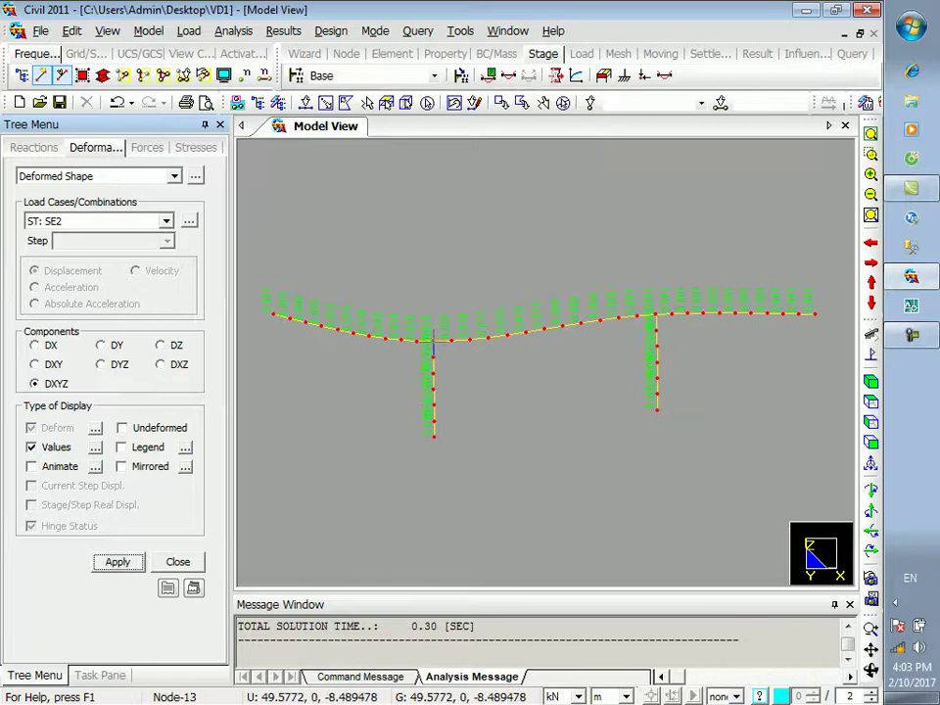
left_click(122, 428)
left_click(118, 561)
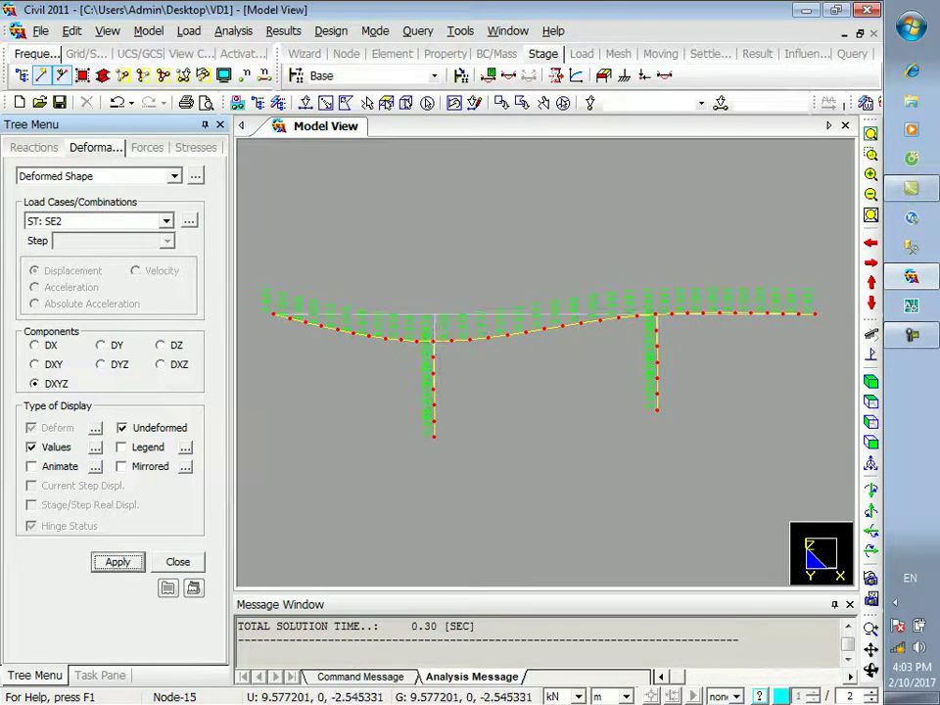
- Display the deformed shape over the undeformed shape for load case SE3
left_click(167, 221)
left_click(43, 321)
left_click(118, 561)
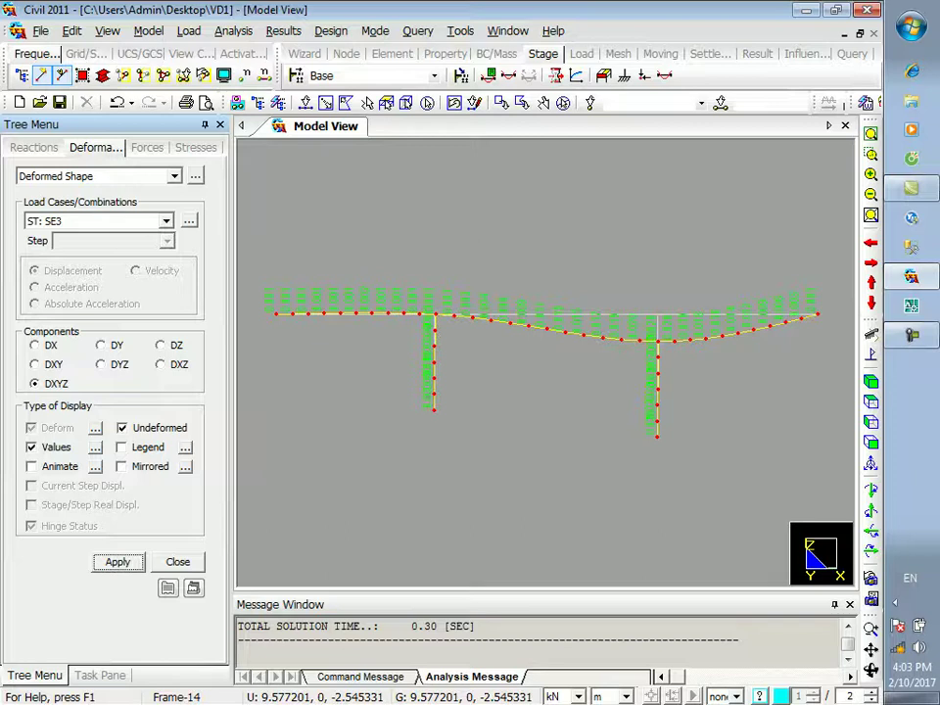
- Display the deformed shape over the undeformed shape for load case SE4 and close the deformation settings
left_click(166, 220)
left_click(43, 333)
left_click(117, 561)
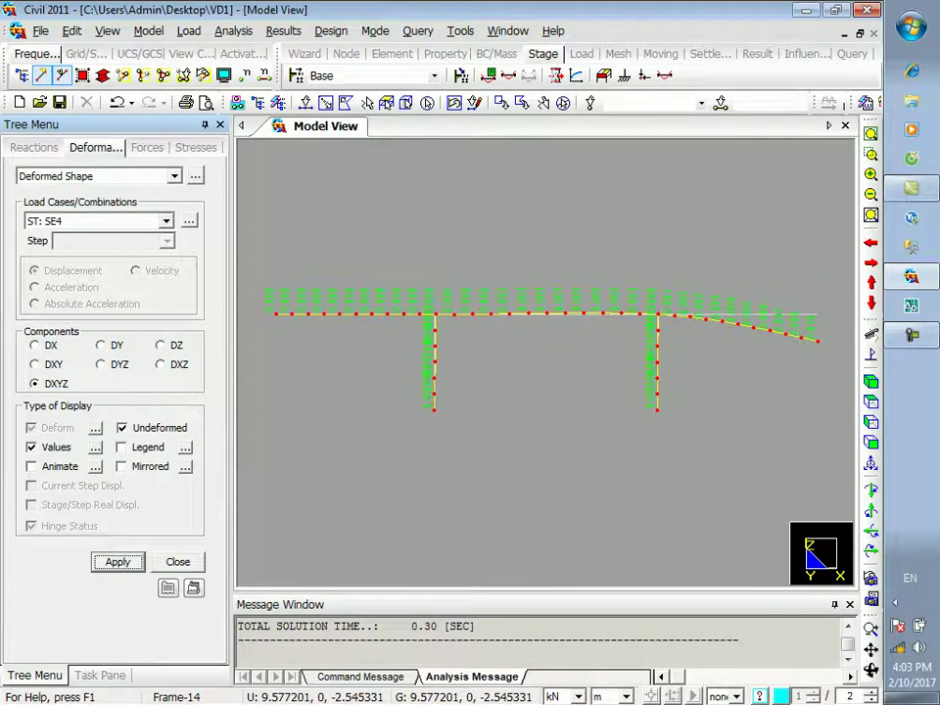
left_click(177, 562)
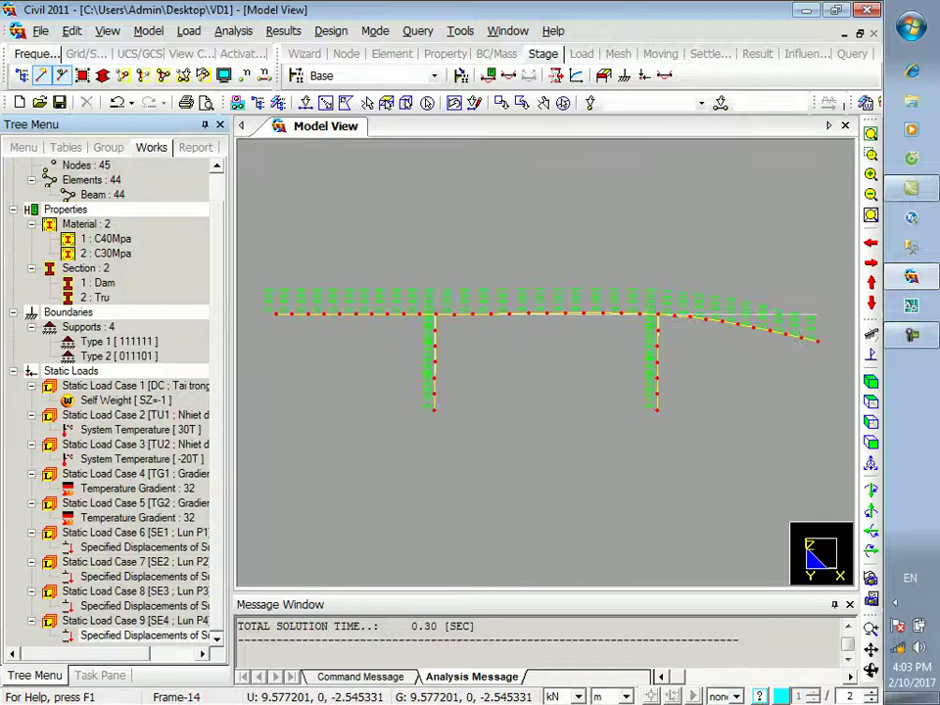